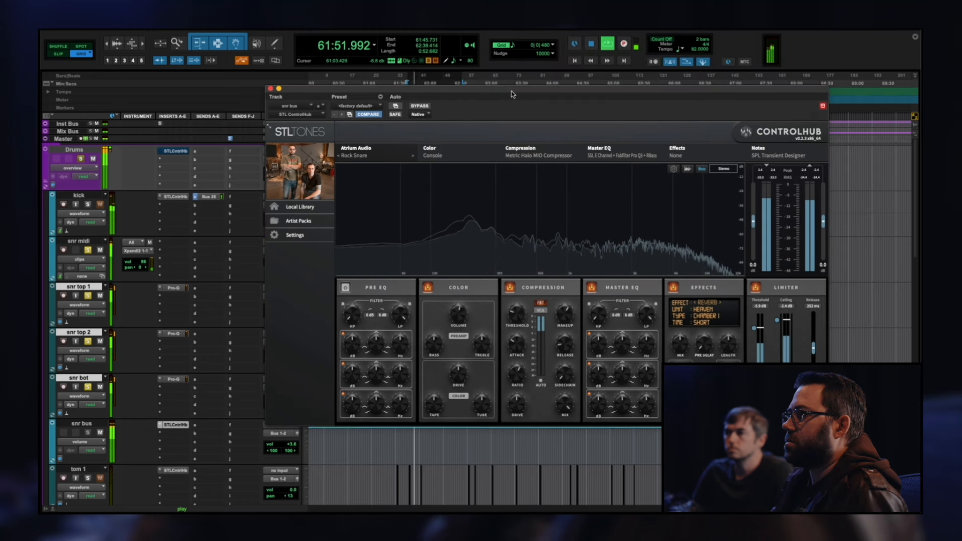
# Play the snare bus to compare ControlHub bypassed and active, and close the plug-in window
pyautogui.press('space')
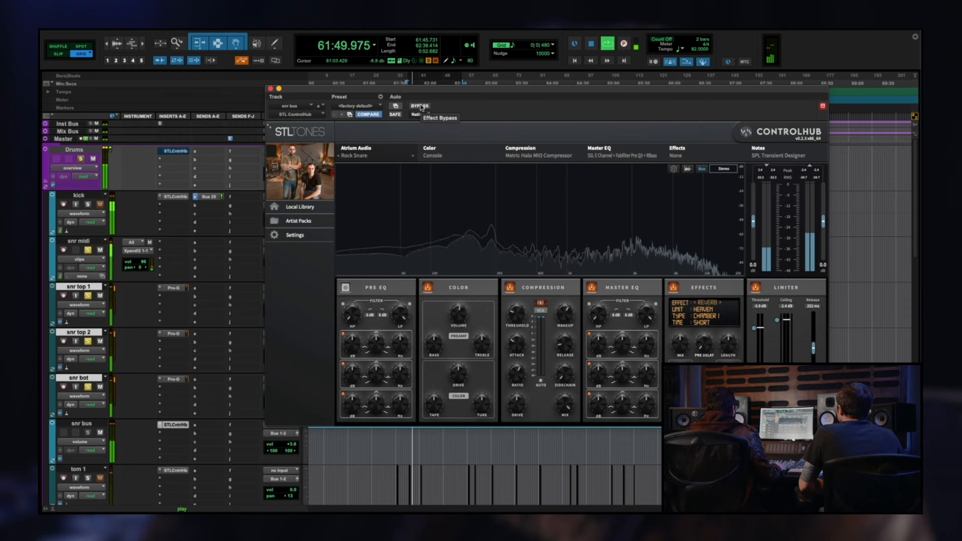
pyautogui.click(420, 106)
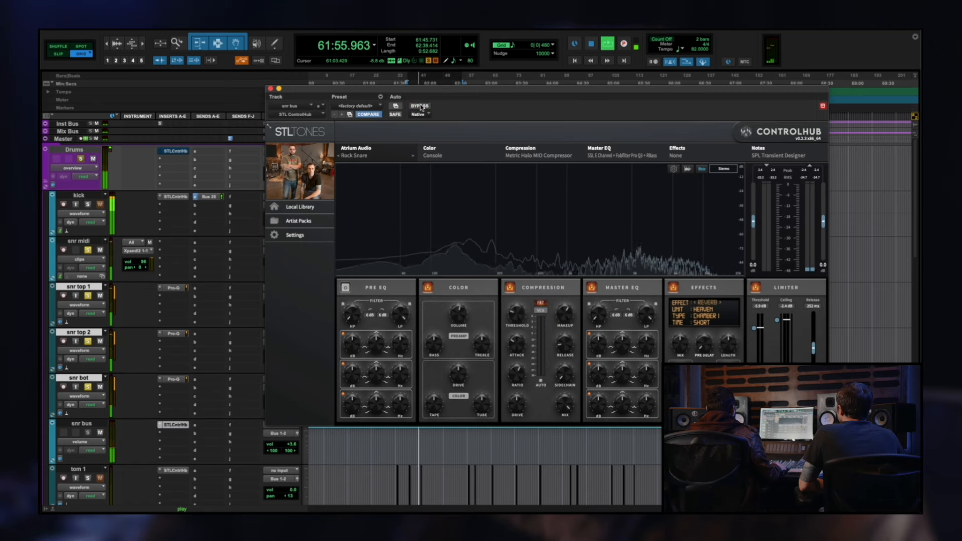
pyautogui.press('space')
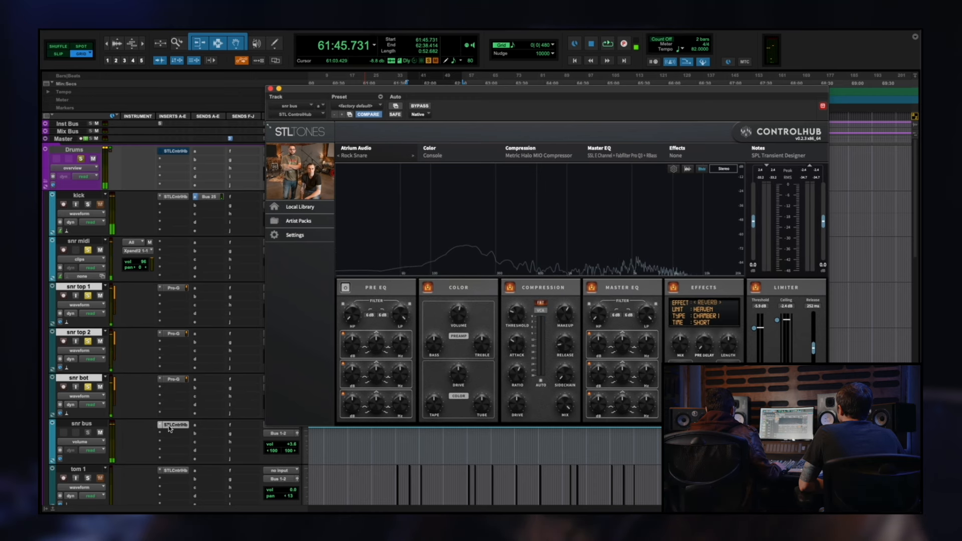
pyautogui.click(170, 426)
# Select the fill across the tom 1, tom 2 and tom 3 tracks from about 61:28.5 to 61:37.7
pyautogui.moveTo(423, 271); pyautogui.dragTo(471, 396)
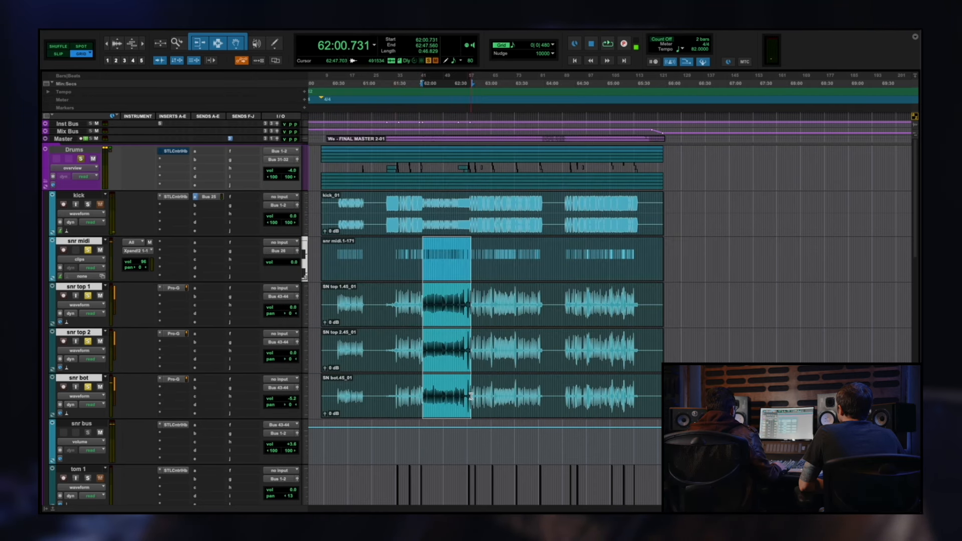
pyautogui.scroll(-3, 426, 396)
pyautogui.moveTo(384, 321); pyautogui.dragTo(433, 424)
pyautogui.press('t')
pyautogui.press('t')
pyautogui.press('t')
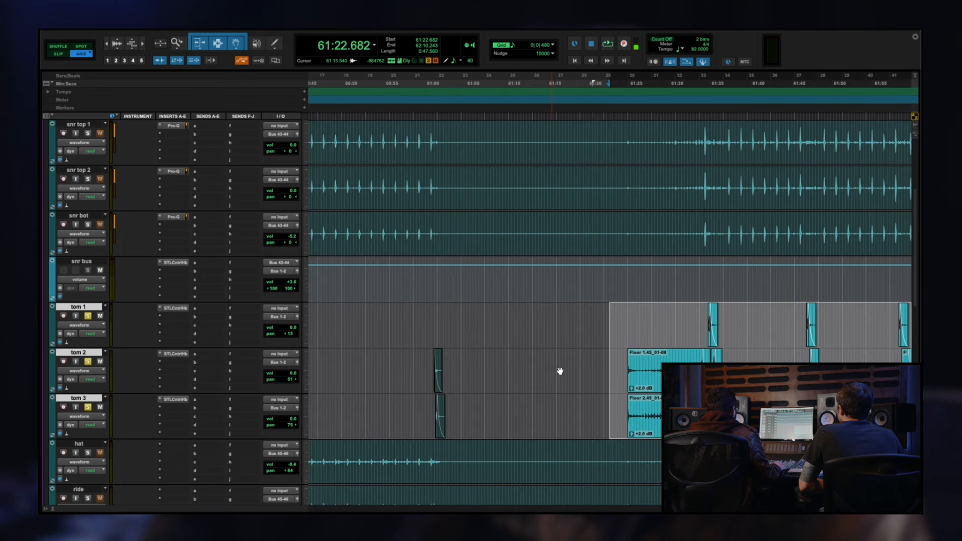
pyautogui.hscroll(1, 565, 359)
pyautogui.moveTo(592, 317); pyautogui.dragTo(672, 421)
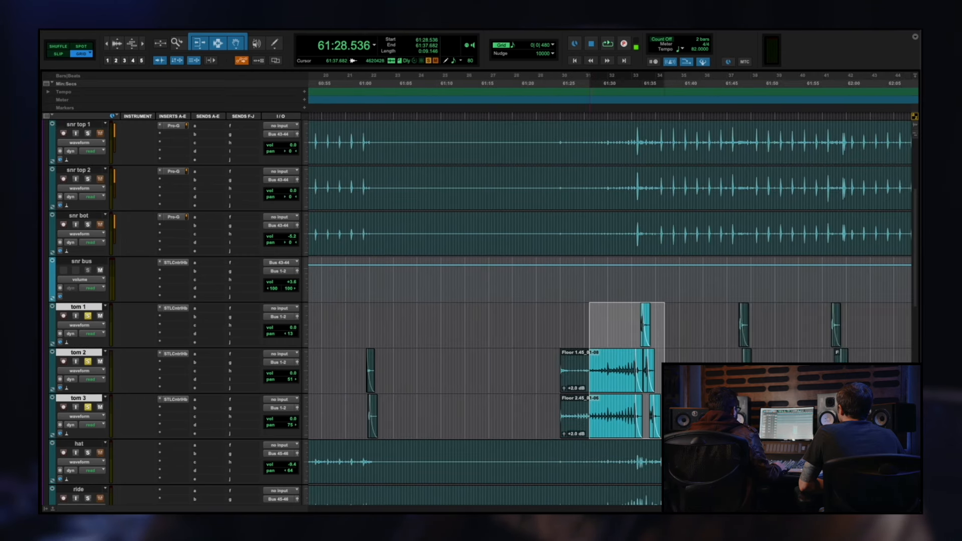
pyautogui.press('t')
pyautogui.hscroll(3, 644, 389)
pyautogui.hscroll(3, 645, 389)
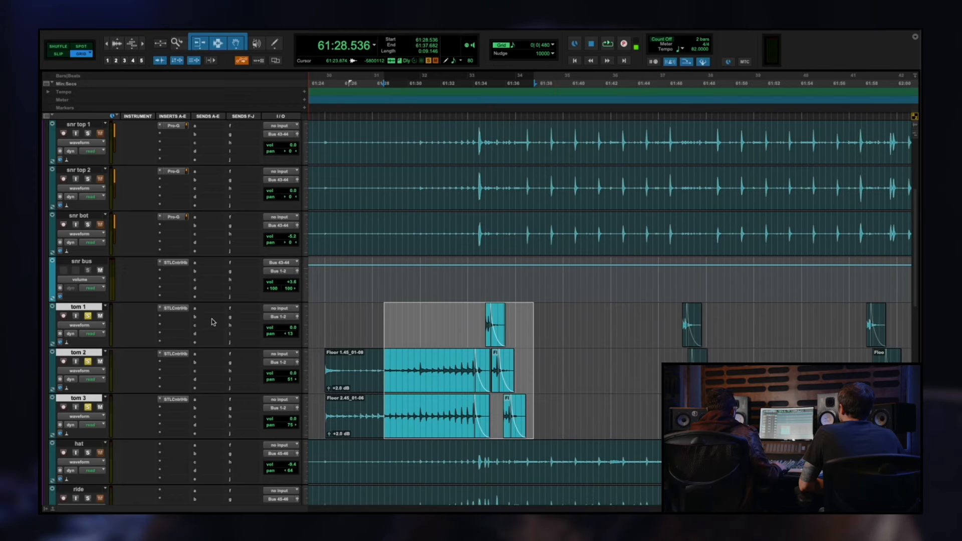
# Open ControlHub on tom 1, view its Drums presets and keep Rock Tom 10
pyautogui.click(167, 310)
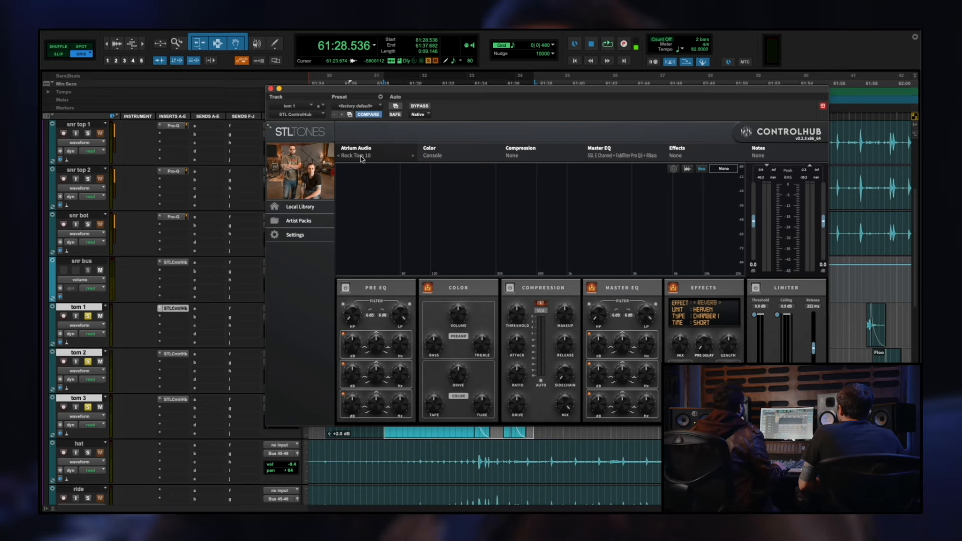
pyautogui.click(362, 156)
pyautogui.moveTo(372, 198)
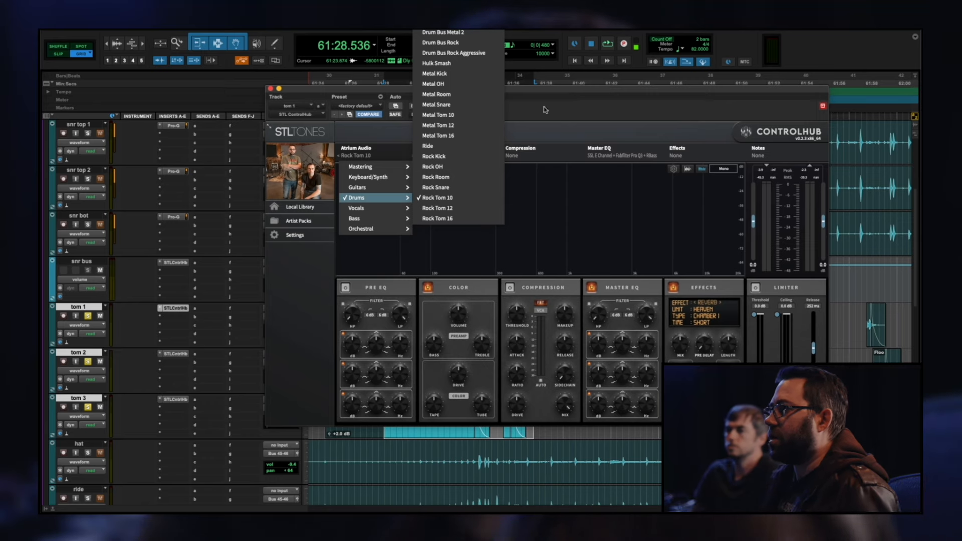
pyautogui.click(467, 199)
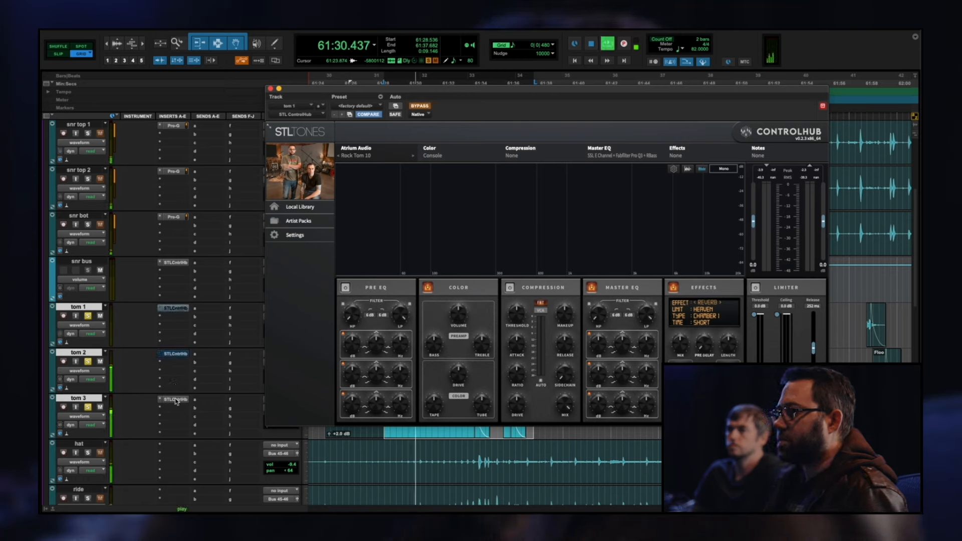
# Audition the tom fill with ControlHub bypassed and active on all three toms, narrowing the selection to start at 61:32.560
pyautogui.click(178, 308)
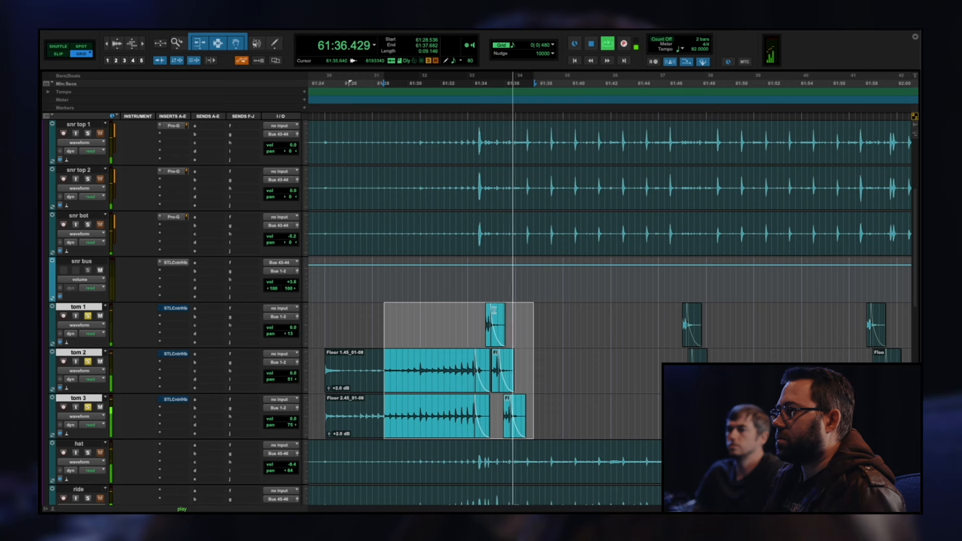
pyautogui.press('space')
pyautogui.moveTo(450, 309); pyautogui.dragTo(518, 408)
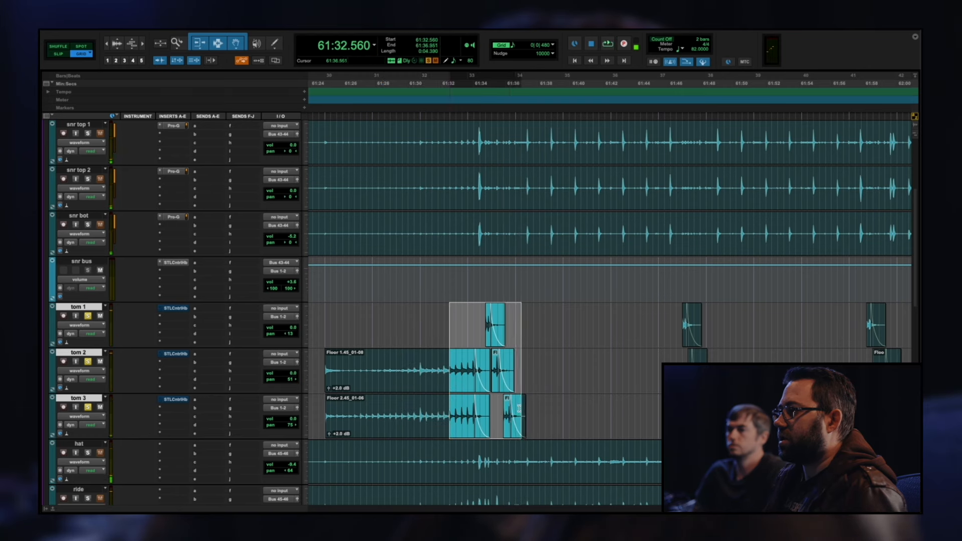
pyautogui.press('space')
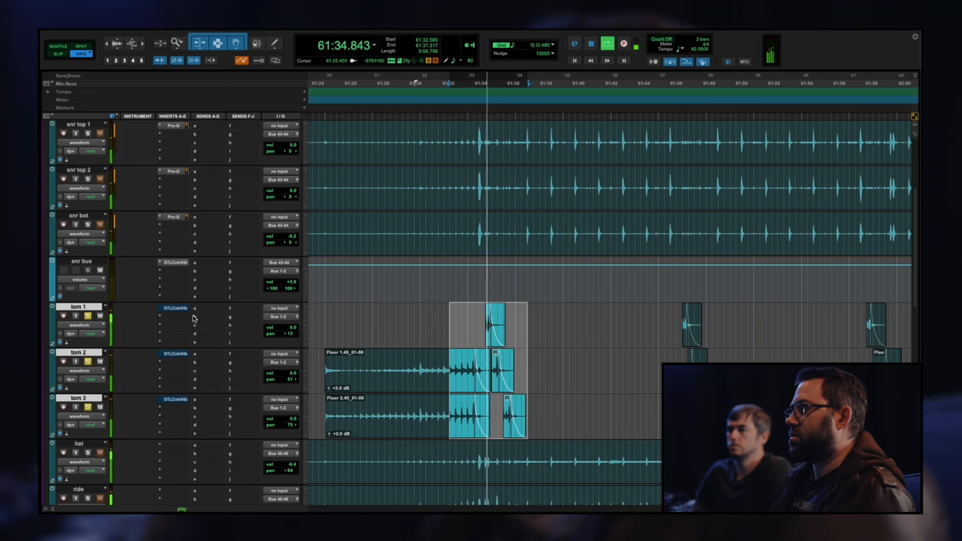
pyautogui.press('space')
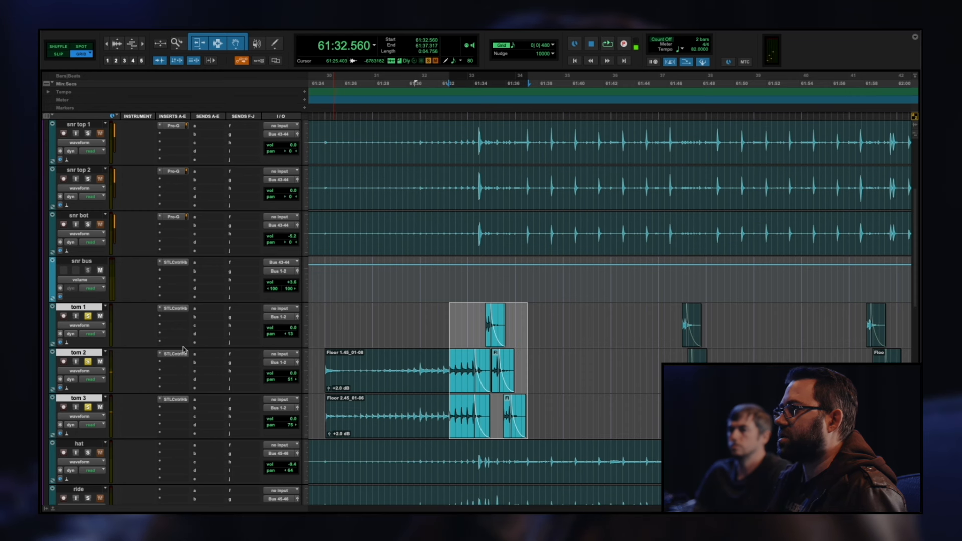
pyautogui.press('space')
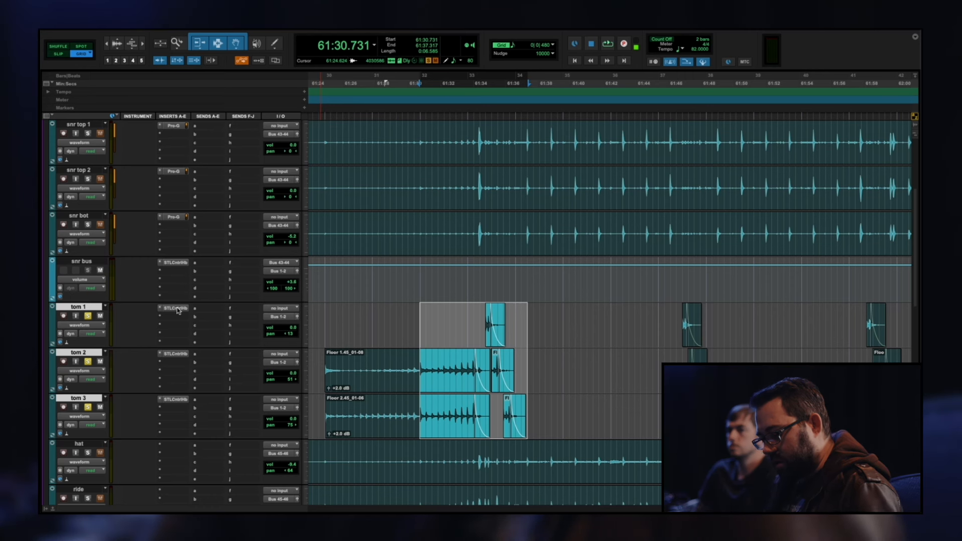
# Replay the tom fill from 61:30.731 to compare ControlHub bypassed and active on all three tom tracks
pyautogui.click(177, 309)
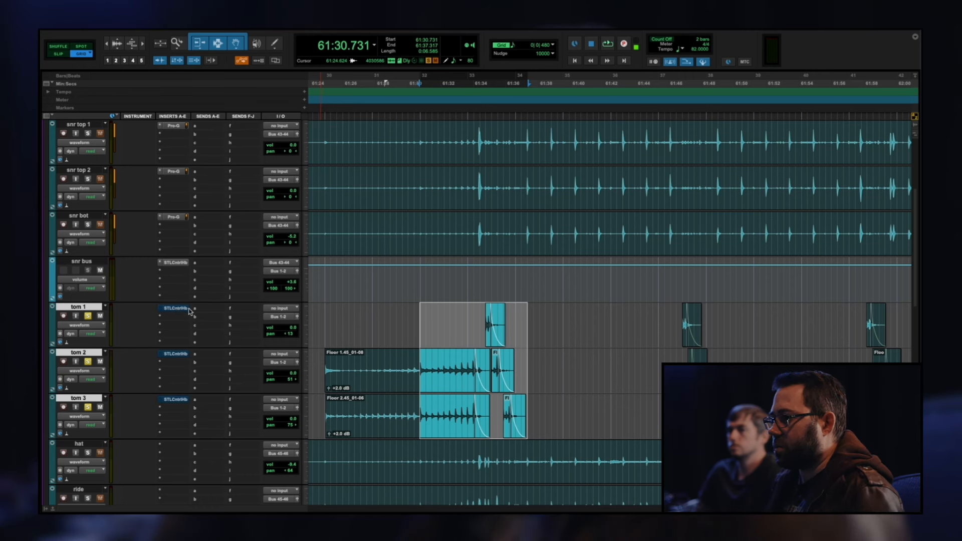
pyautogui.press('space')
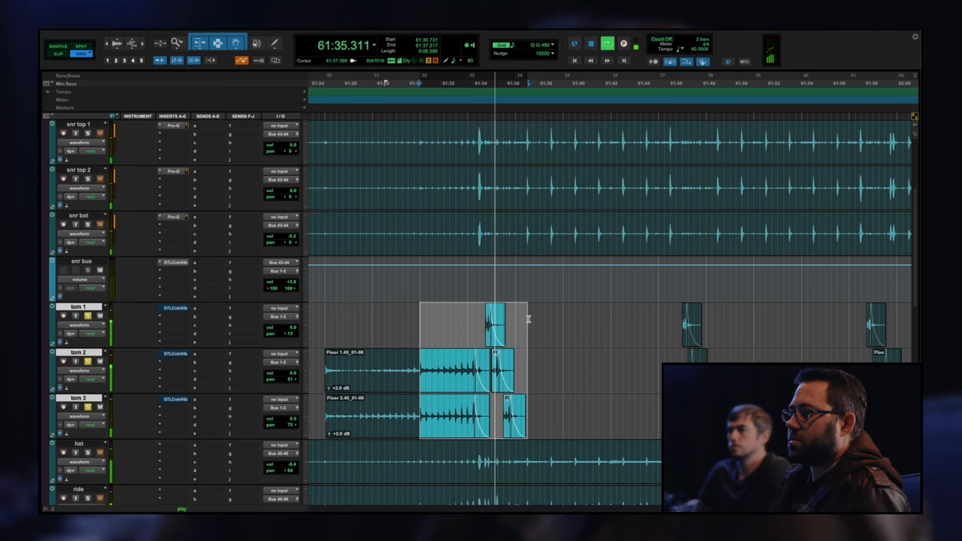
pyautogui.press('space')
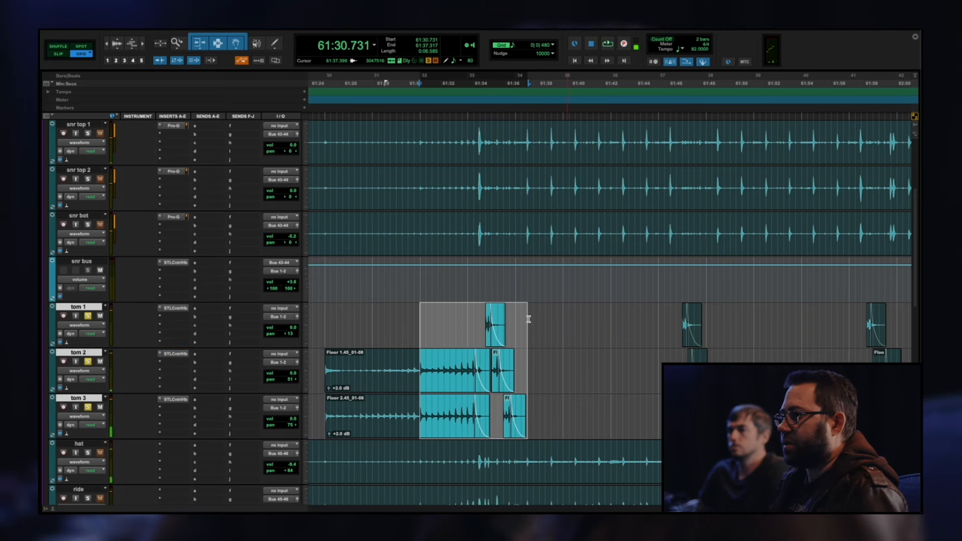
pyautogui.press('space')
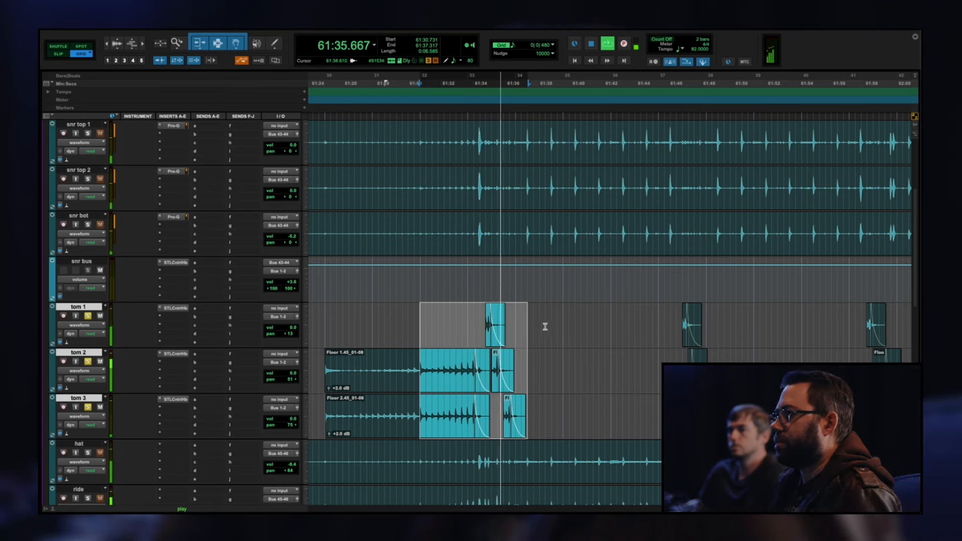
pyautogui.press('space')
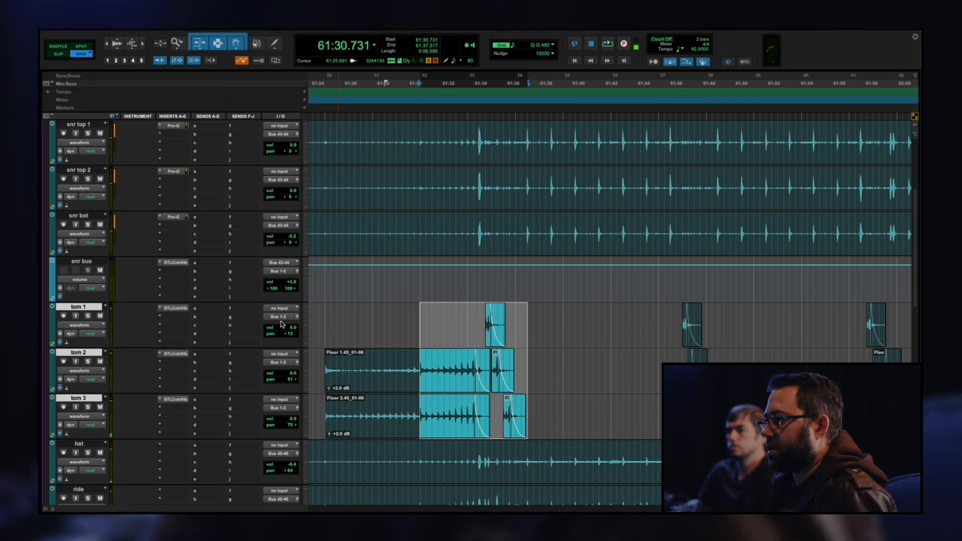
# Highlight the hat, ride and china tracks from about 61:35.5 to 61:41.3, and place the playback start on the oh track at 61:36.951
pyautogui.scroll(-6, 419, 339)
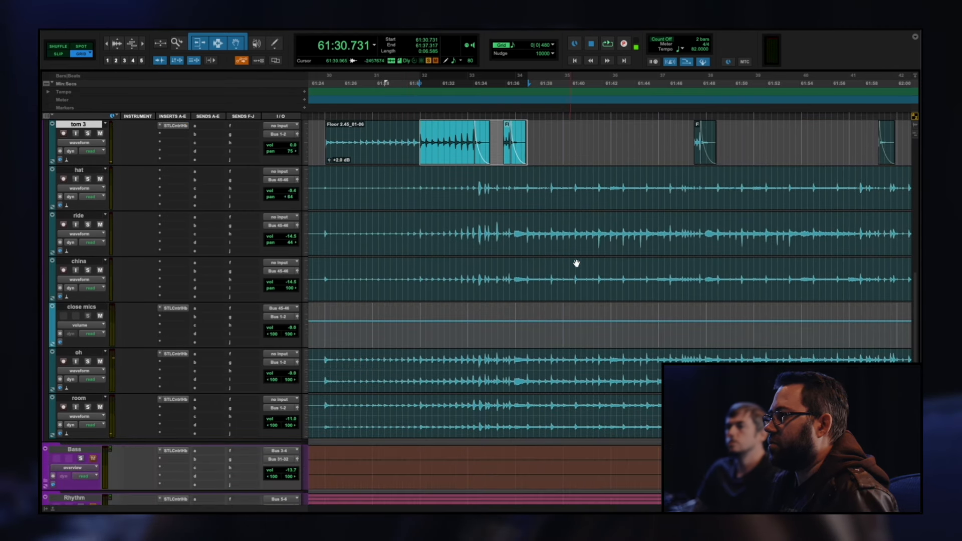
pyautogui.moveTo(508, 192); pyautogui.dragTo(592, 292)
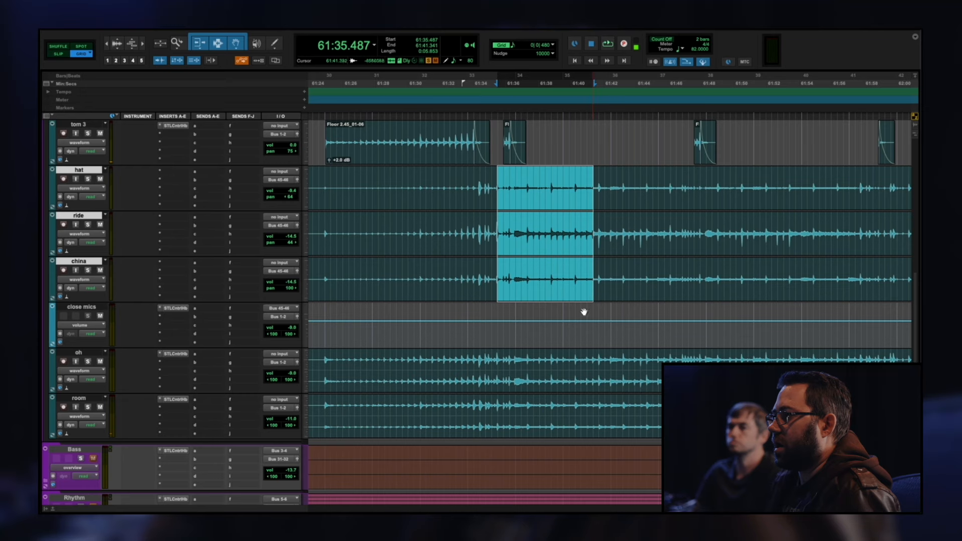
pyautogui.click(522, 363)
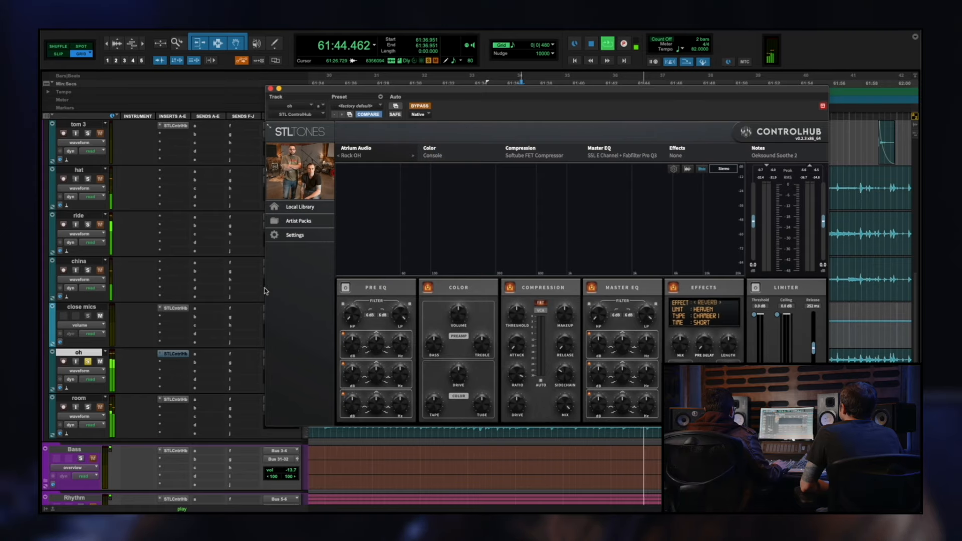
# Play the soloed oh track to compare ControlHub's Rock OH preset bypassed and active
pyautogui.click(419, 106)
pyautogui.press('space')
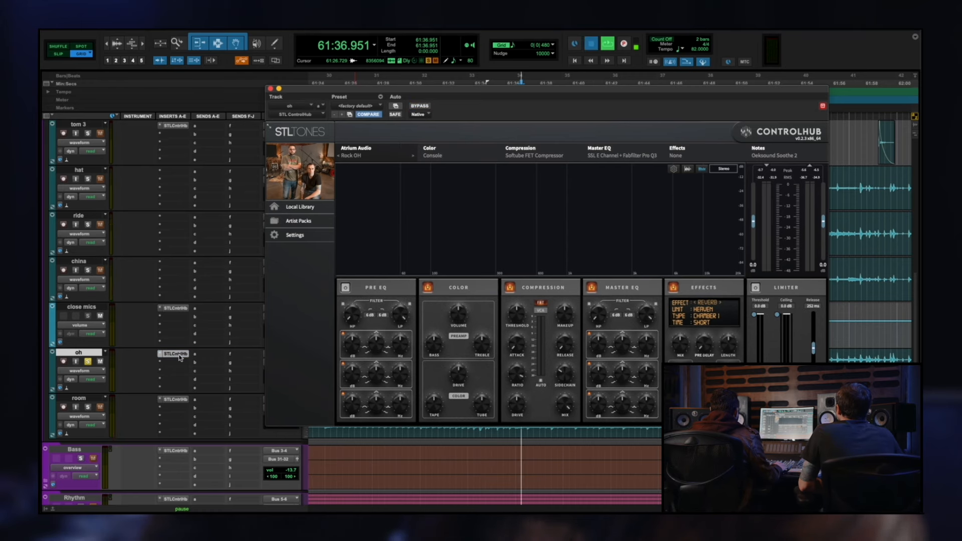
pyautogui.press('space')
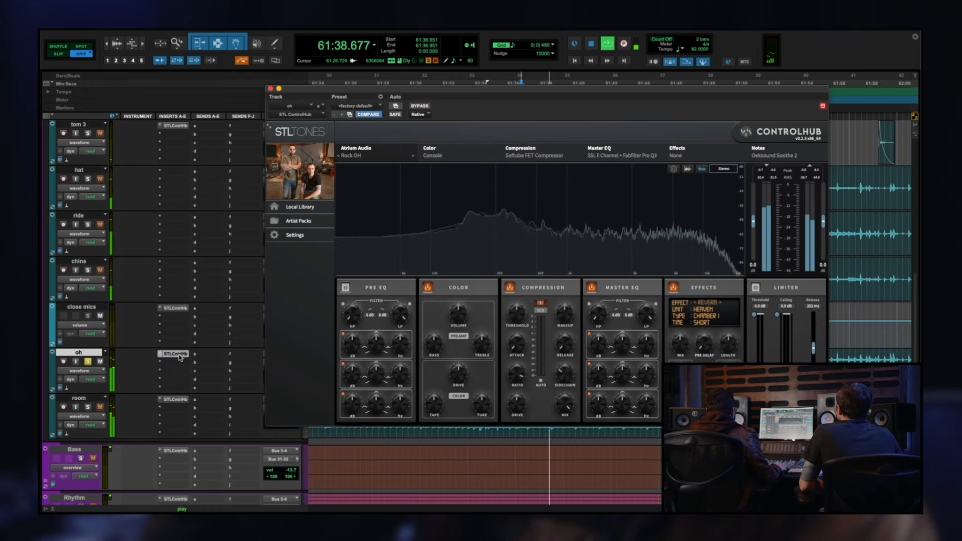
pyautogui.keyDown('super'); pyautogui.click(175, 354); pyautogui.keyUp('super')
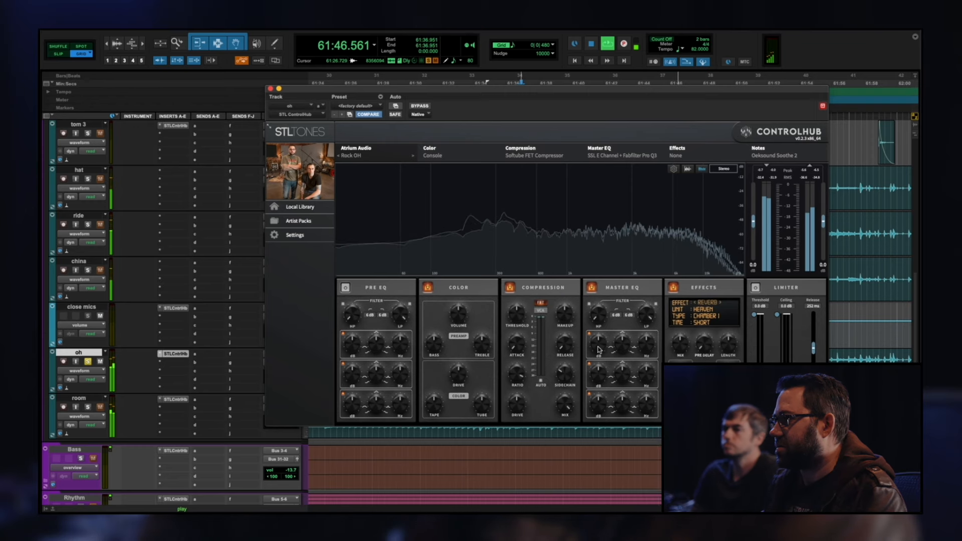
pyautogui.press('space')
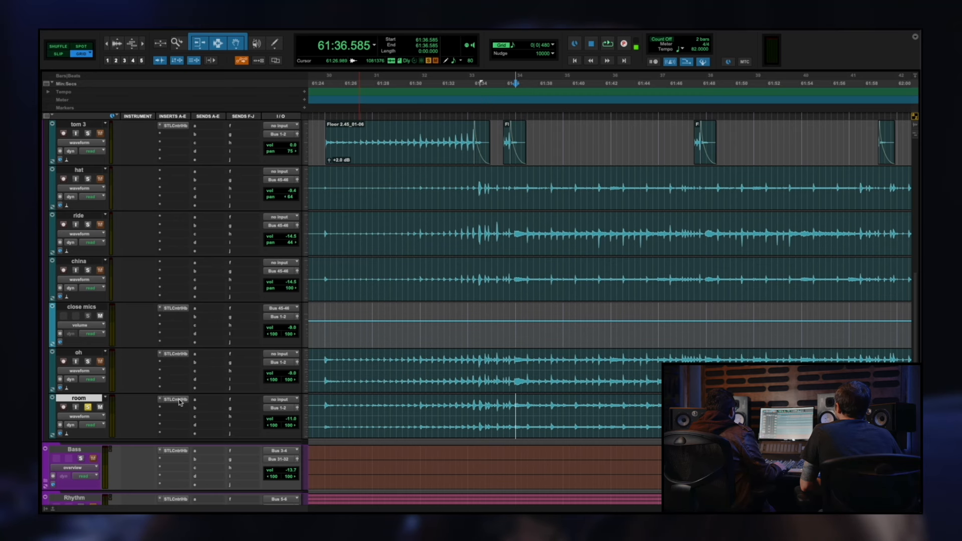
# Open ControlHub on the room track and compare its Rock Room preset bypassed and active during playback from 61:36.585
pyautogui.click(176, 399)
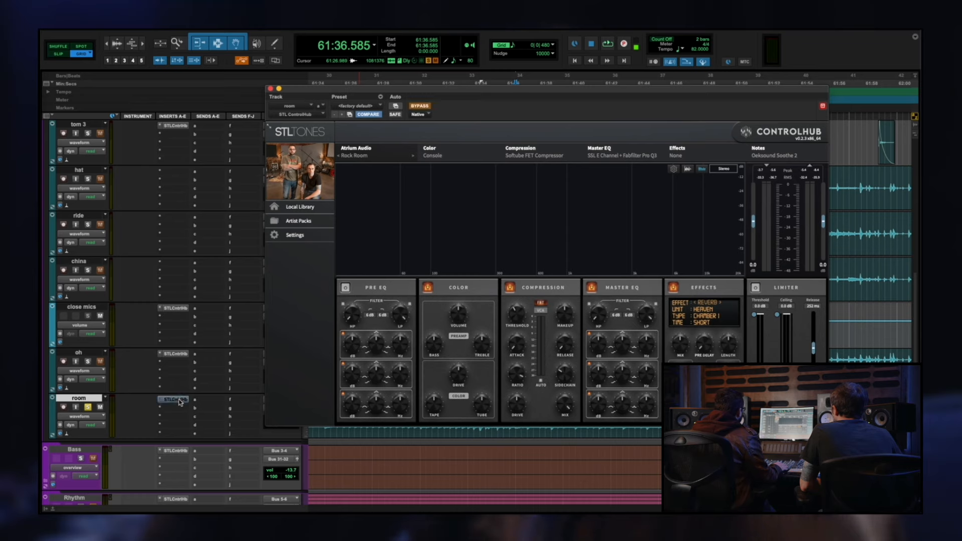
pyautogui.press('space')
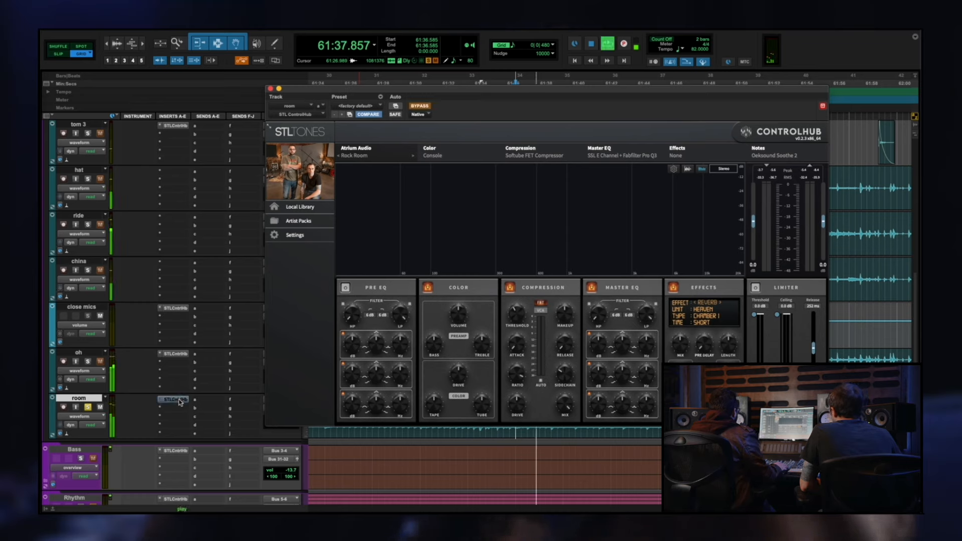
pyautogui.keyDown('super'); pyautogui.click(180, 401); pyautogui.keyUp('super')
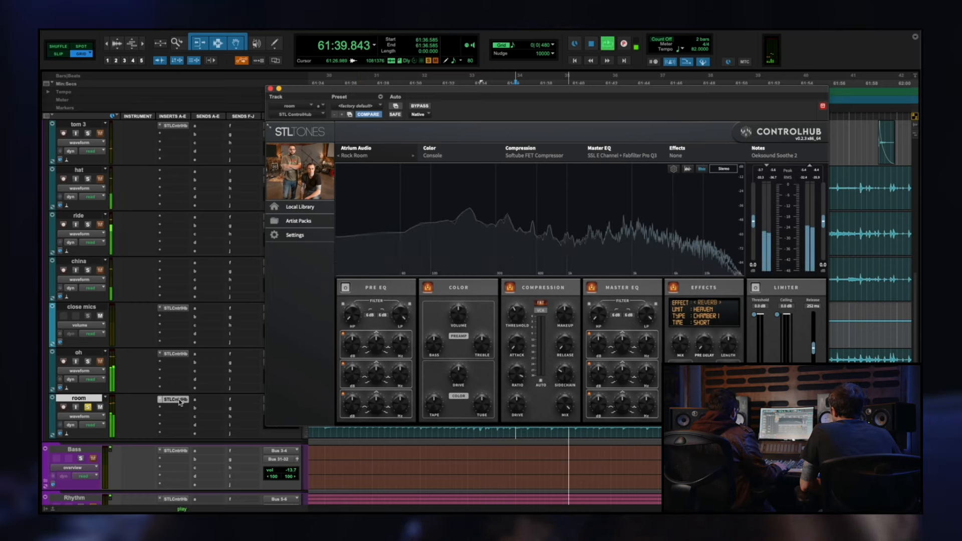
pyautogui.keyDown('super'); pyautogui.click(179, 401); pyautogui.keyUp('super')
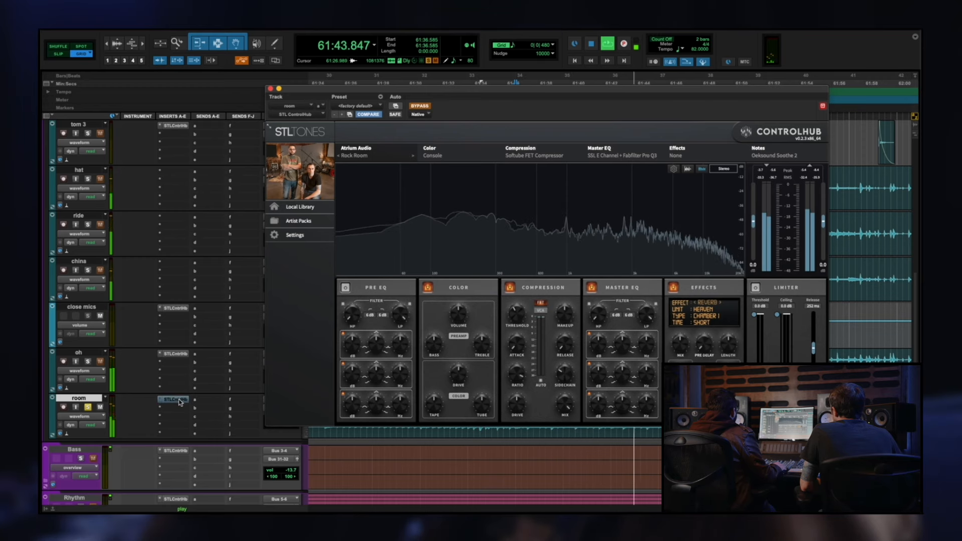
pyautogui.keyDown('super'); pyautogui.click(179, 401); pyautogui.keyUp('super')
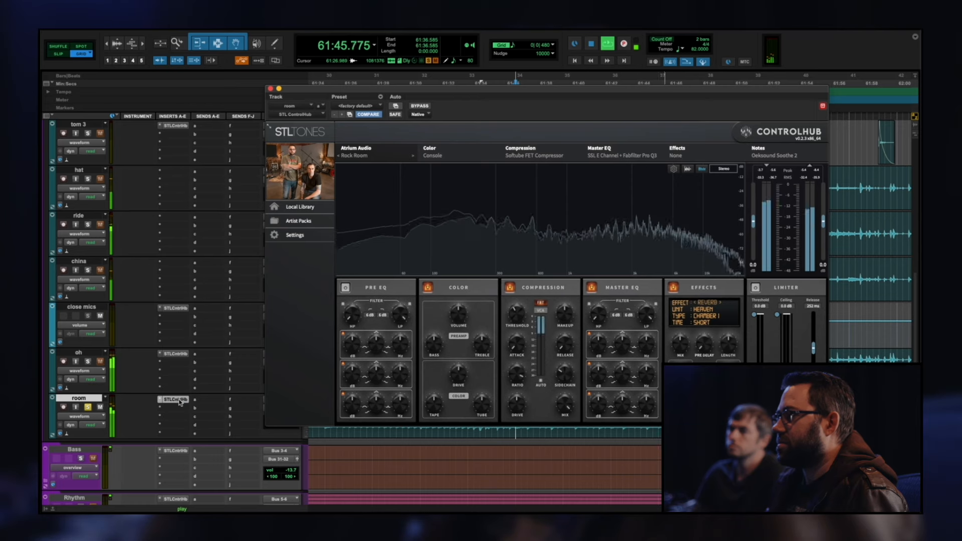
pyautogui.press('space')
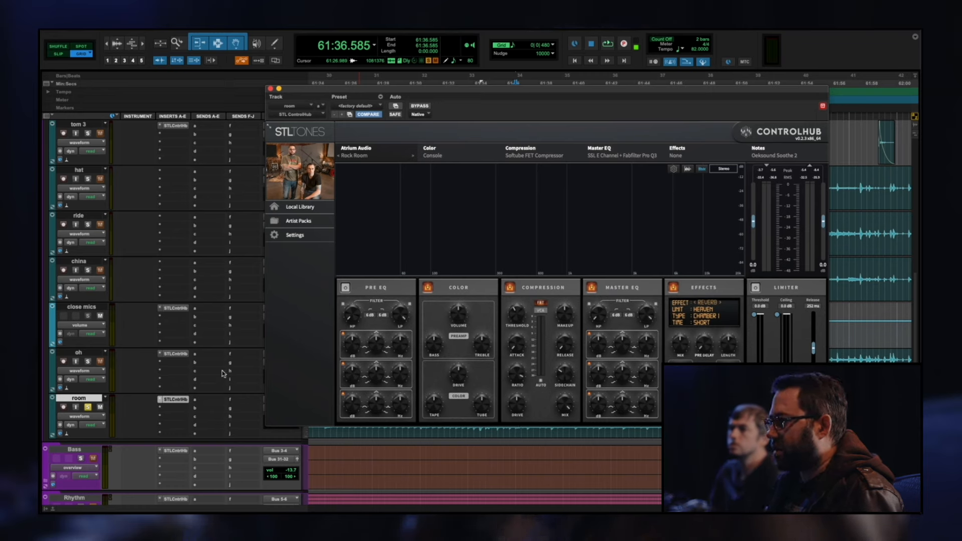
# Play the soloed room track from 61:36.585 to compare the sound with ControlHub's compression section off and on
pyautogui.press('space')
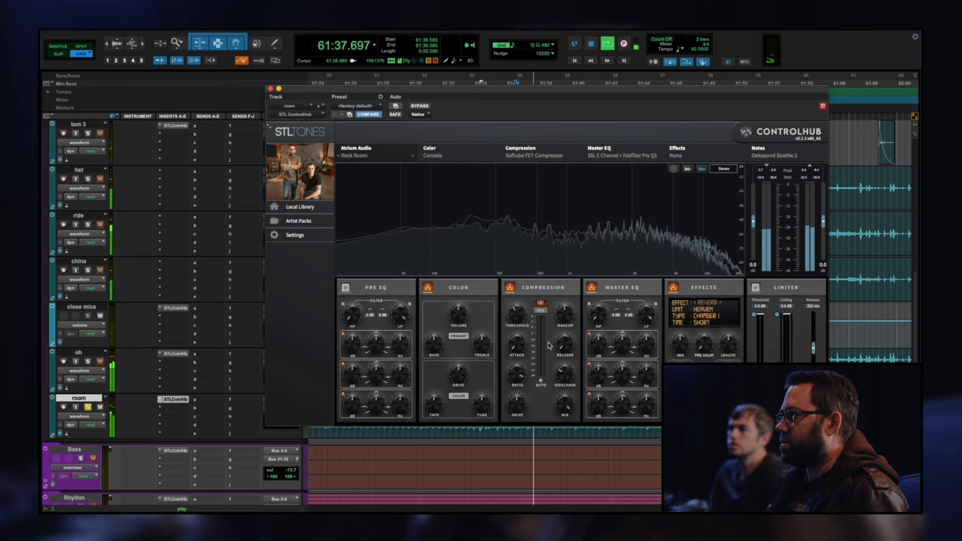
pyautogui.click(510, 287)
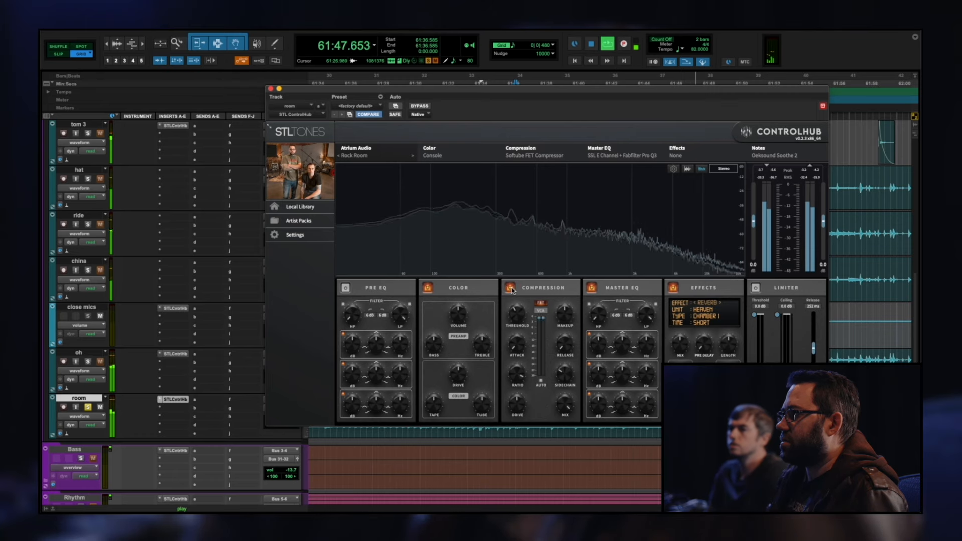
pyautogui.press('space')
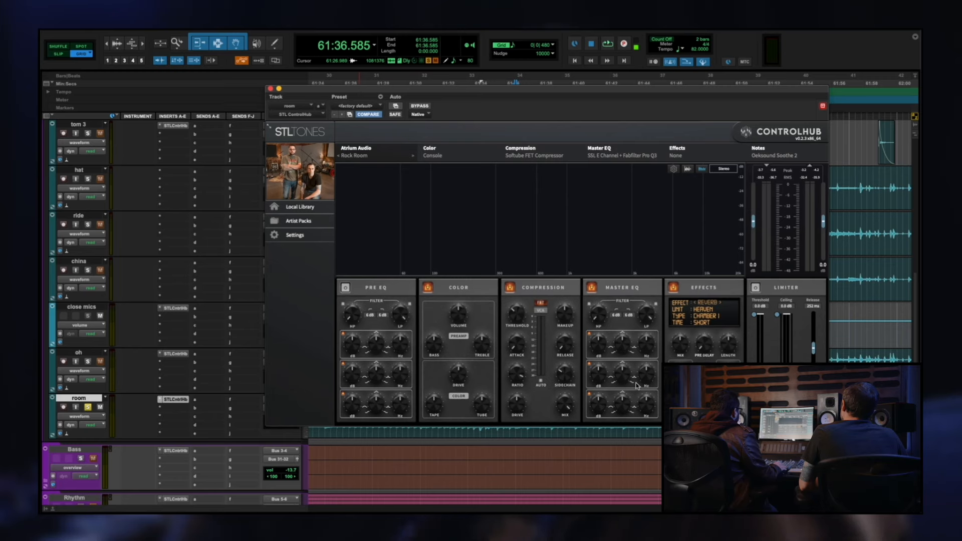
pyautogui.press('space')
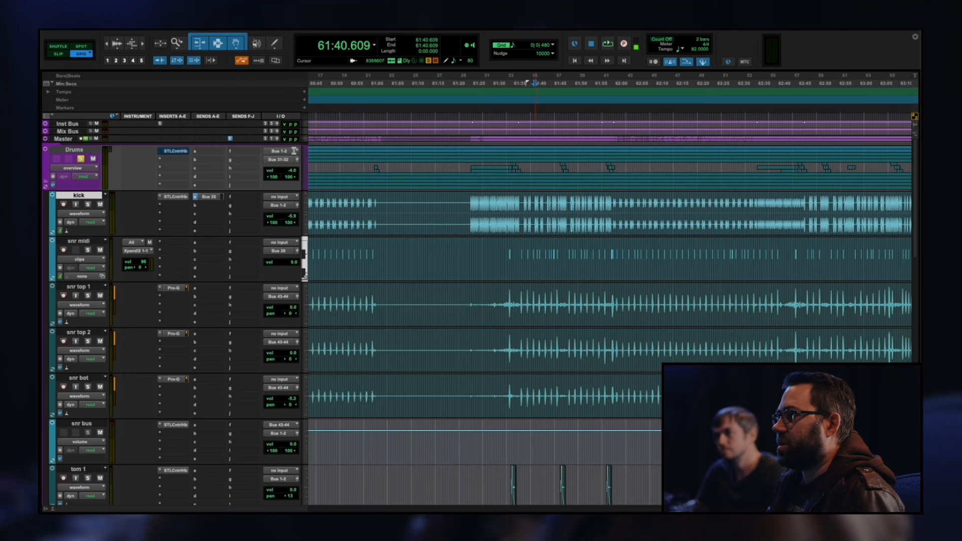
# Open ControlHub on the Drums bus and compare its Drum Bus Rock preset bypassed and active during playback from 61:40.609
pyautogui.keyDown('super'); pyautogui.click(177, 154); pyautogui.keyUp('super')
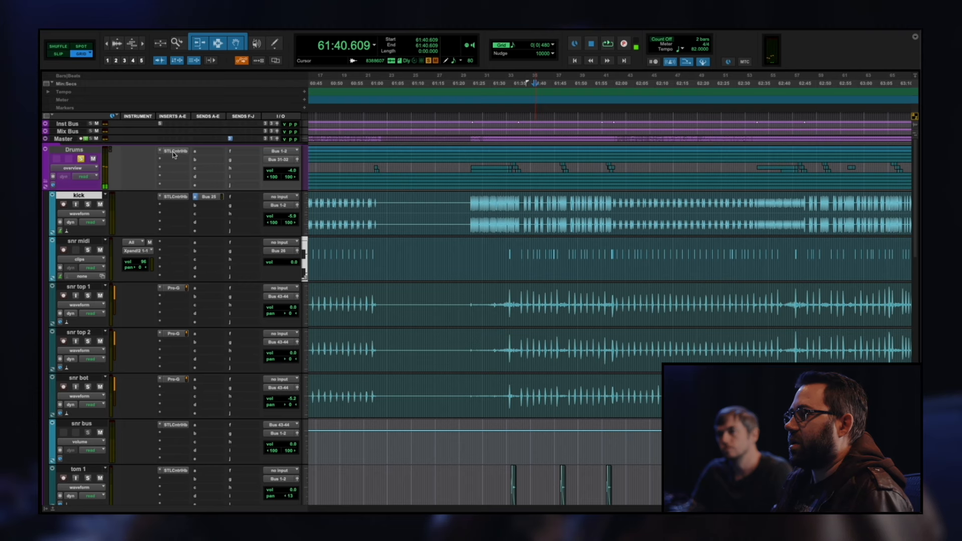
pyautogui.click(174, 152)
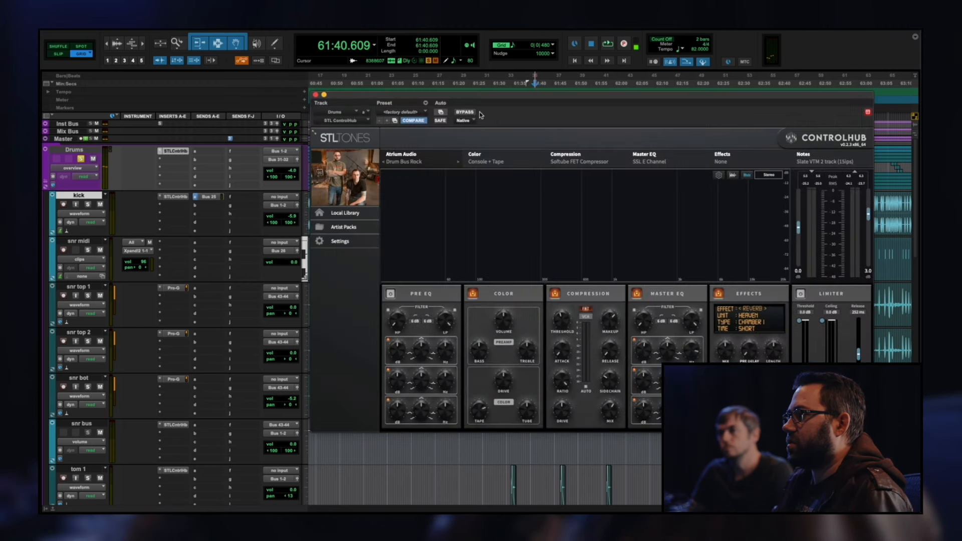
pyautogui.press('space')
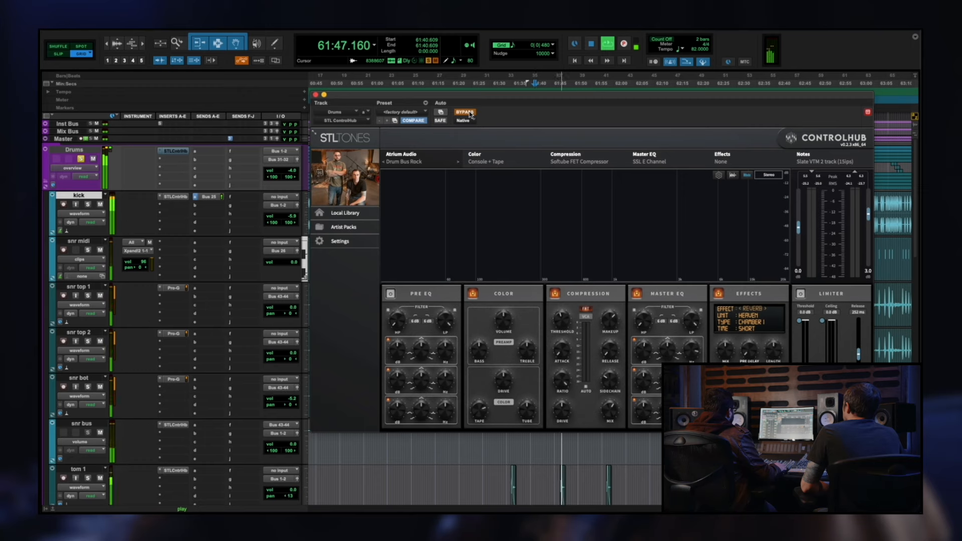
pyautogui.press('space')
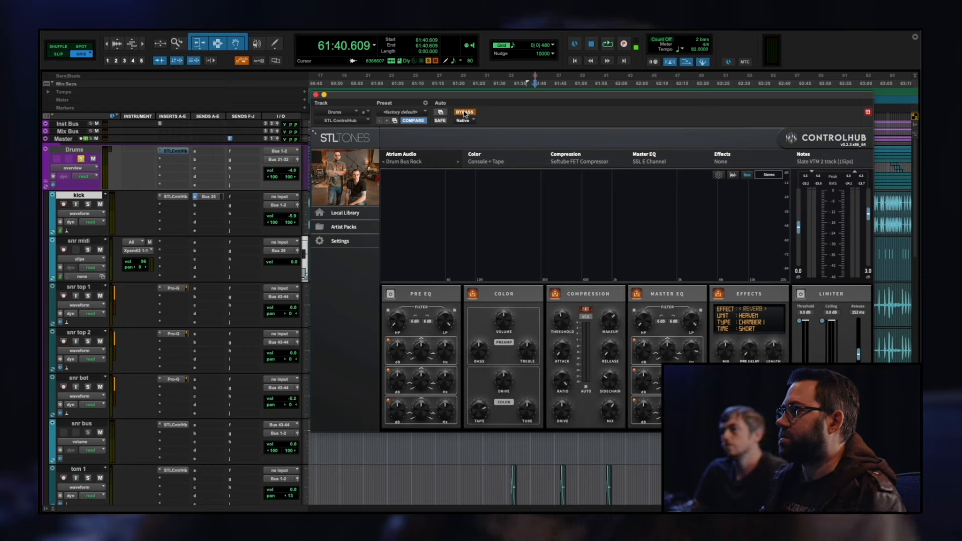
# Replay the soloed Drums bus from 61:40.609 twice, toggling the Drum Bus Rock preset's bypass to hear the difference again
pyautogui.press('space')
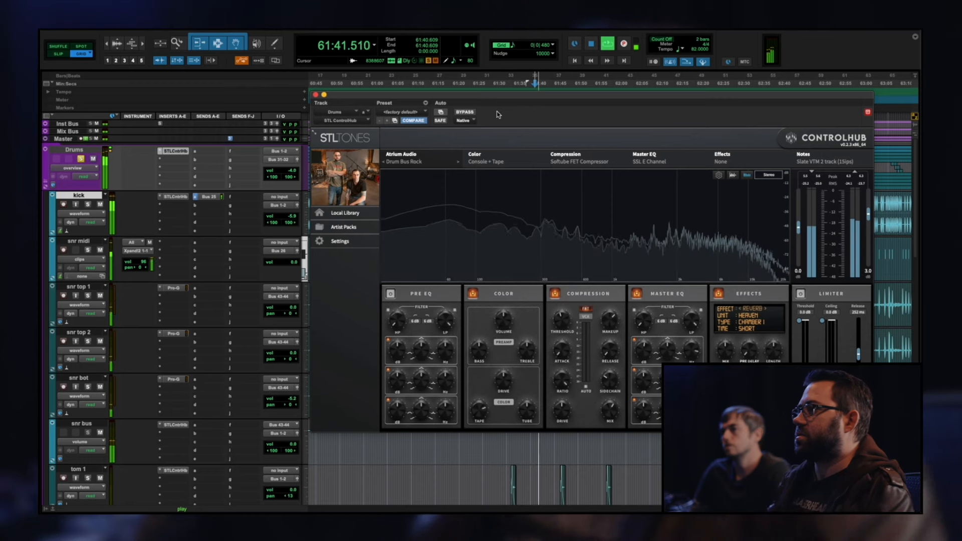
pyautogui.click(466, 113)
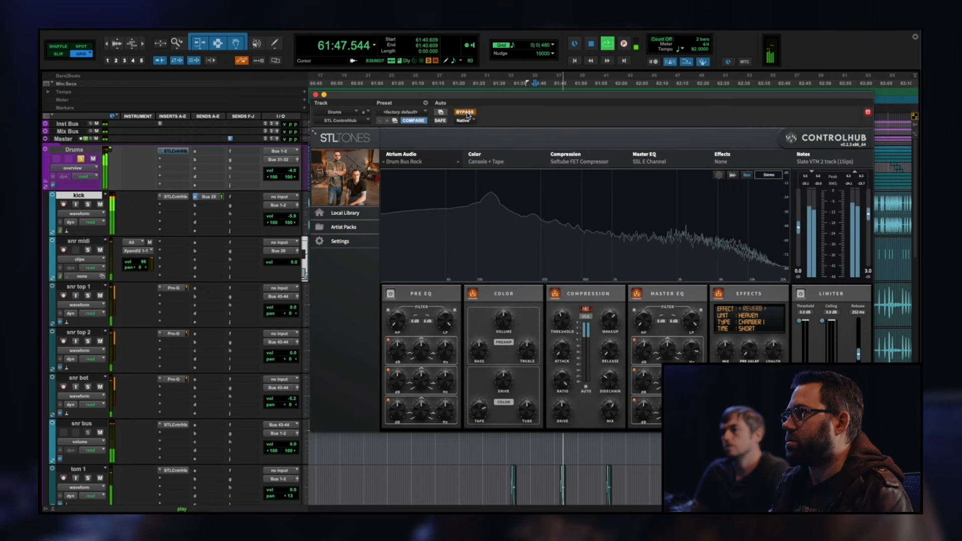
pyautogui.press('space')
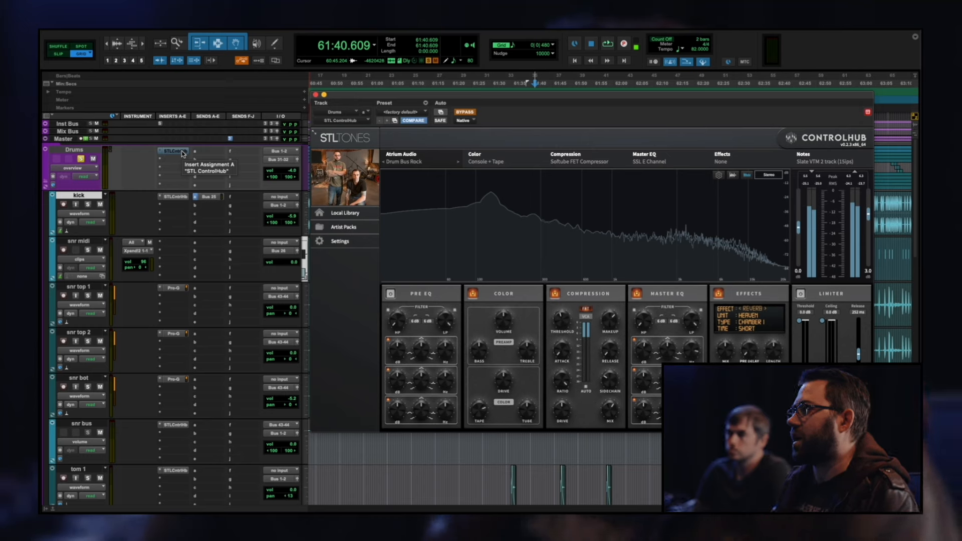
pyautogui.press('space')
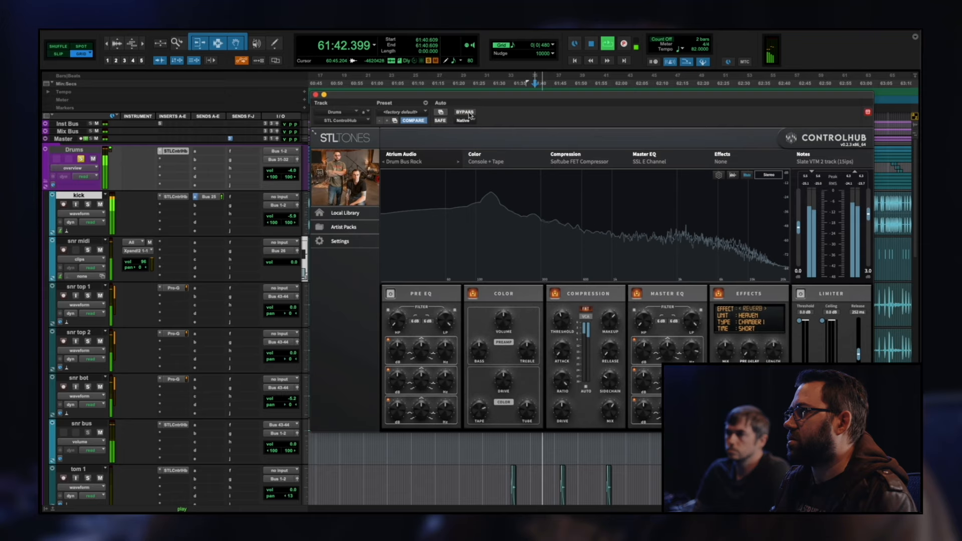
pyautogui.click(469, 113)
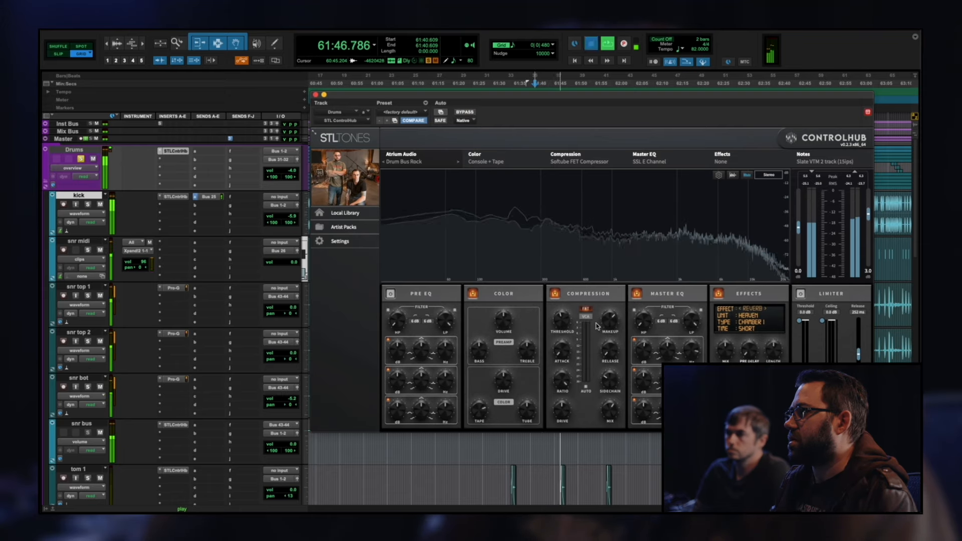
pyautogui.press('space')
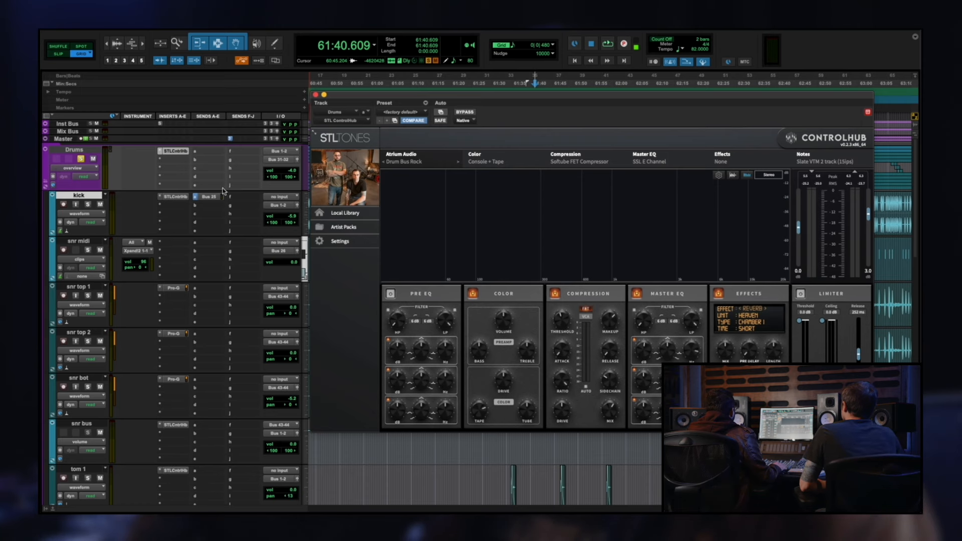
# Close the Drums bus plug-in window and replay from 61:40.609, comparing the ControlHub insert bypassed and active
pyautogui.click(172, 152)
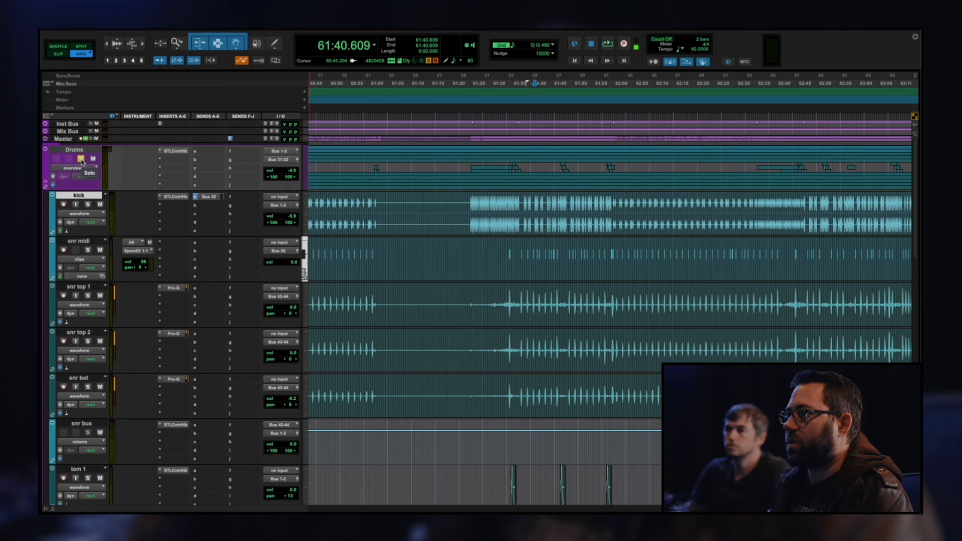
pyautogui.press('space')
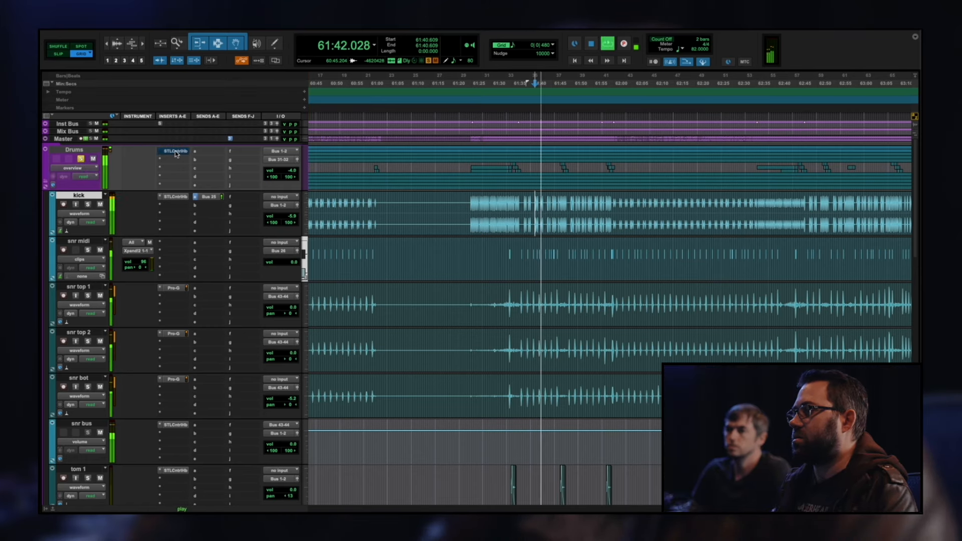
pyautogui.press('space')
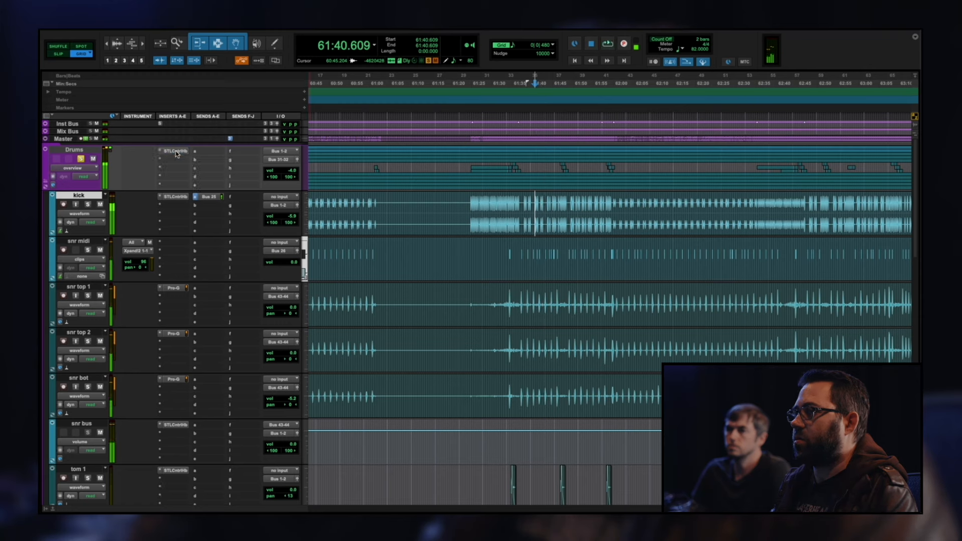
pyautogui.press('space')
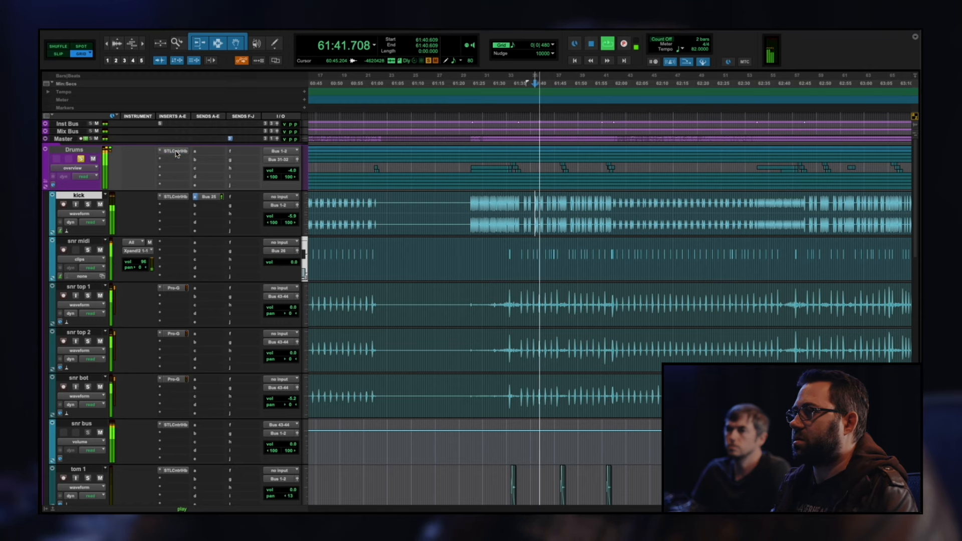
pyautogui.press('space')
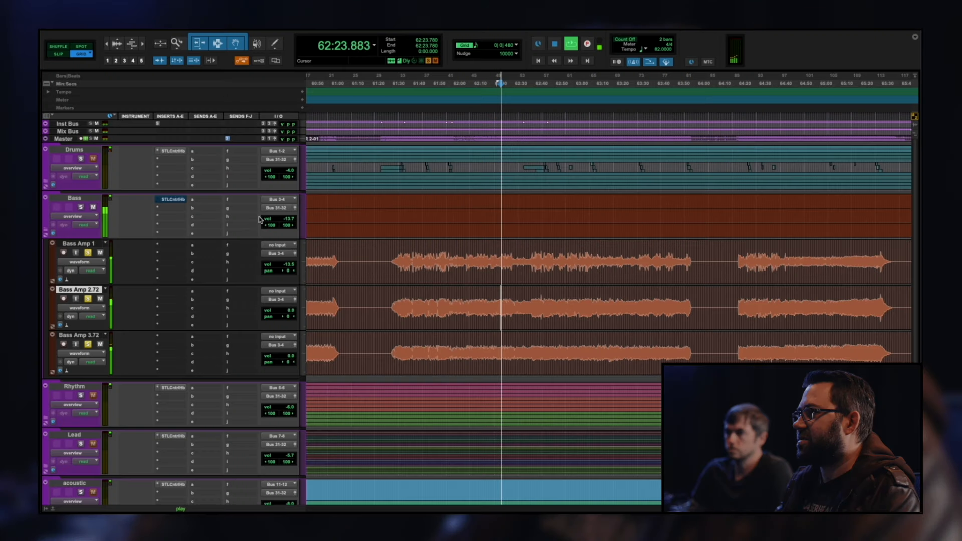
# Open ControlHub on the Bass bus and compare its Clean Rock Bass preset bypassed and active in playback from 62:23.780
pyautogui.click(174, 200)
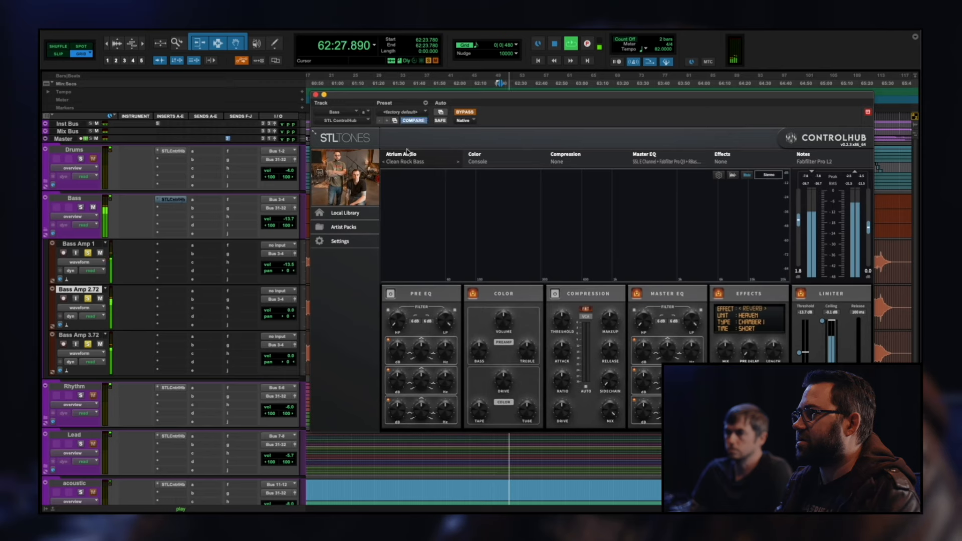
pyautogui.press('space')
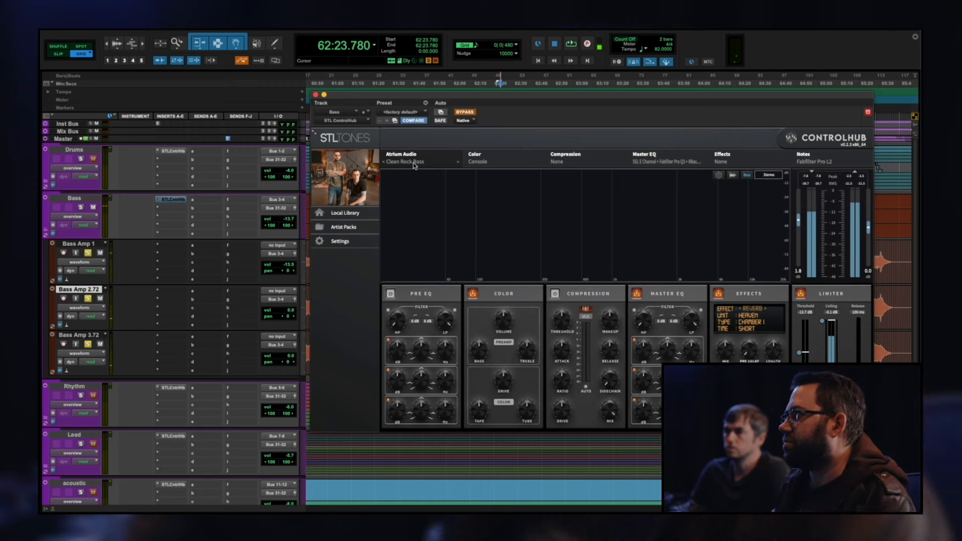
pyautogui.click(462, 115)
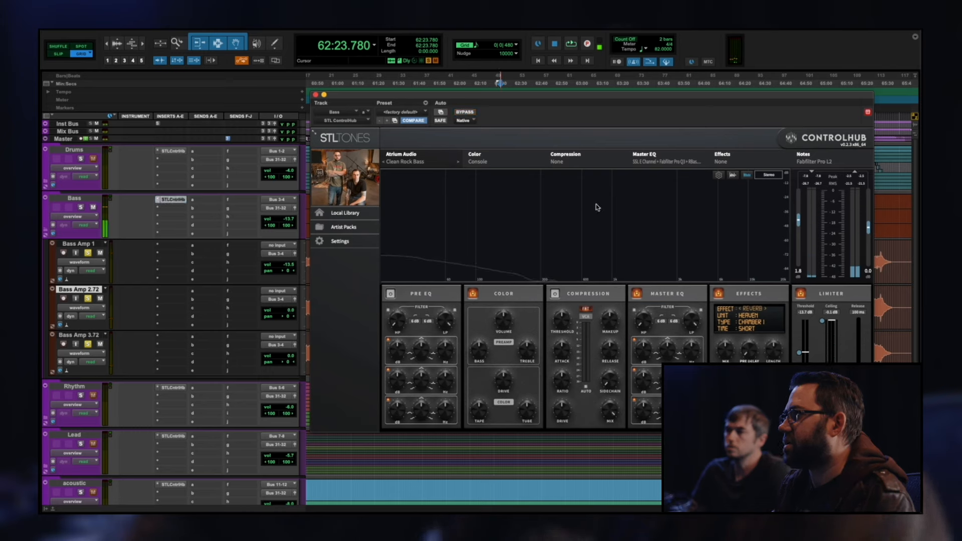
pyautogui.press('space')
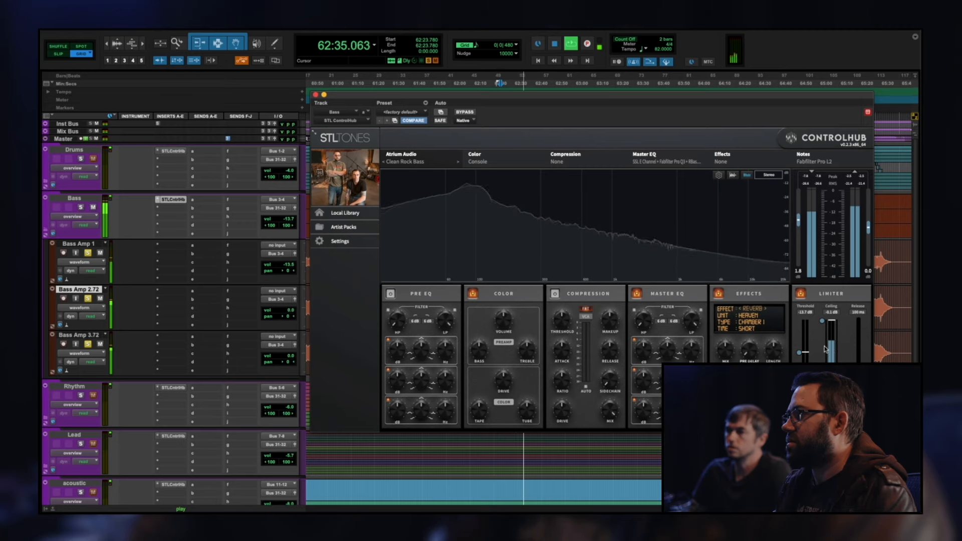
# Adjust the compression threshold in the Bass bus's ControlHub during playback and close the plug-in window
pyautogui.press('space')
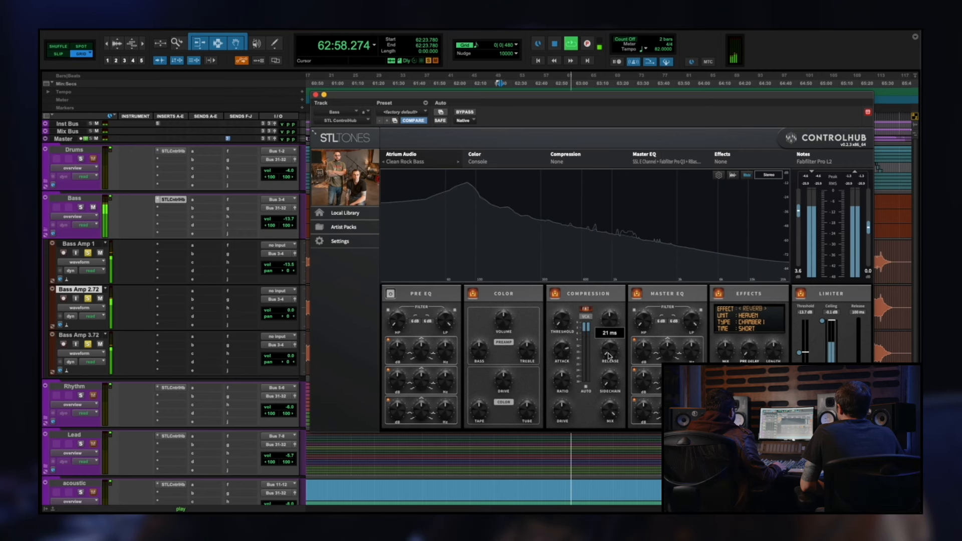
pyautogui.moveTo(569, 327); pyautogui.dragTo(569, 312)
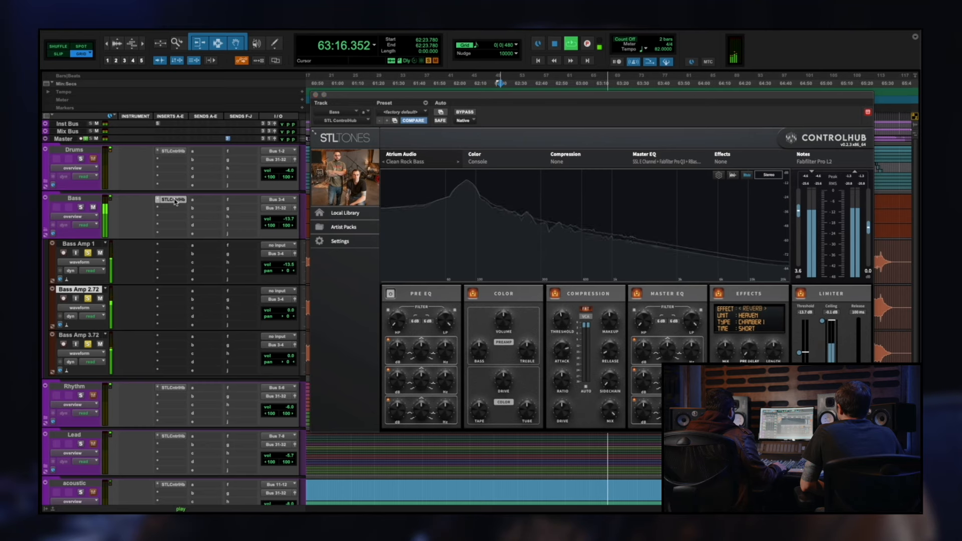
pyautogui.click(173, 199)
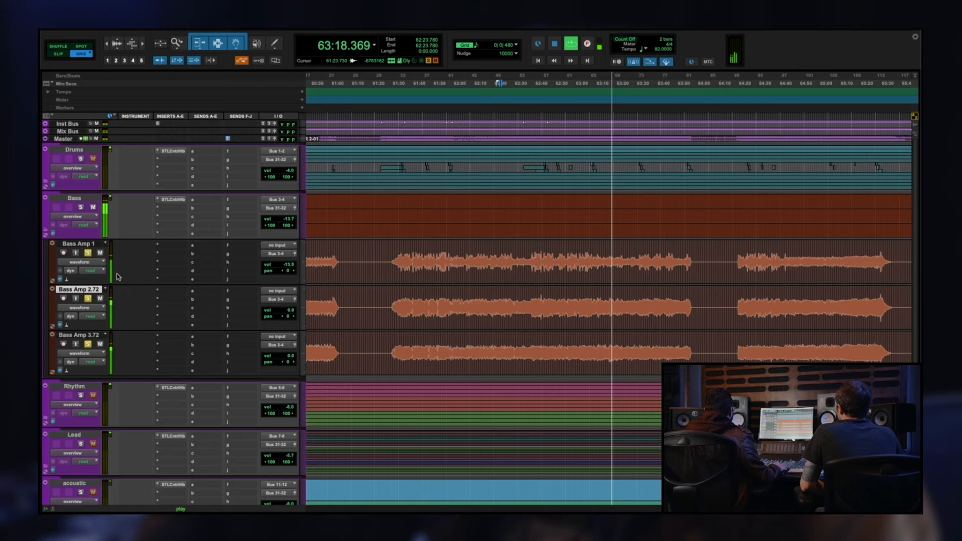
# Place the playback start at 62:14.634 on the first rhythm guitar sum track and collapse the Rhythm folder
pyautogui.moveTo(457, 253); pyautogui.dragTo(487, 334)
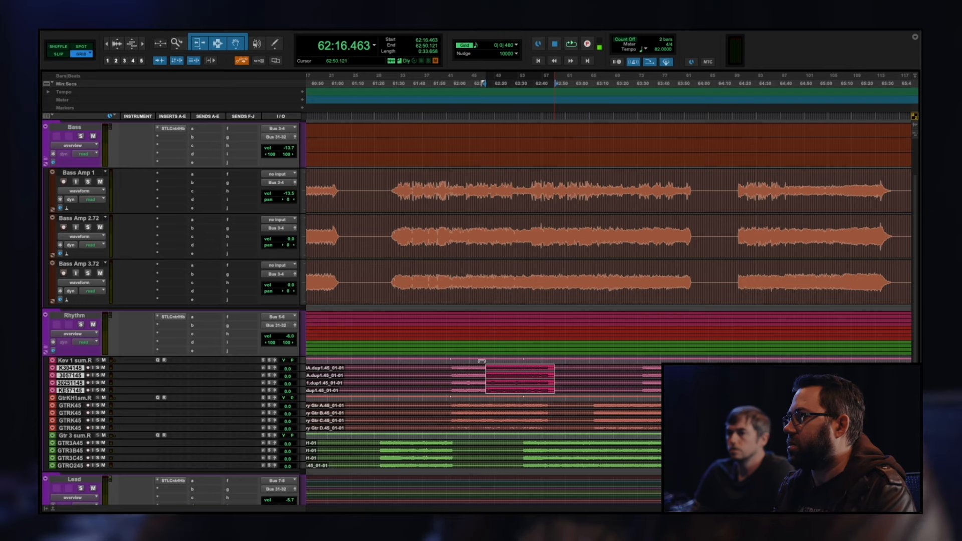
pyautogui.click(482, 360)
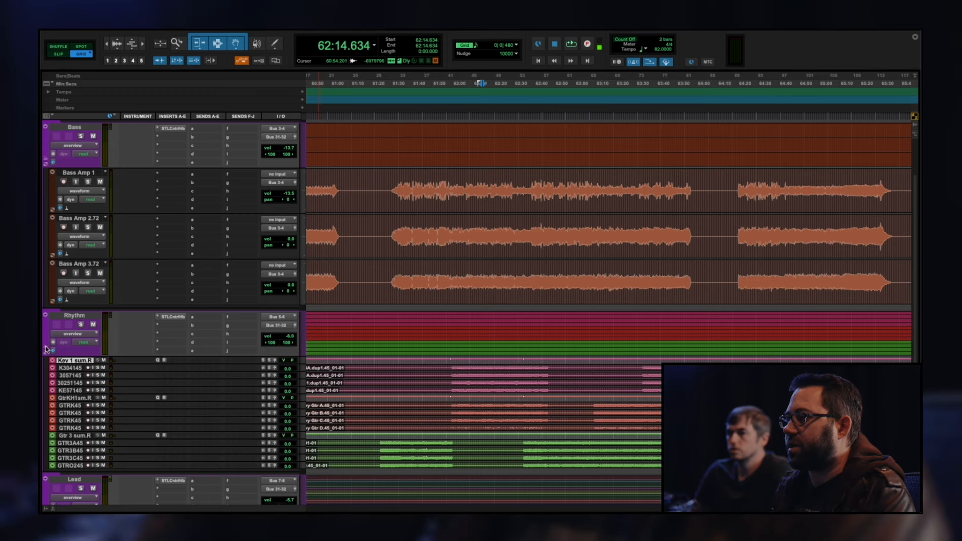
pyautogui.click(47, 349)
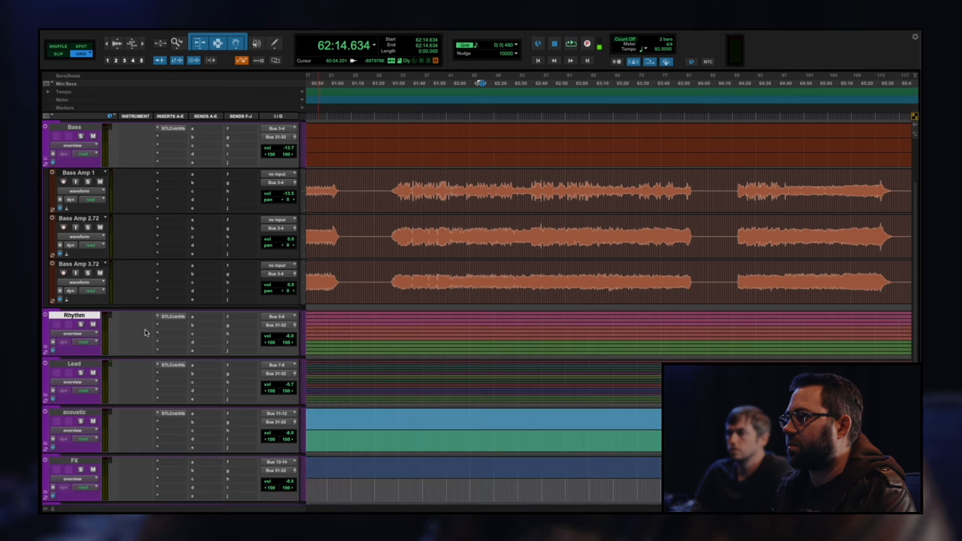
# Open ControlHub on the soloed Rhythm bus and compare its Rock Rhythm preset active and bypassed during playback from 62:14.634
pyautogui.click(172, 317)
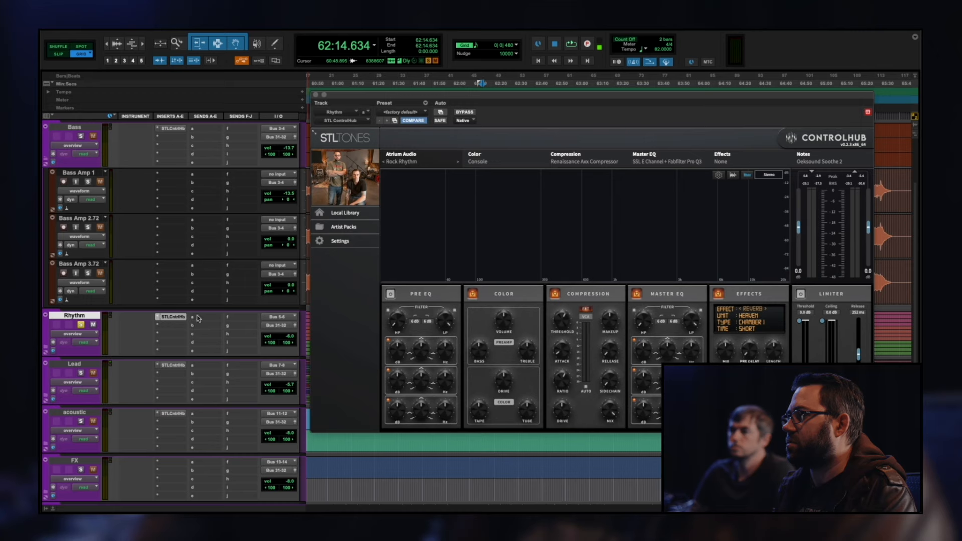
pyautogui.press('space')
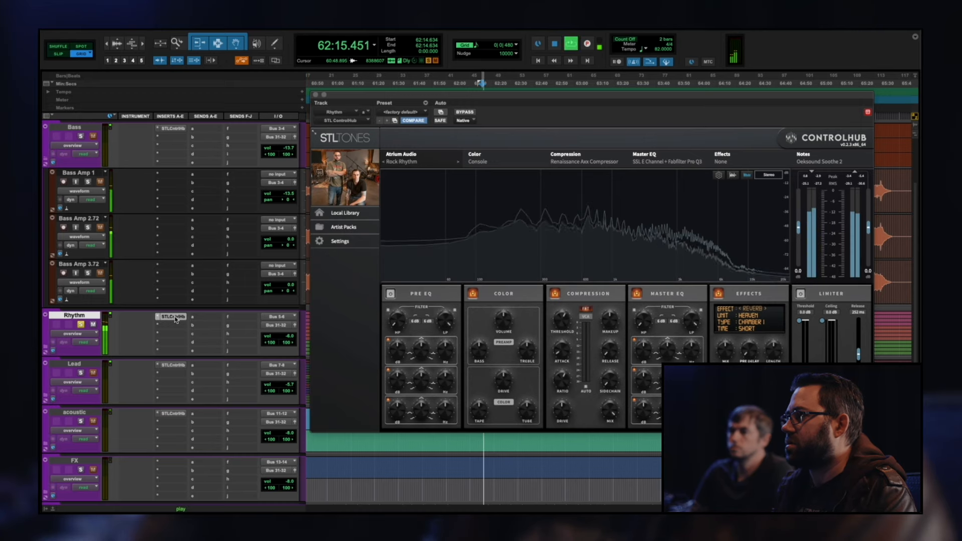
pyautogui.click(464, 112)
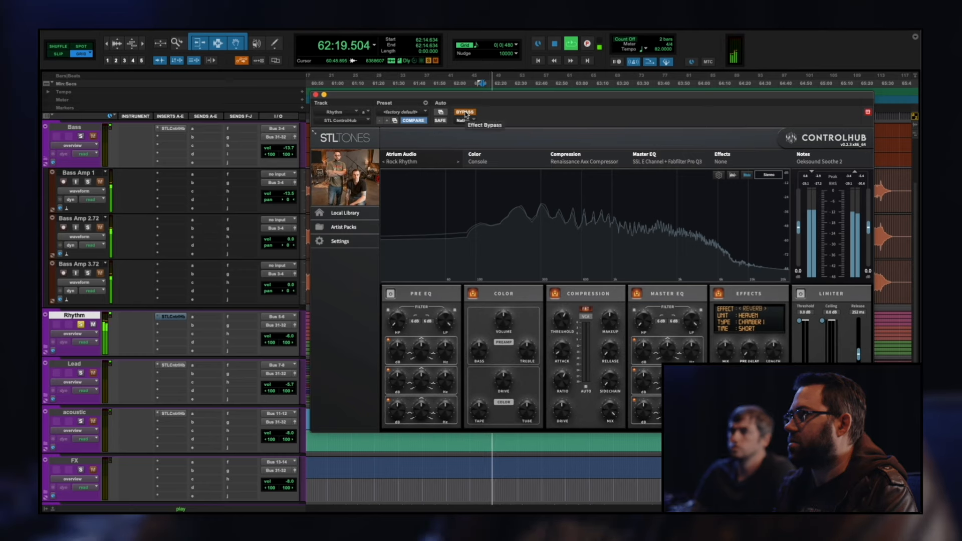
pyautogui.click(465, 112)
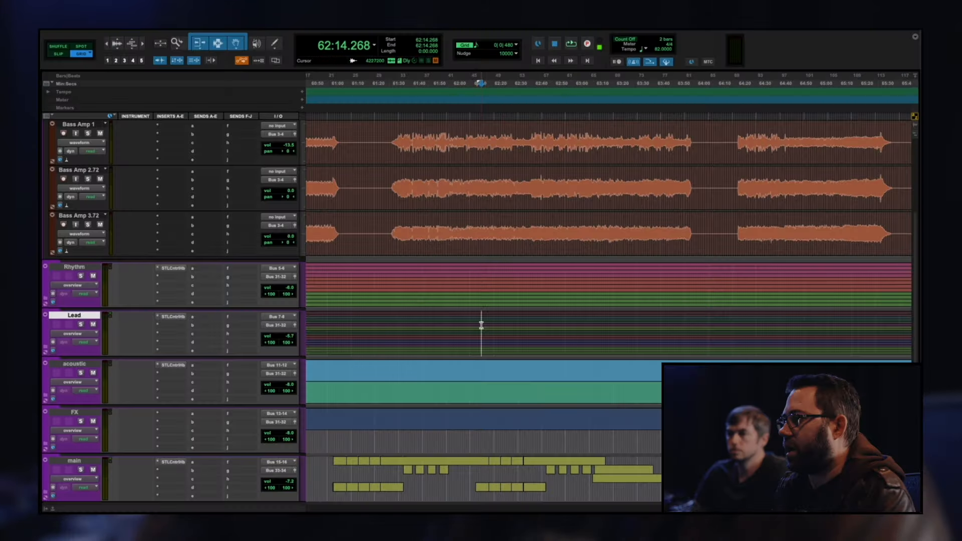
# Expand the Lead folder and examine where its guitar tracks contain audio across the whole song
pyautogui.click(45, 347)
pyautogui.press('r')
pyautogui.hscroll(2, 718, 409)
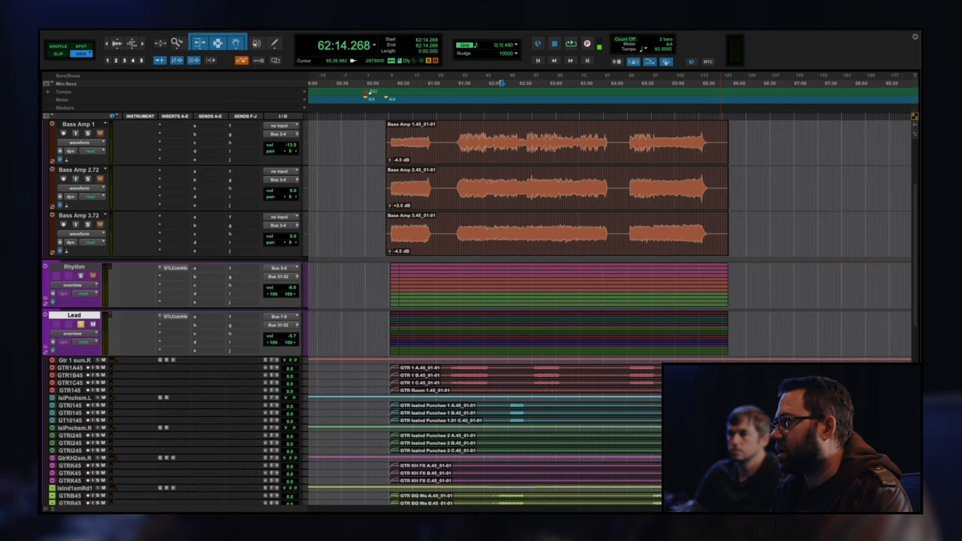
pyautogui.scroll(-5, 718, 409)
pyautogui.scroll(3, 554, 399)
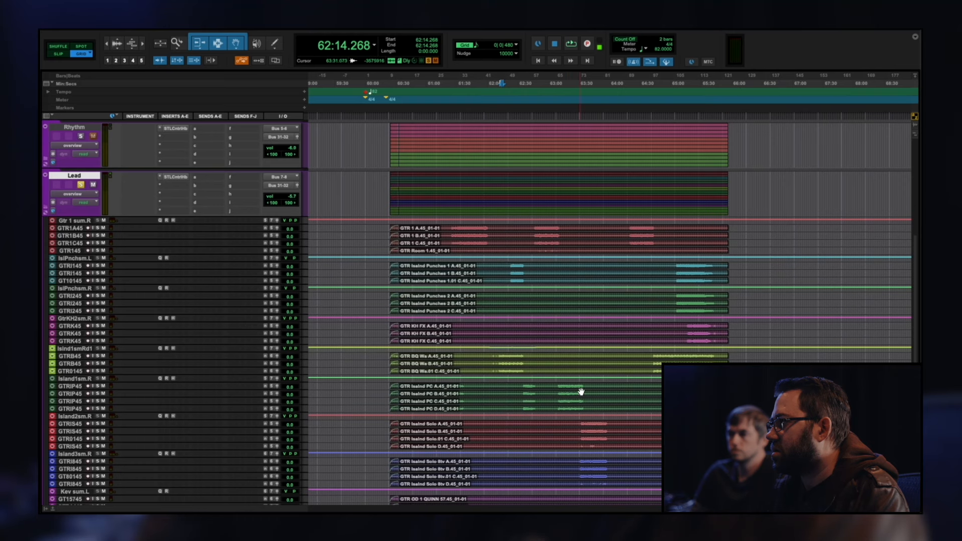
# Place the playback start at 63:38.048 on the first Island PC guitar track and play the soloed Lead bus
pyautogui.click(583, 389)
pyautogui.click(586, 386)
pyautogui.press('space')
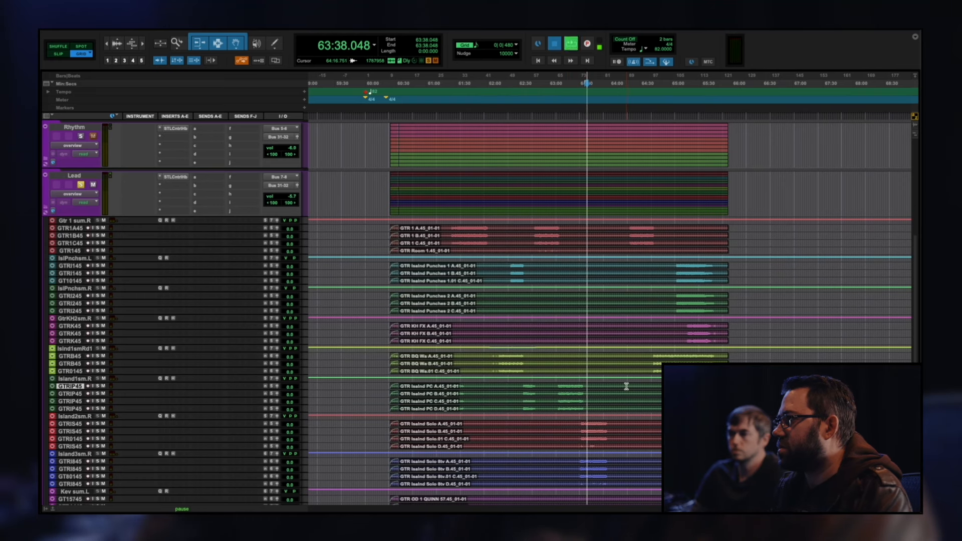
pyautogui.scroll(1, 626, 387)
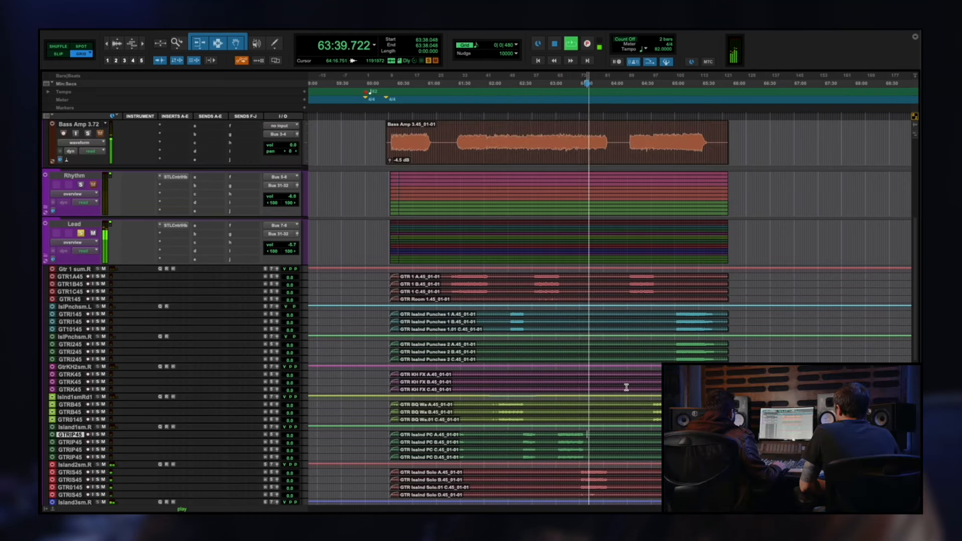
pyautogui.scroll(-3, 626, 387)
pyautogui.scroll(2, 626, 387)
pyautogui.scroll(2, 626, 387)
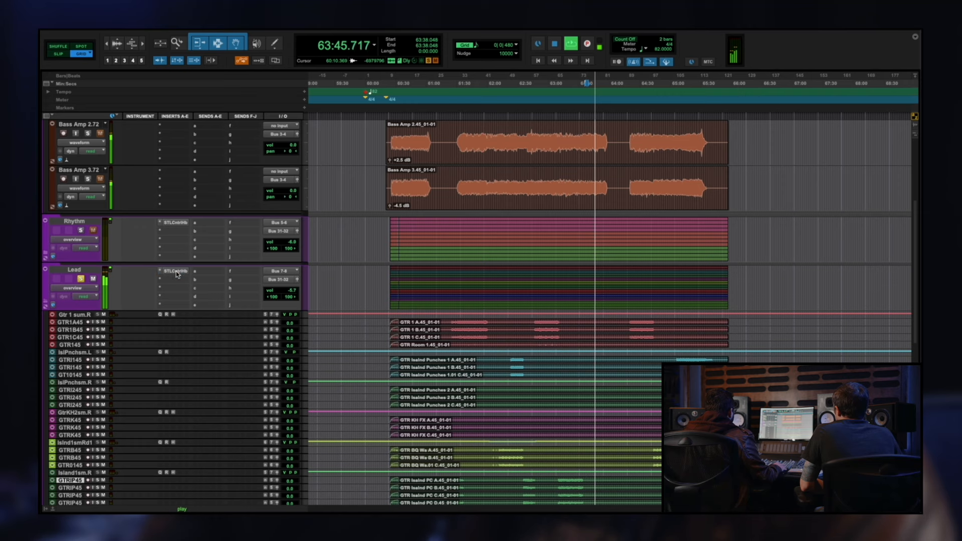
# Open ControlHub on the Lead bus, set the first Master EQ band to 11010 Hz and 1.2 dB during playback, and close the plug-in window
pyautogui.click(175, 271)
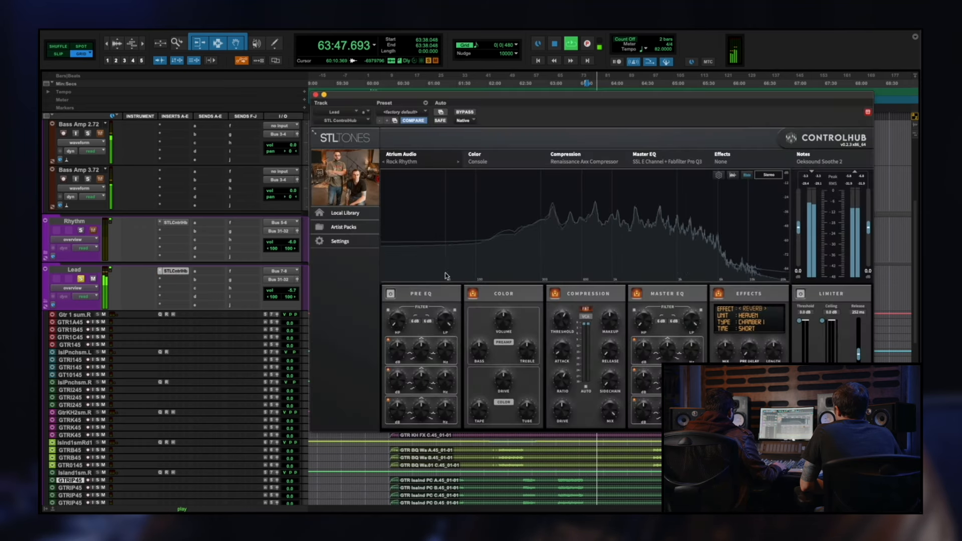
pyautogui.moveTo(698, 354); pyautogui.dragTo(703, 337)
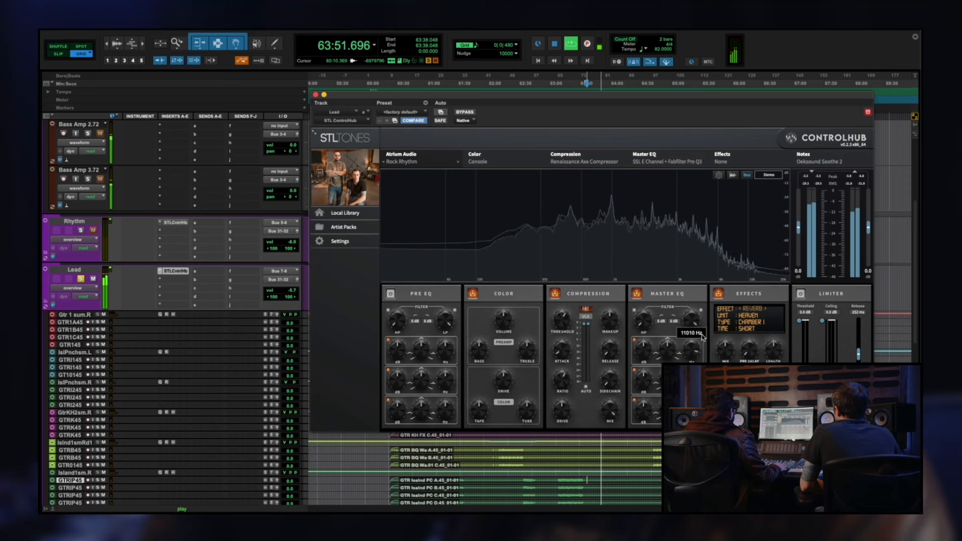
pyautogui.moveTo(645, 352); pyautogui.dragTo(645, 352)
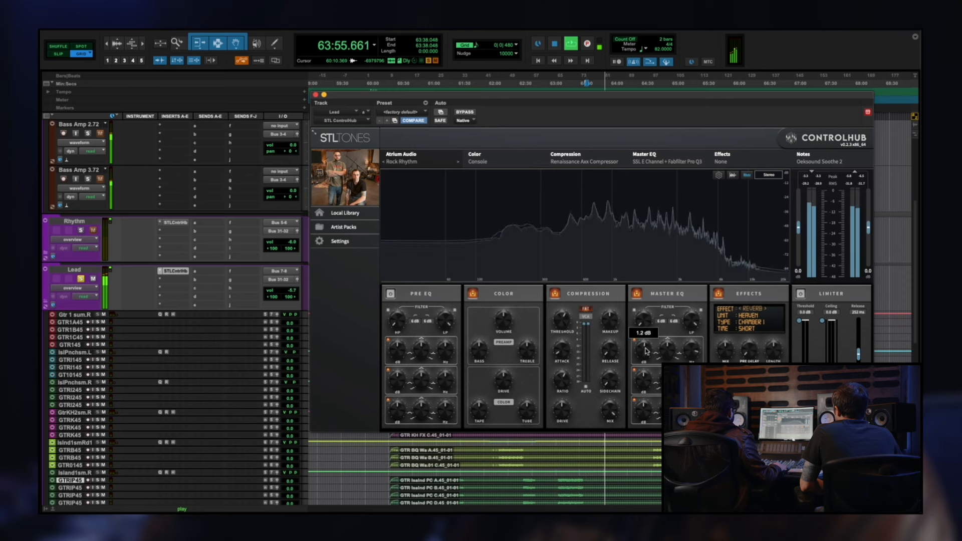
pyautogui.press('space')
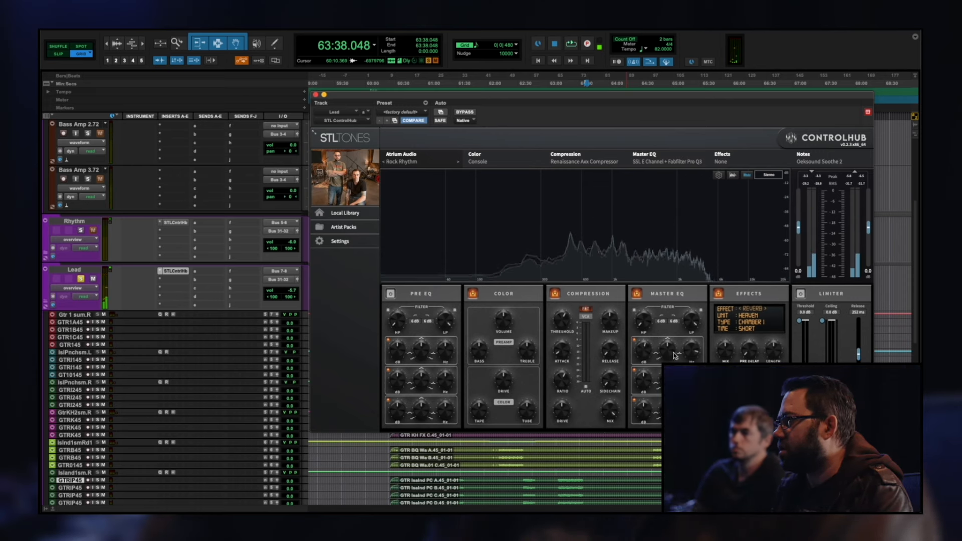
pyautogui.click(175, 272)
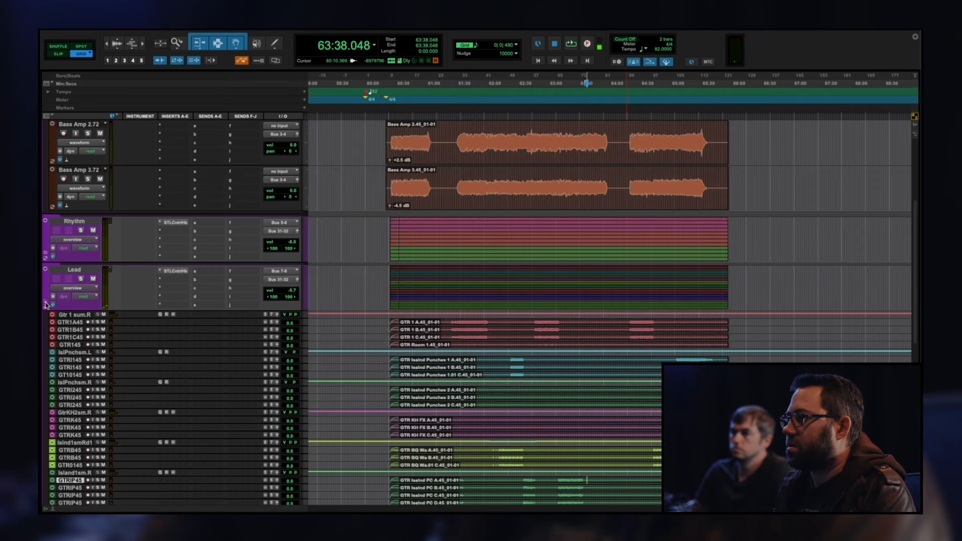
# Collapse the Lead folder and compare ControlHub bypassed and active on the soloed Rhythm and Lead buses during playback
pyautogui.click(46, 305)
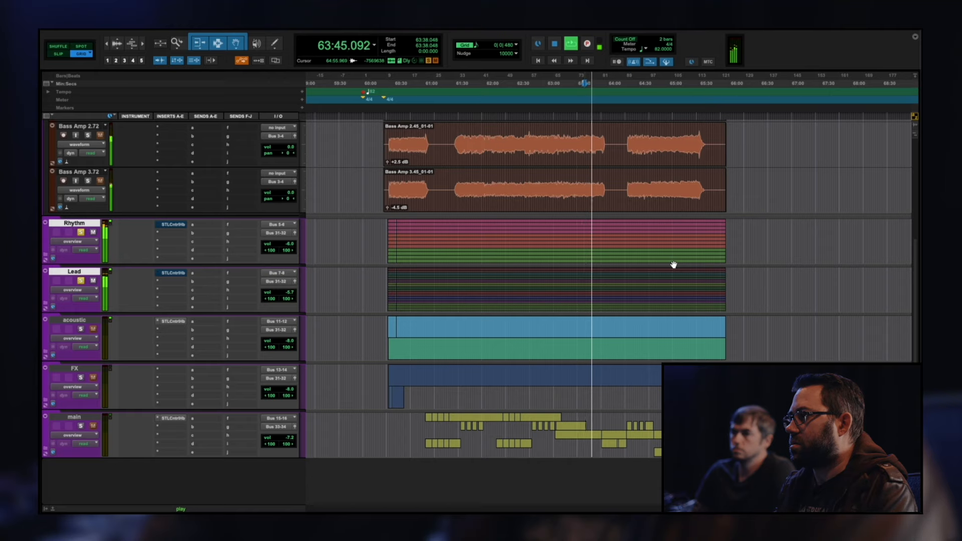
pyautogui.press('space')
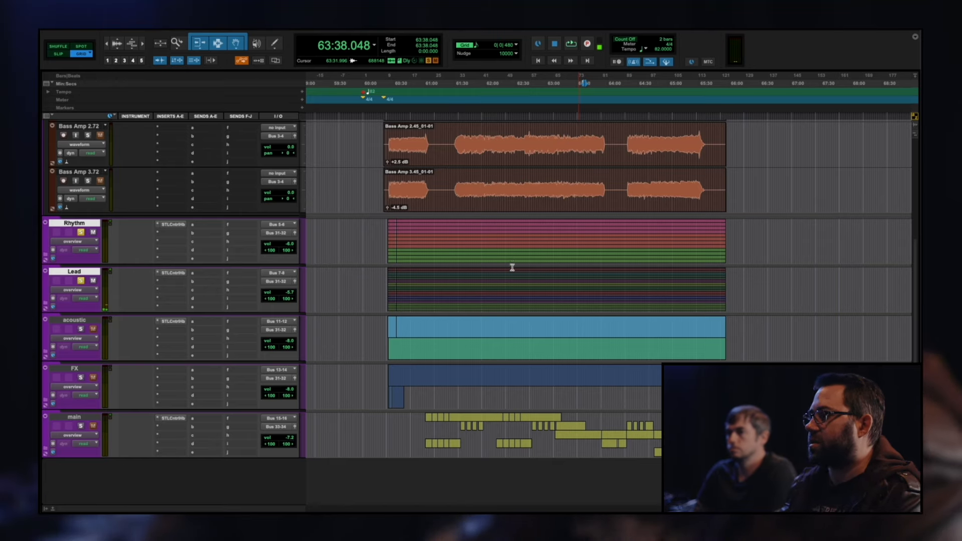
# Solo the acoustic bus, expand its folder and select 61:36.585 to 61:57.804 on the ac gtr and ac gtr room tracks
pyautogui.click(81, 329)
pyautogui.click(45, 352)
pyautogui.moveTo(460, 383); pyautogui.dragTo(483, 428)
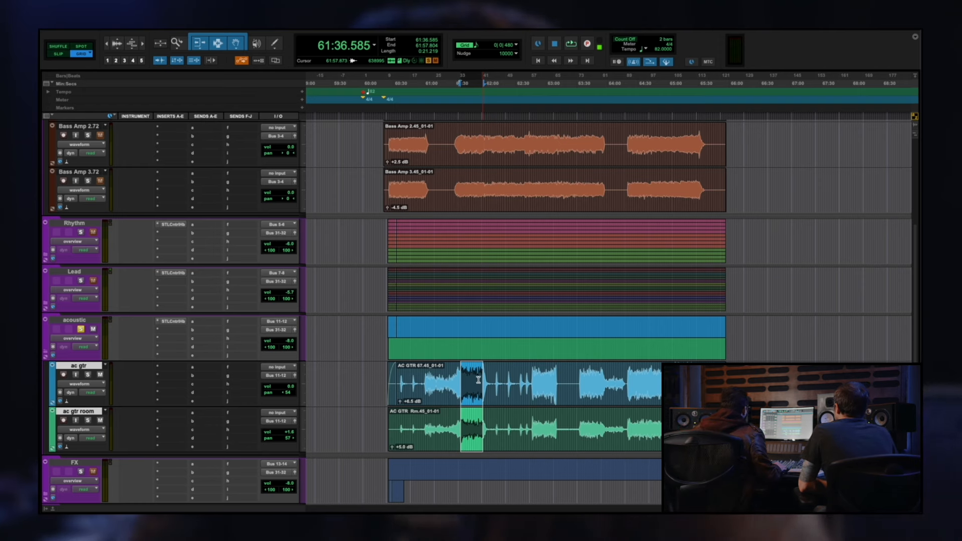
pyautogui.press('t')
pyautogui.press('t')
pyautogui.press('t')
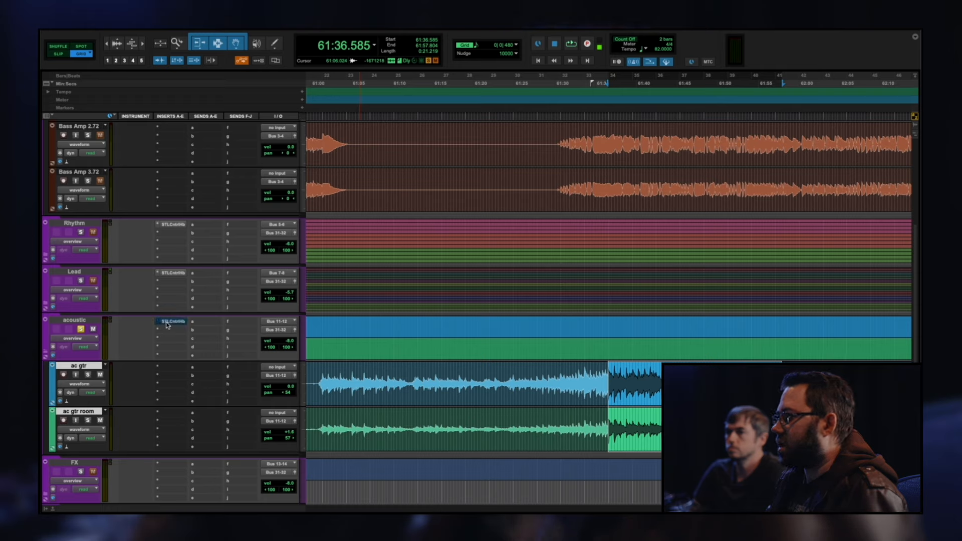
# Open ControlHub on the acoustic bus and compare its Acoustic preset bypassed and active during playback from 61:36.585
pyautogui.press('space')
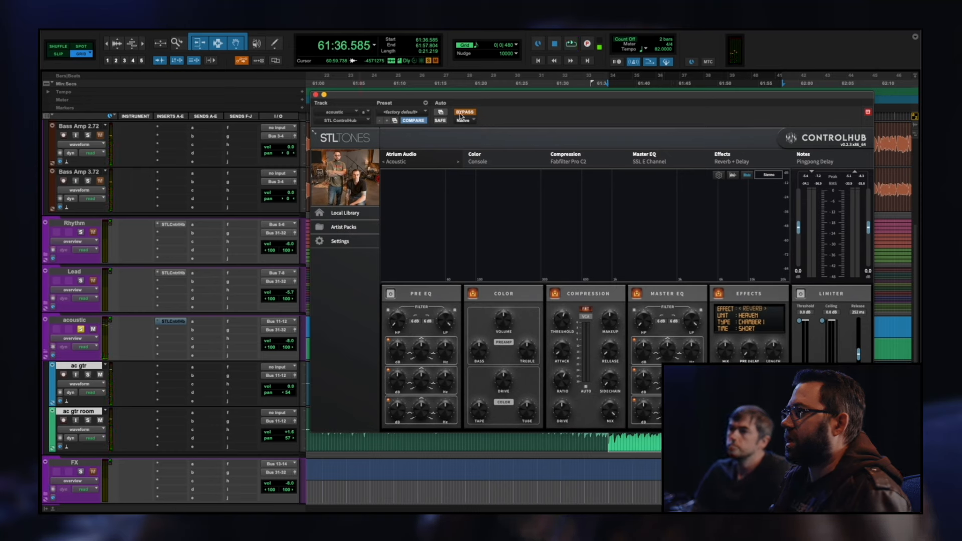
pyautogui.press('space')
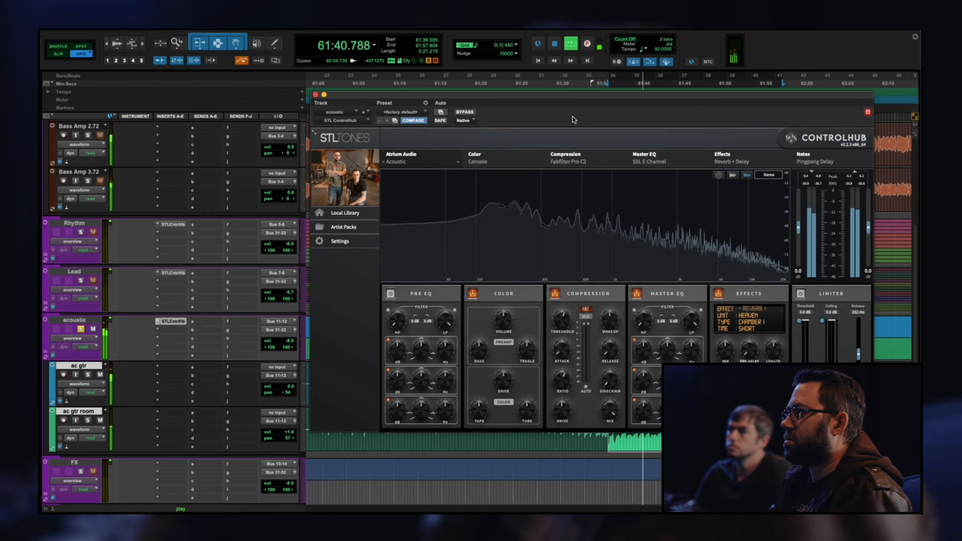
pyautogui.click(463, 112)
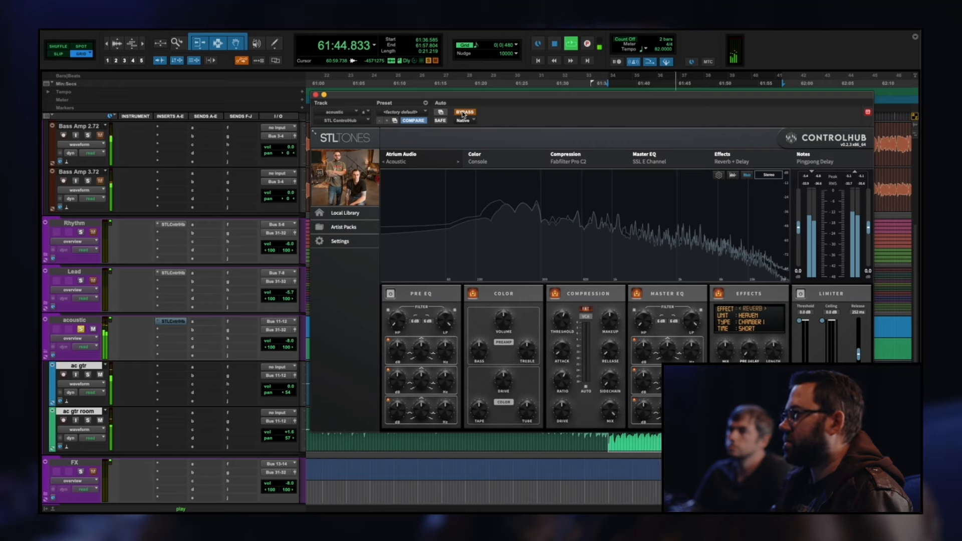
pyautogui.click(463, 113)
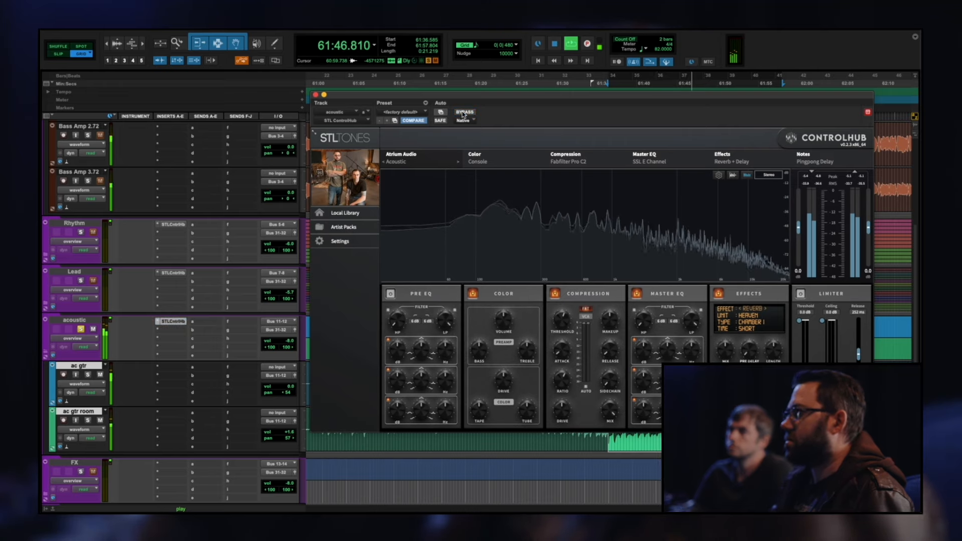
pyautogui.press('space')
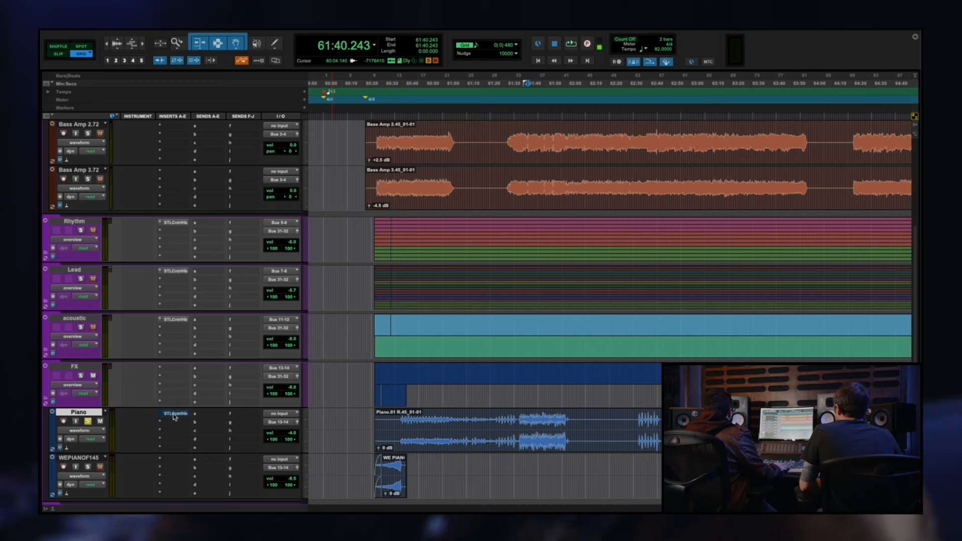
# Play the soloed Piano track from 61:40.243 with ControlHub bypassed and place the next playback start at 61:56.707
pyautogui.press('space')
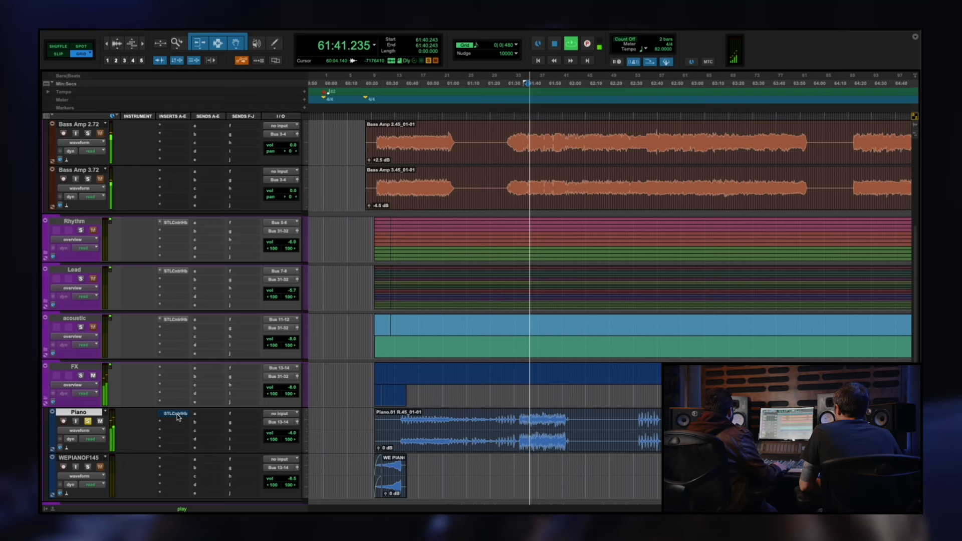
pyautogui.press('t')
pyautogui.press('t')
pyautogui.hscroll(3, 528, 416)
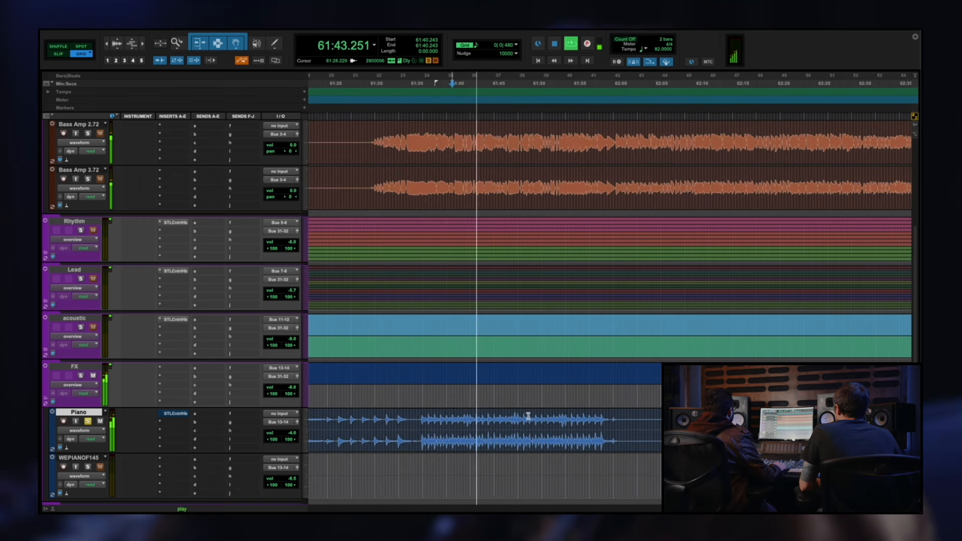
pyautogui.click(587, 420)
pyautogui.scroll(-3, 586, 419)
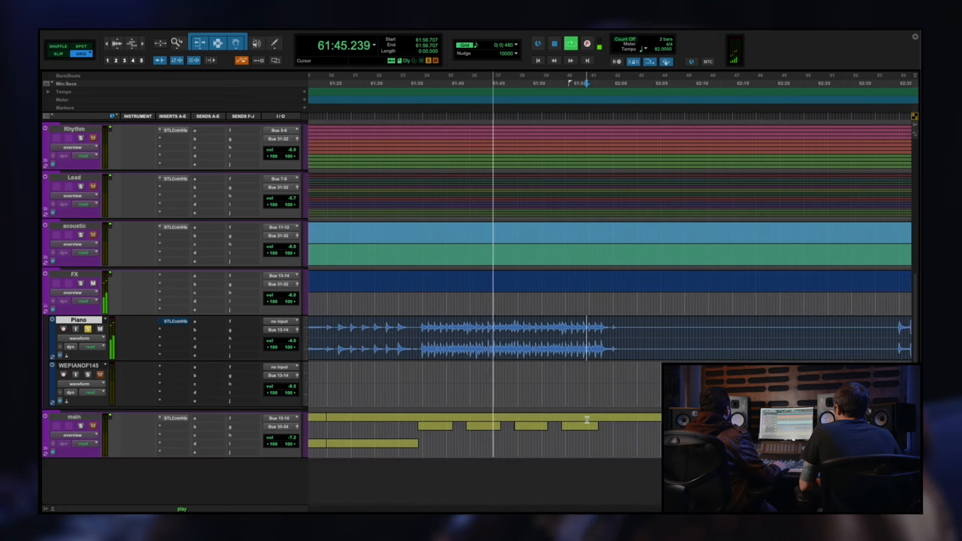
# Open ControlHub on the Piano track, audition its active Rock Piano preset during playback and close the plug-in window
pyautogui.click(177, 321)
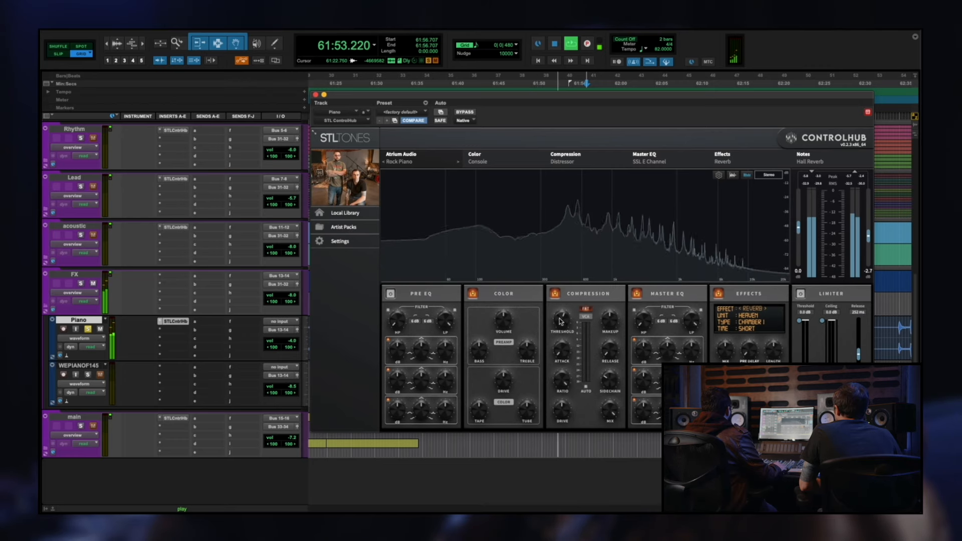
pyautogui.moveTo(565, 328)
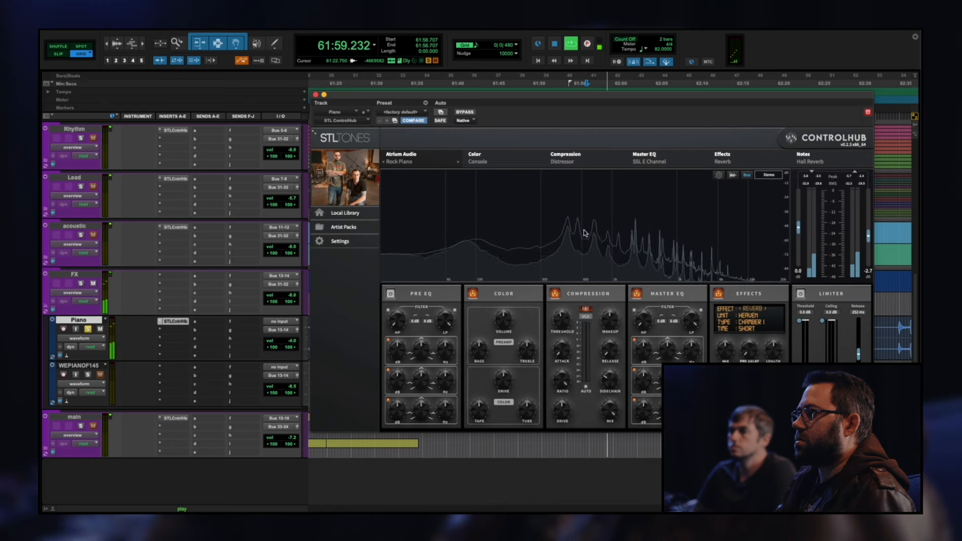
pyautogui.press('space')
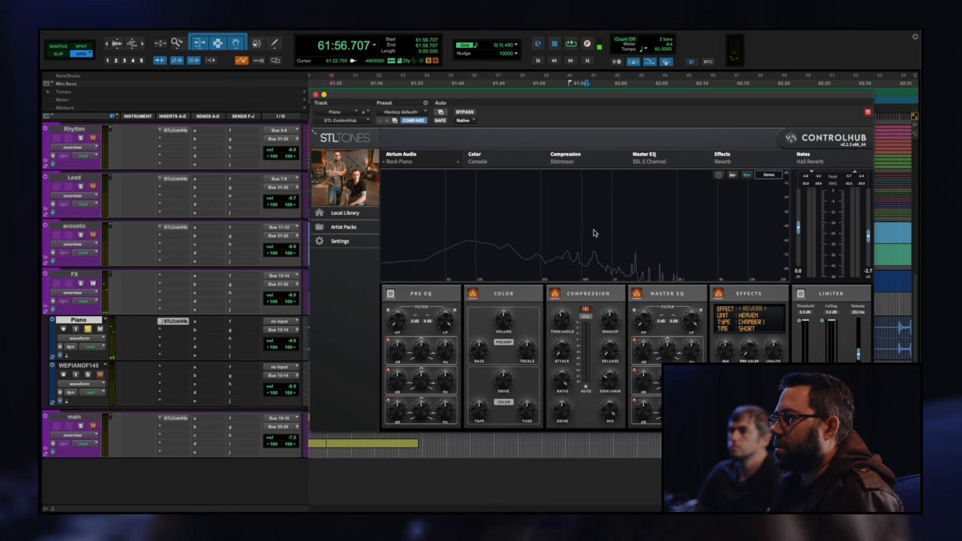
pyautogui.click(160, 324)
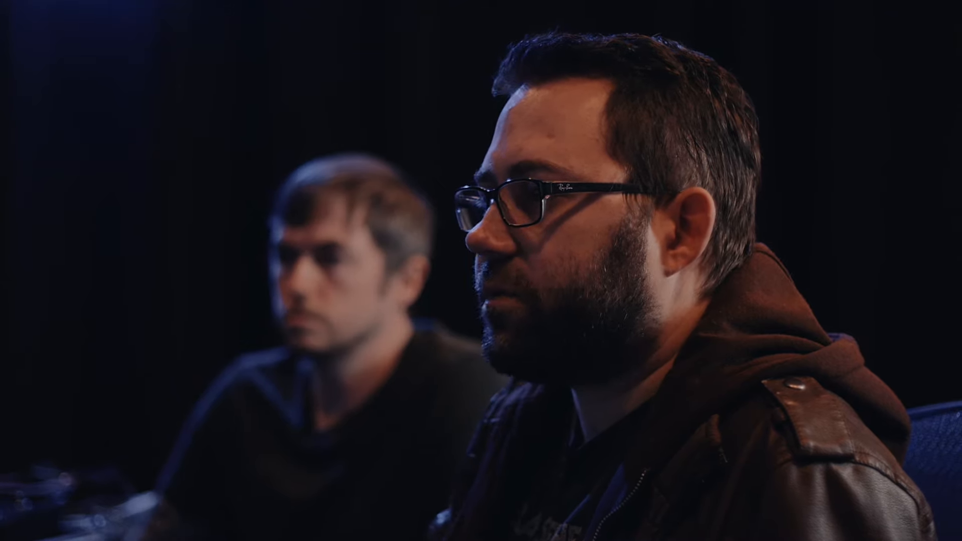
# Play the instrument mix with the main bus muted and select 61:35.487 to 61:57.439 on the Drums bus
pyautogui.press('space')
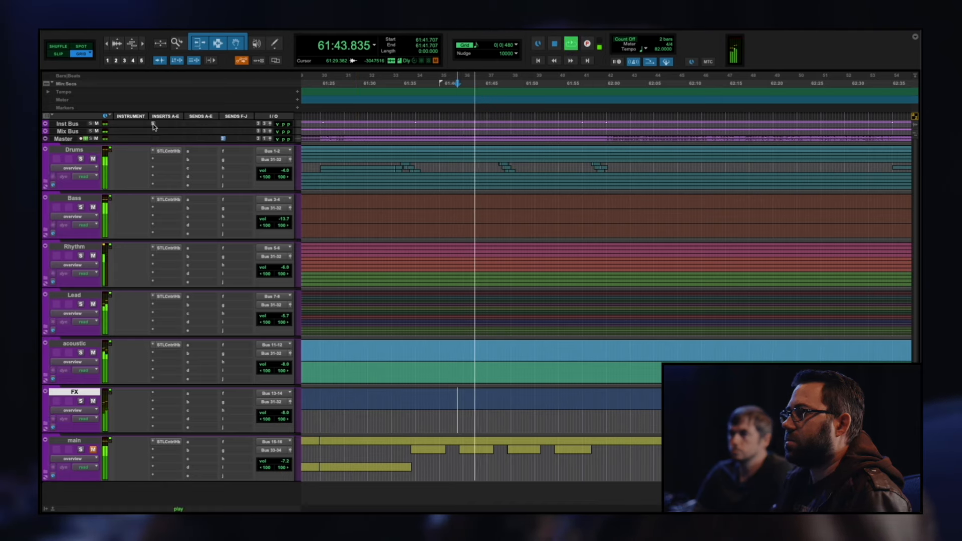
pyautogui.click(512, 161)
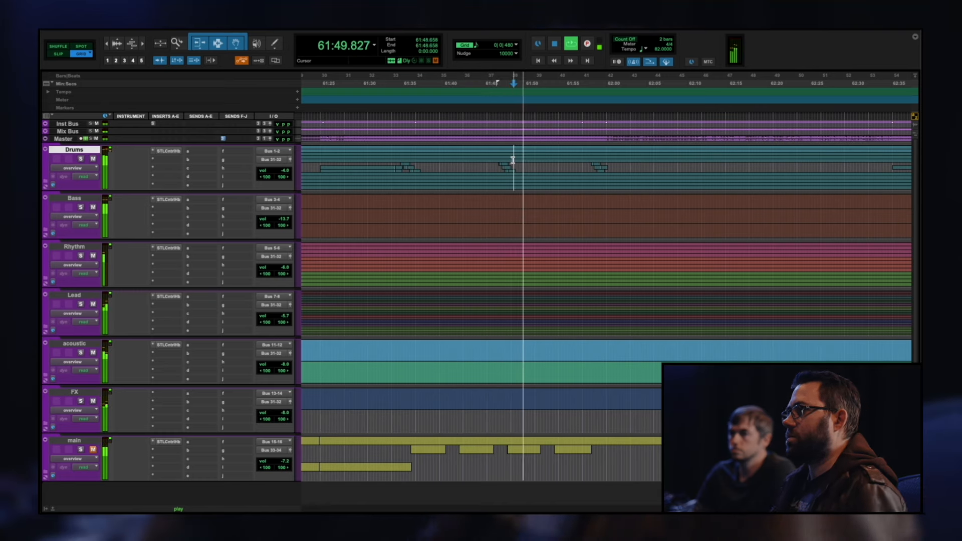
pyautogui.click(418, 161)
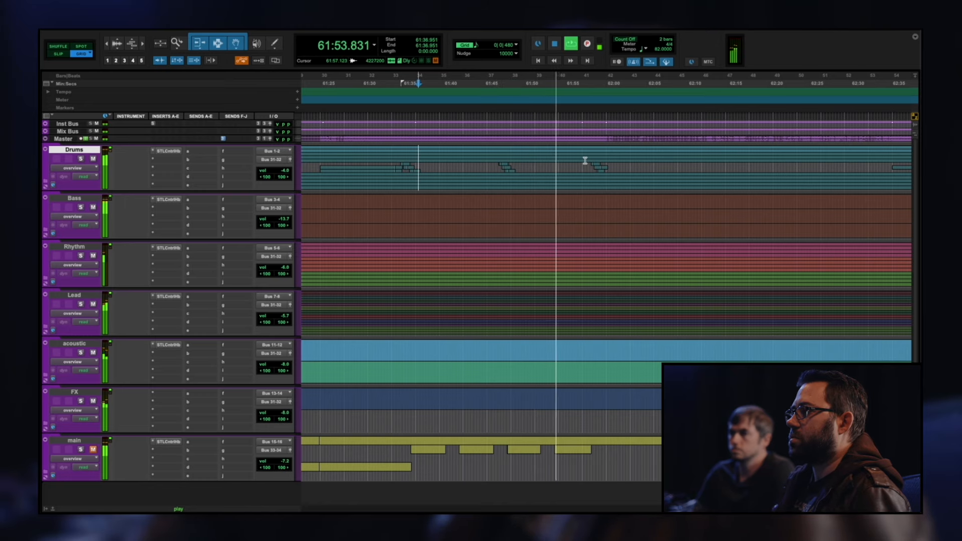
pyautogui.keyDown('shift'); pyautogui.click(586, 155); pyautogui.keyUp('shift')
pyautogui.keyDown('shift'); pyautogui.click(407, 158); pyautogui.keyUp('shift')
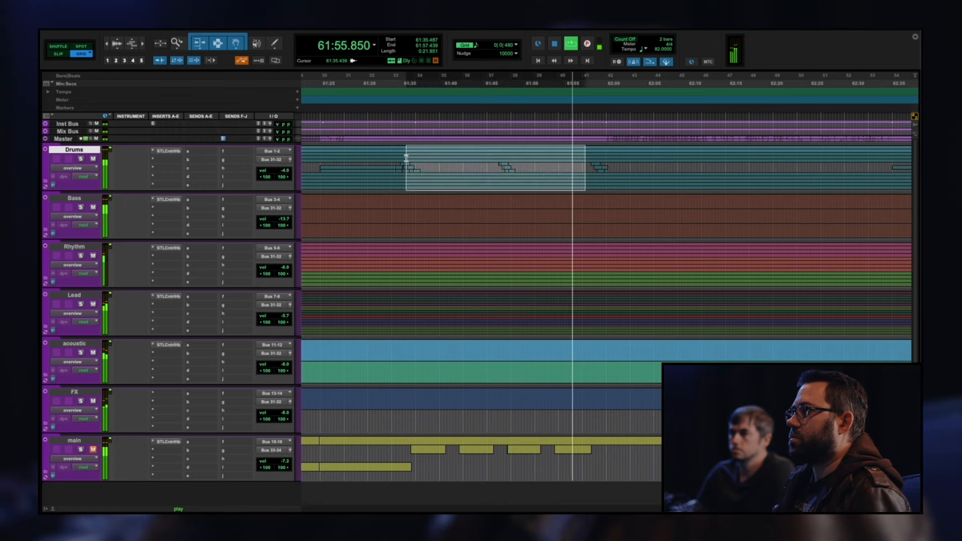
pyautogui.press('space')
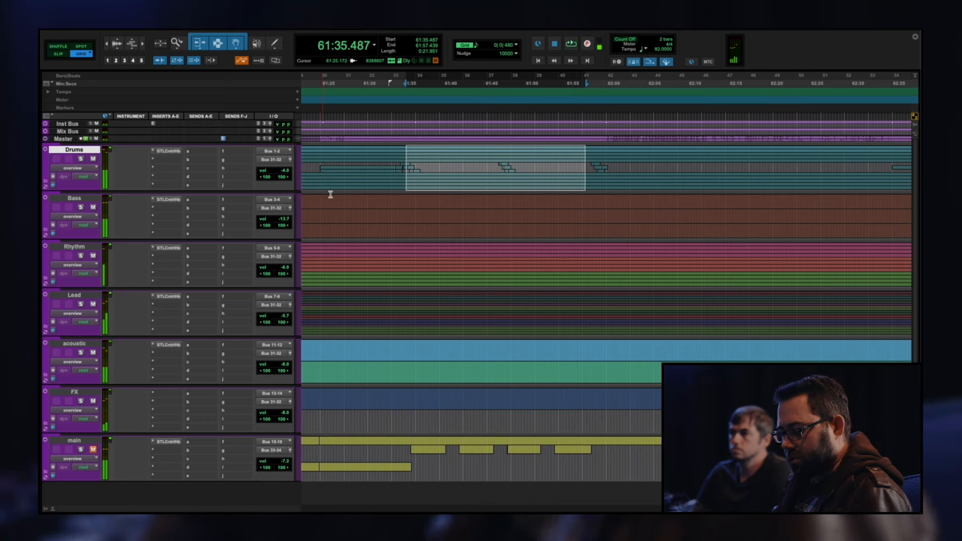
# Solo the Drums bus for playback from 61:35.487 and add the Bass bus to the solo while it plays
pyautogui.hotkey('shift', 's')
pyautogui.press('space')
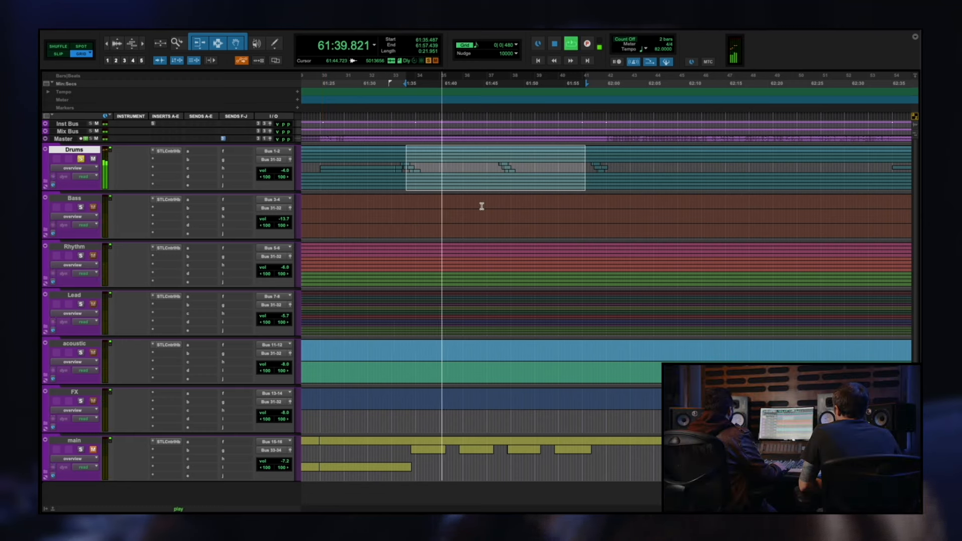
pyautogui.click(443, 205)
pyautogui.hotkey('shift', 's')
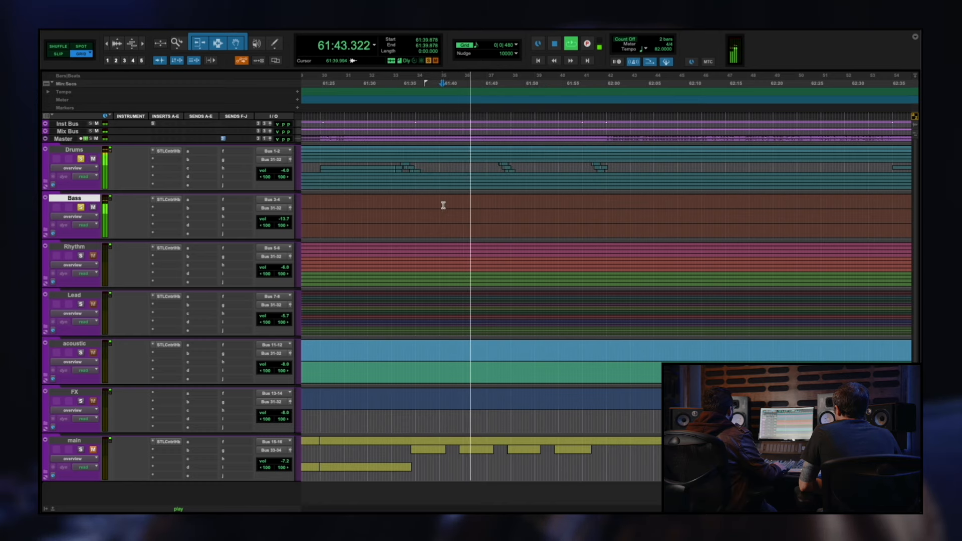
# Add the Rhythm bus and the Lead bus to the soloed buses one after the other during playback
pyautogui.click(458, 256)
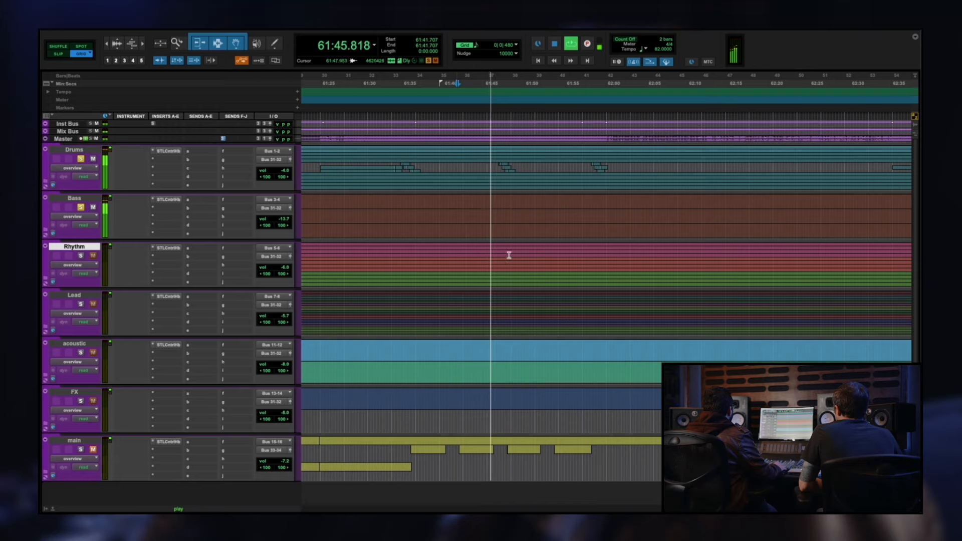
pyautogui.hotkey('shift', 's')
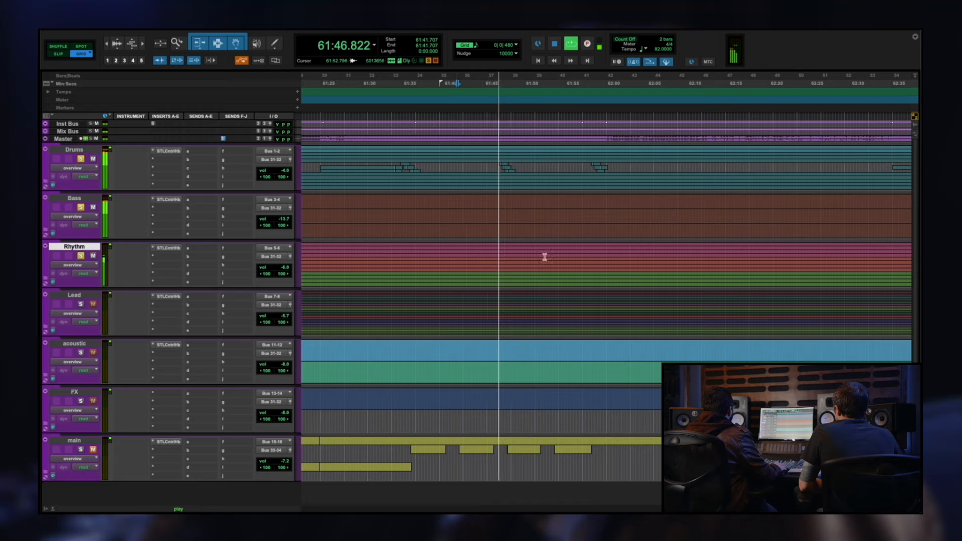
pyautogui.click(493, 309)
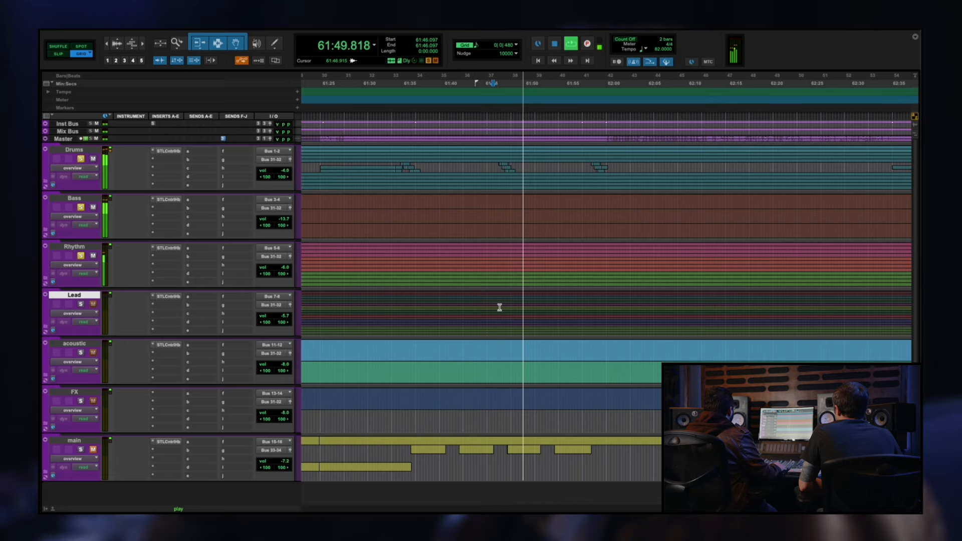
pyautogui.hotkey('shift', 's')
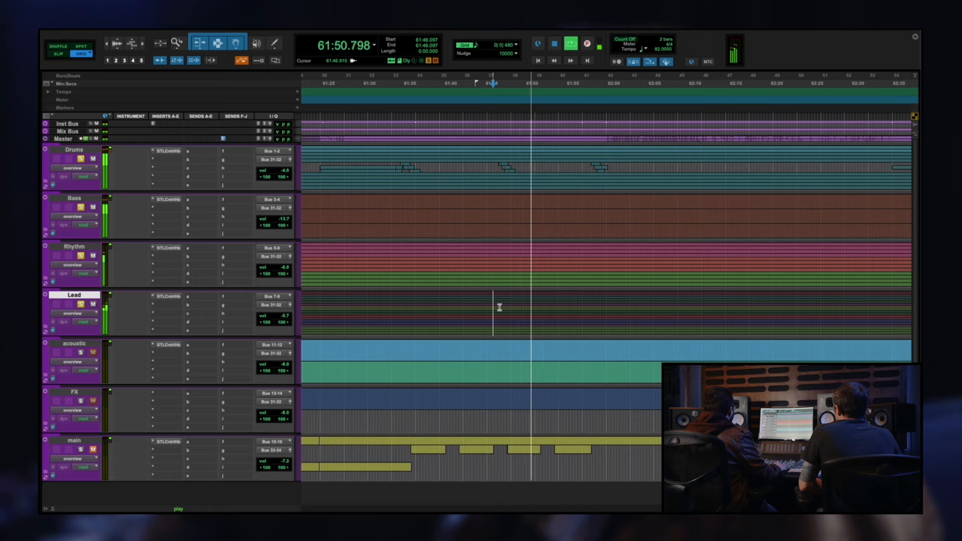
# Add the acoustic and FX buses to the soloed buses during playback, and clear all bus solos before stopping
pyautogui.click(516, 348)
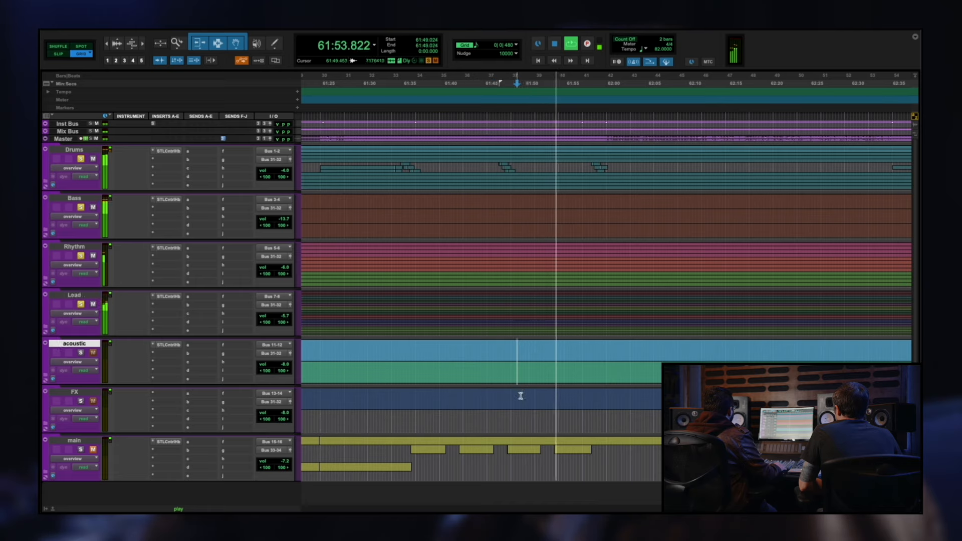
pyautogui.hotkey('shift', 's')
pyautogui.click(516, 403)
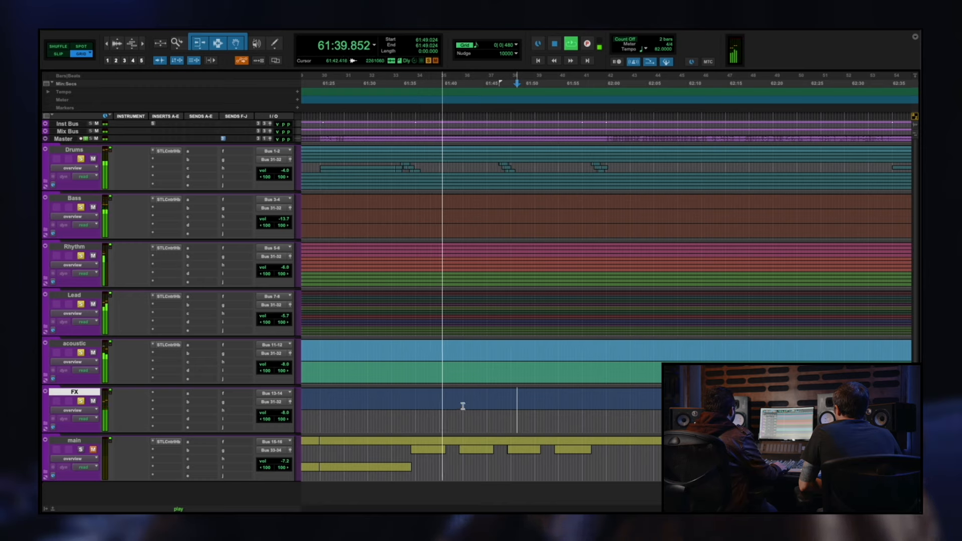
pyautogui.moveTo(462, 404); pyautogui.dragTo(509, 176)
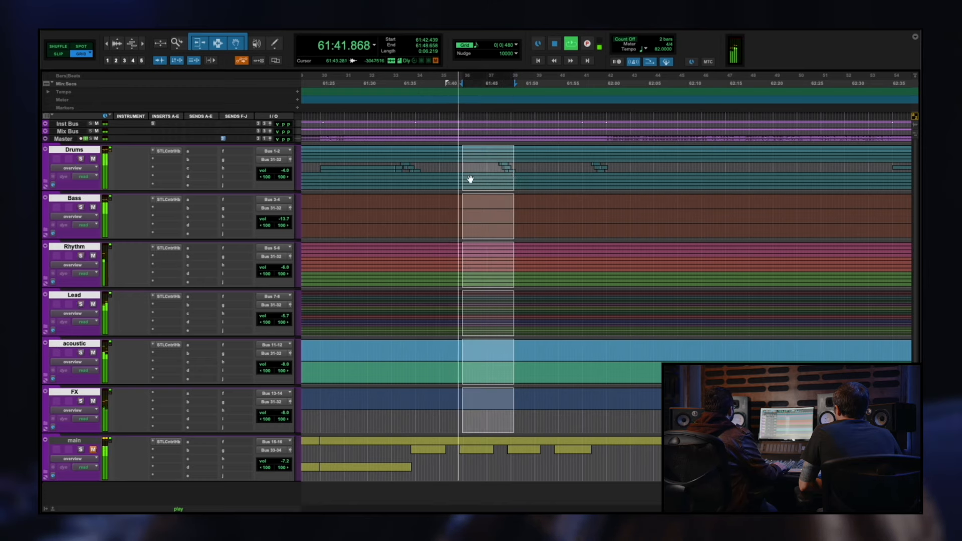
pyautogui.press('space')
# Place the cursor on the Inst Bus at 61:30.731 and enlarge that track's height
pyautogui.click(367, 126)
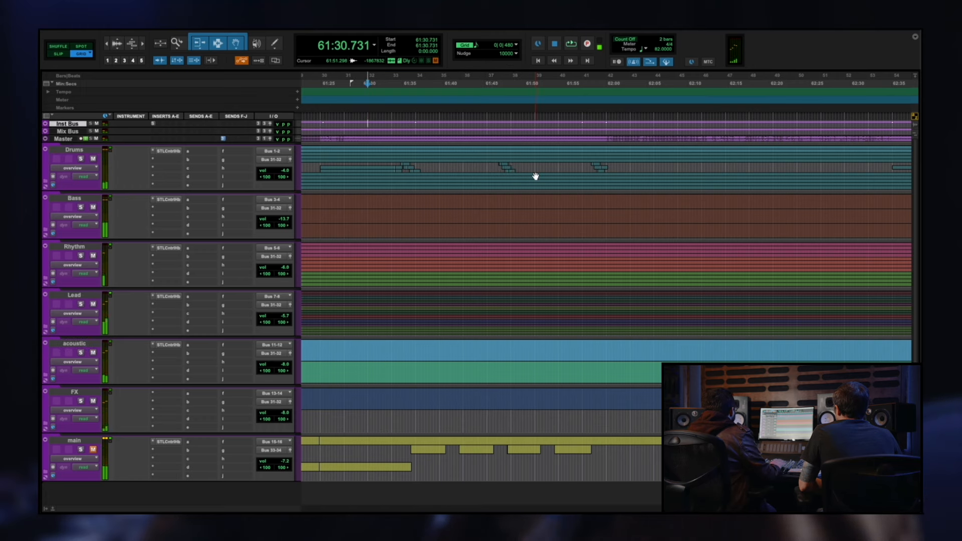
pyautogui.hotkey('ctrl', 'Up')
pyautogui.hotkey('ctrl', 'Up')
pyautogui.hotkey('ctrl', 'Up')
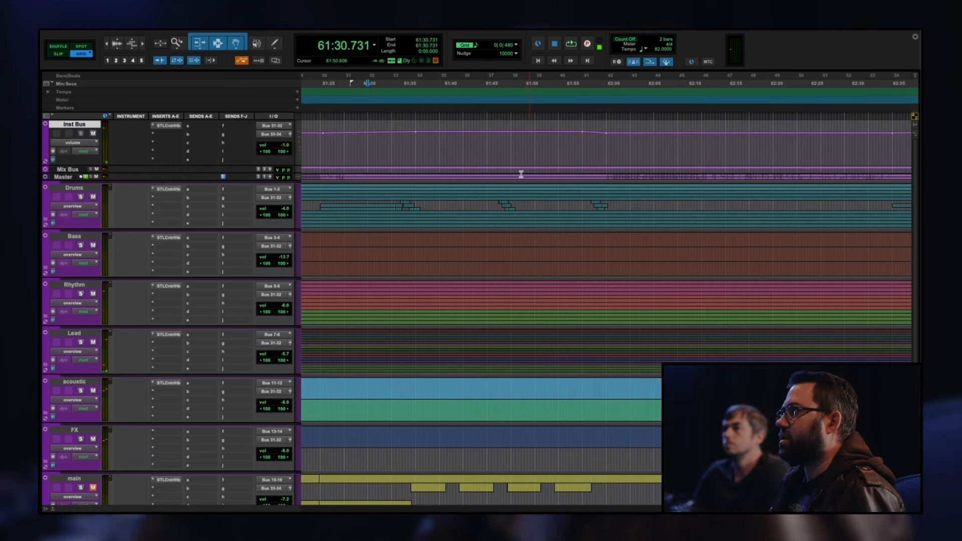
# Play the mix from 62:51.951 and compare the Inst Bus ControlHub preset Mix Bus Rock bypassed and active
pyautogui.press('r')
pyautogui.press('r')
pyautogui.press('r')
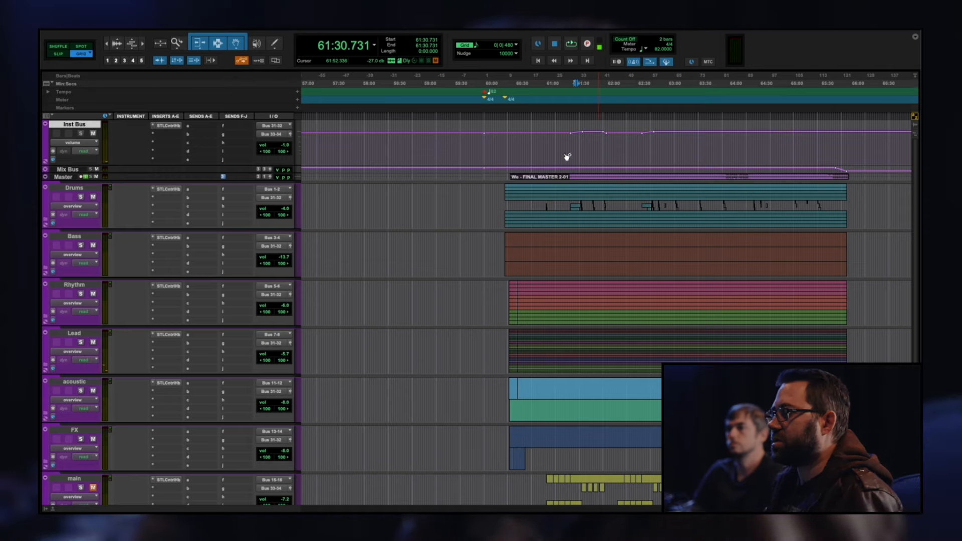
pyautogui.hscroll(3, 617, 206)
pyautogui.hscroll(2, 555, 220)
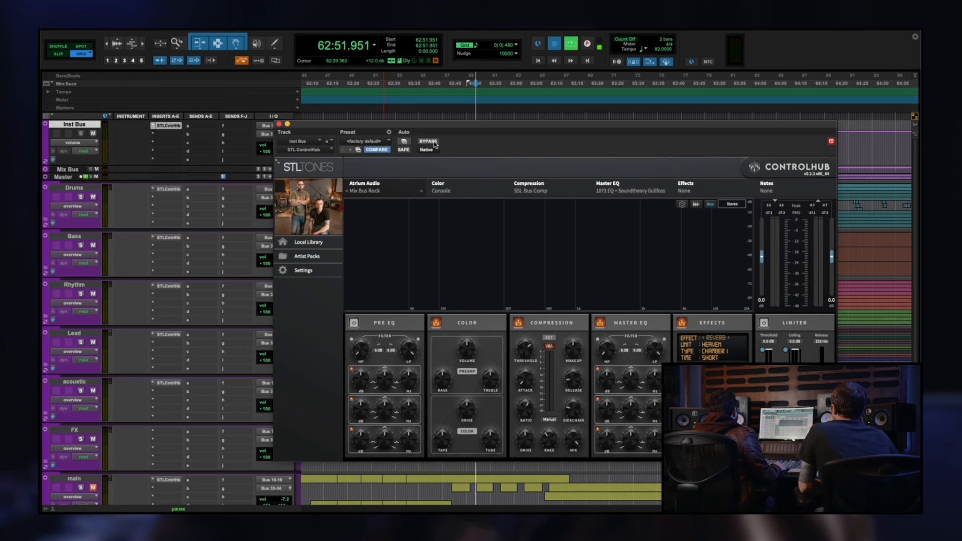
pyautogui.press('space')
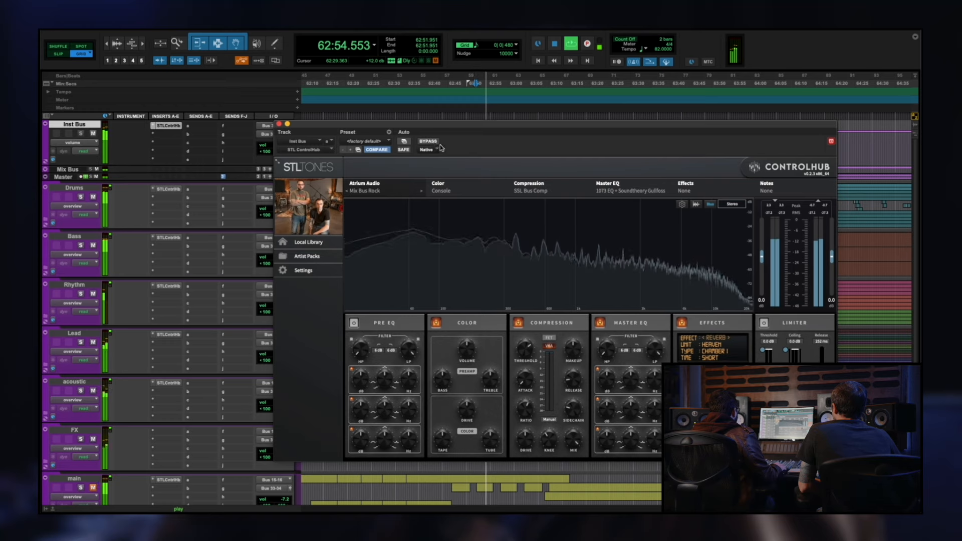
pyautogui.moveTo(526, 354)
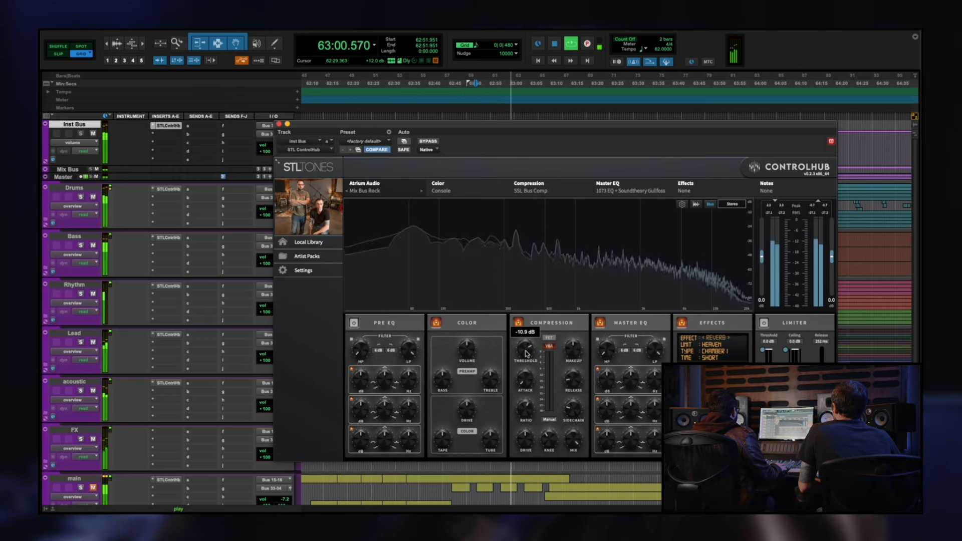
pyautogui.click(433, 143)
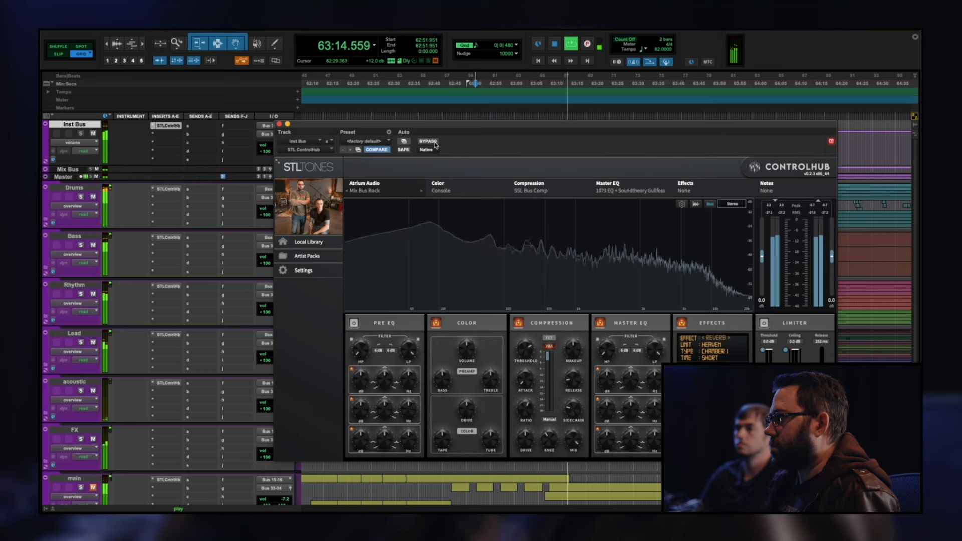
# Replay the mix from 62:51.951 with the Inst Bus ControlHub open and close the plug-in window
pyautogui.press('space')
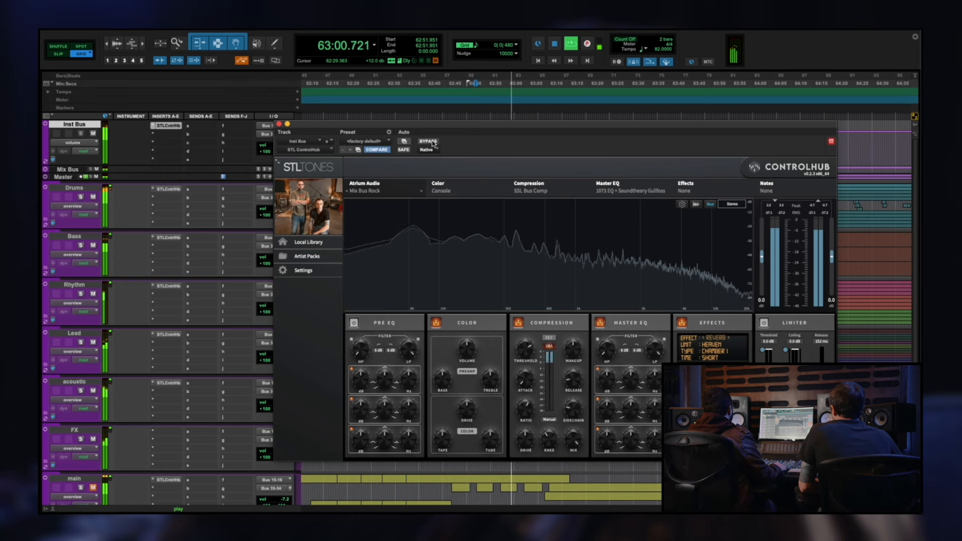
pyautogui.moveTo(532, 351)
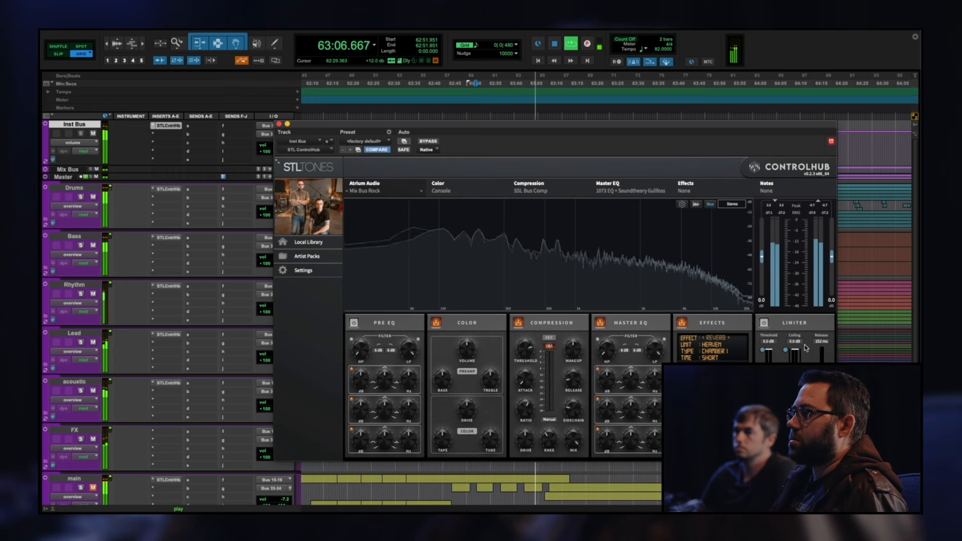
pyautogui.click(279, 125)
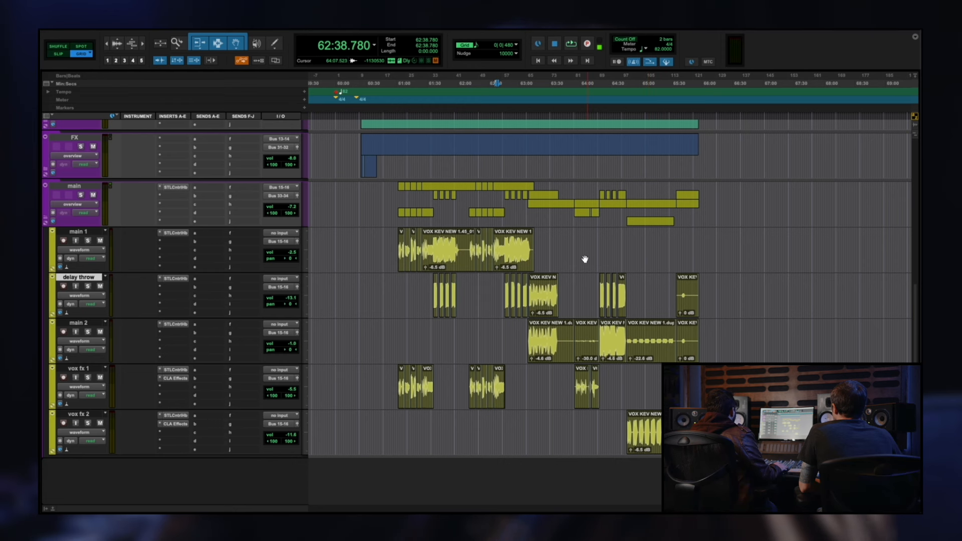
# Place the cursor on the delay throw track at 62:15.365 and examine the surrounding vocal clips
pyautogui.click(474, 284)
pyautogui.press('t')
pyautogui.press('t')
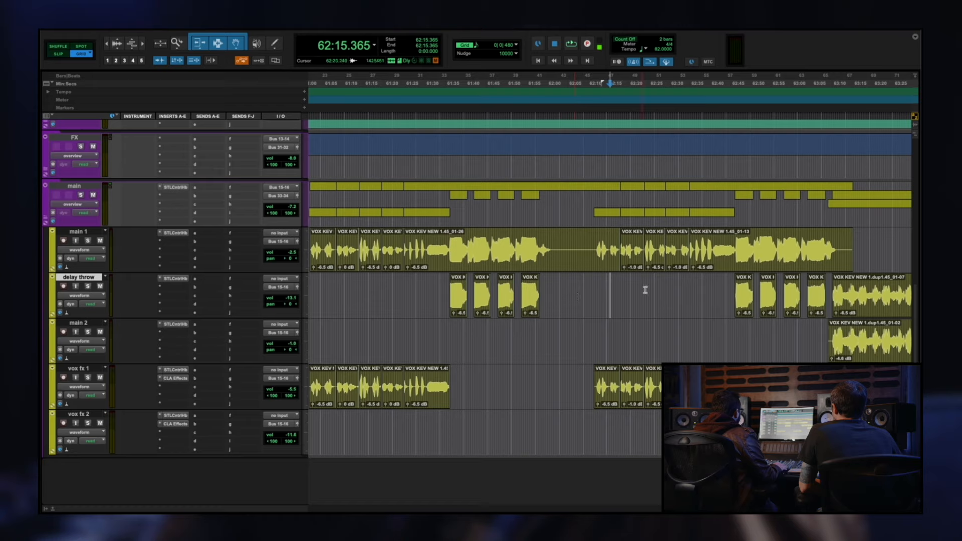
pyautogui.hscroll(2, 631, 293)
pyautogui.hscroll(2, 618, 296)
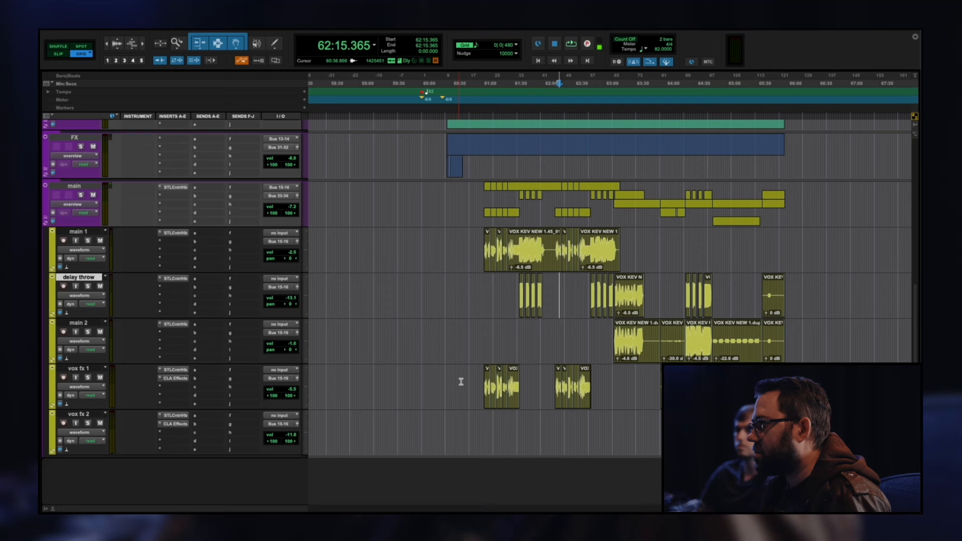
# Select vox fx 1 from 60:39.146 to 63:22.317 and view the track's CLA Effects plug-in before closing it
pyautogui.moveTo(460, 382); pyautogui.dragTo(638, 407)
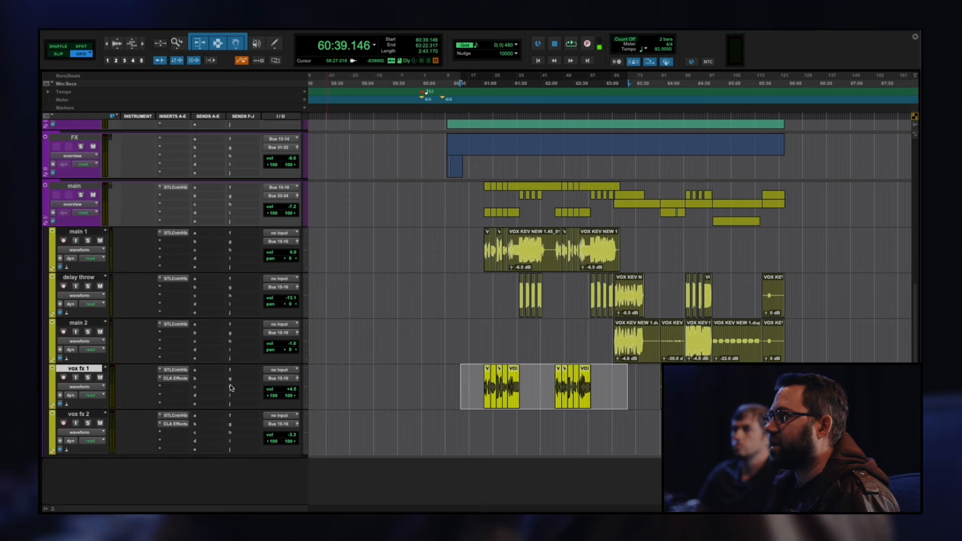
pyautogui.click(174, 378)
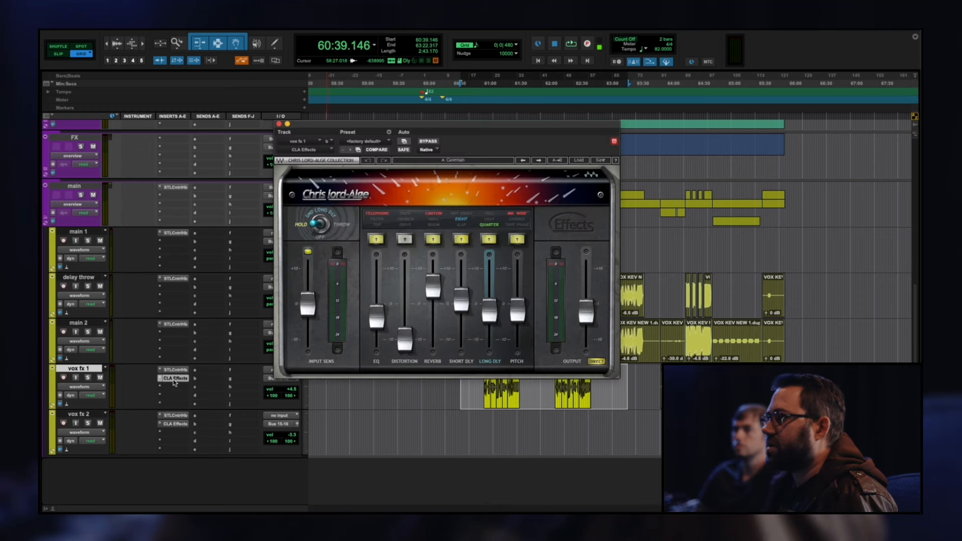
pyautogui.click(175, 380)
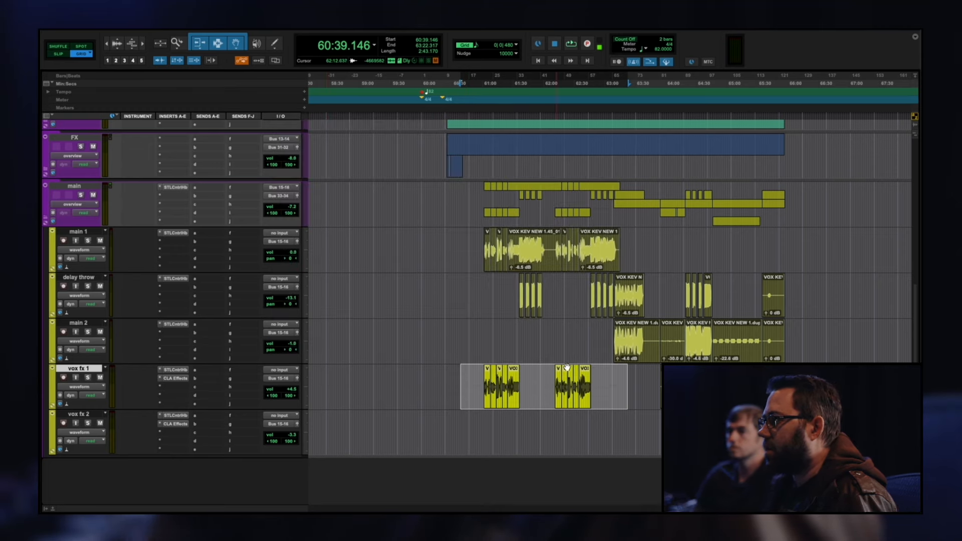
# Place the cursor on the main 2 track at 62:26.341 and examine how the vocal clips are arranged
pyautogui.click(569, 331)
pyautogui.press('super+bracketright')
pyautogui.press('super+bracketright')
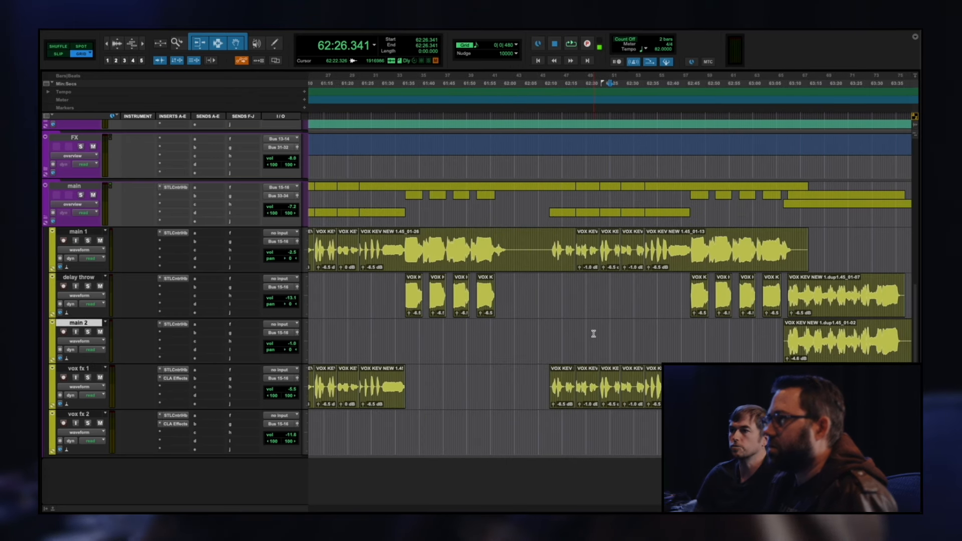
pyautogui.press('super+bracketleft')
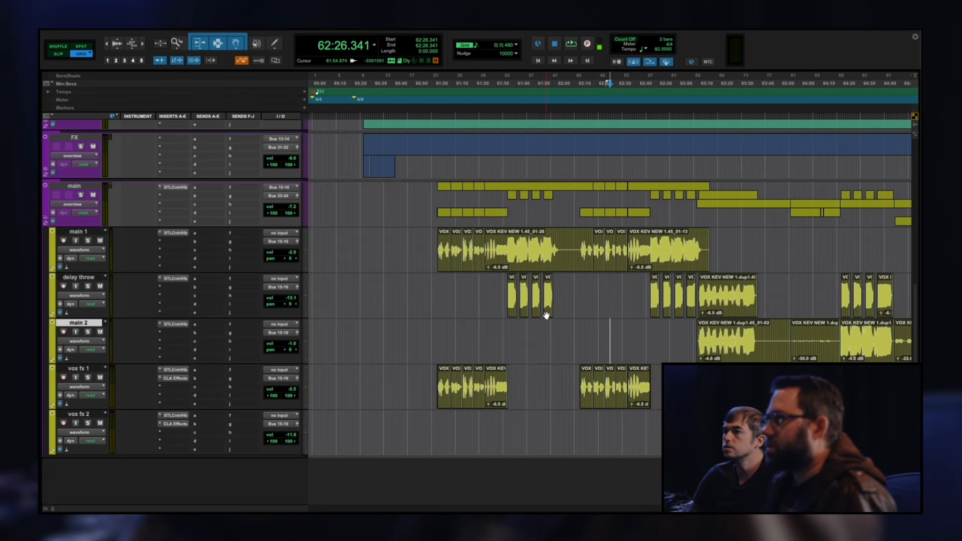
pyautogui.hscroll(5, 546, 315)
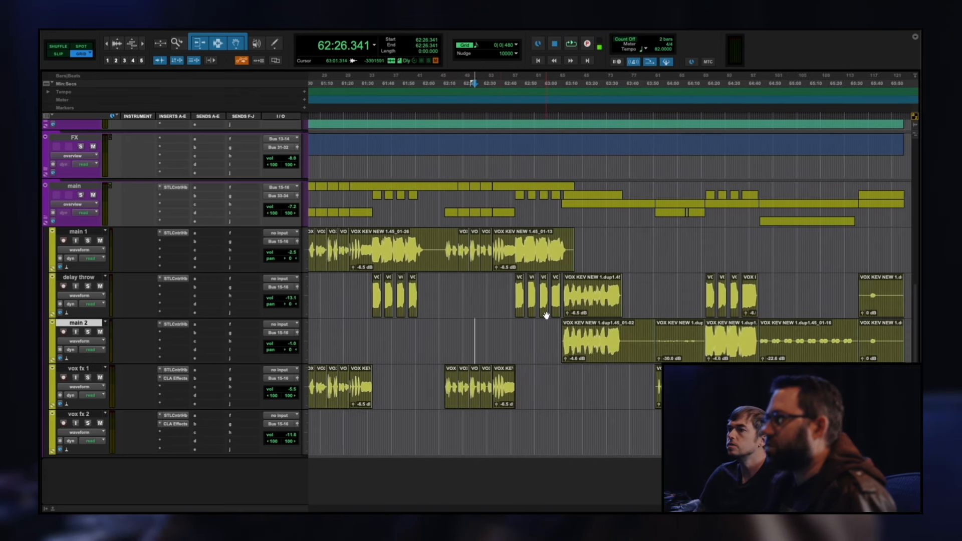
# Select the four clips on the delay throw track, covering the range from 61:35.121 to 62:02.195
pyautogui.click(367, 235)
pyautogui.click(434, 299)
pyautogui.press('super+bracketright')
pyautogui.press('super+bracketright')
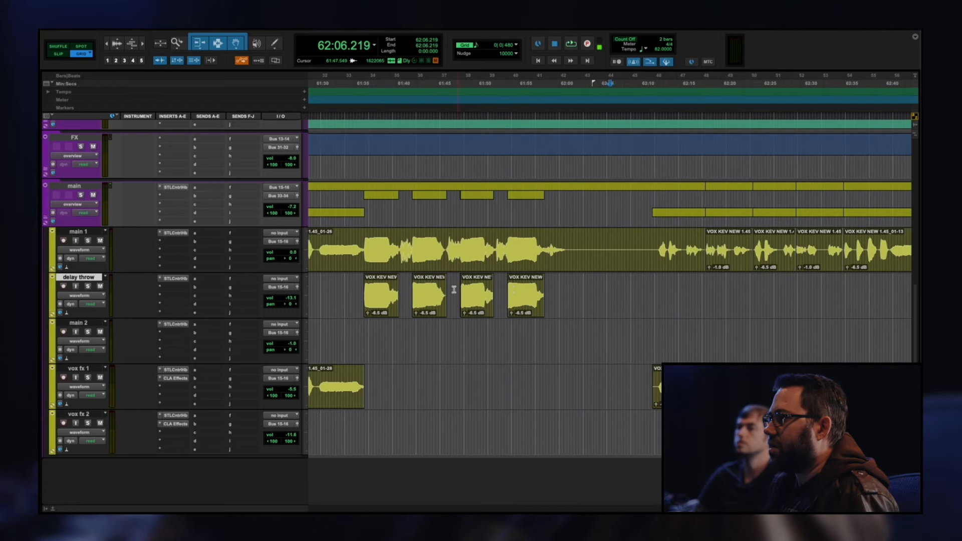
pyautogui.moveTo(372, 286); pyautogui.dragTo(564, 288)
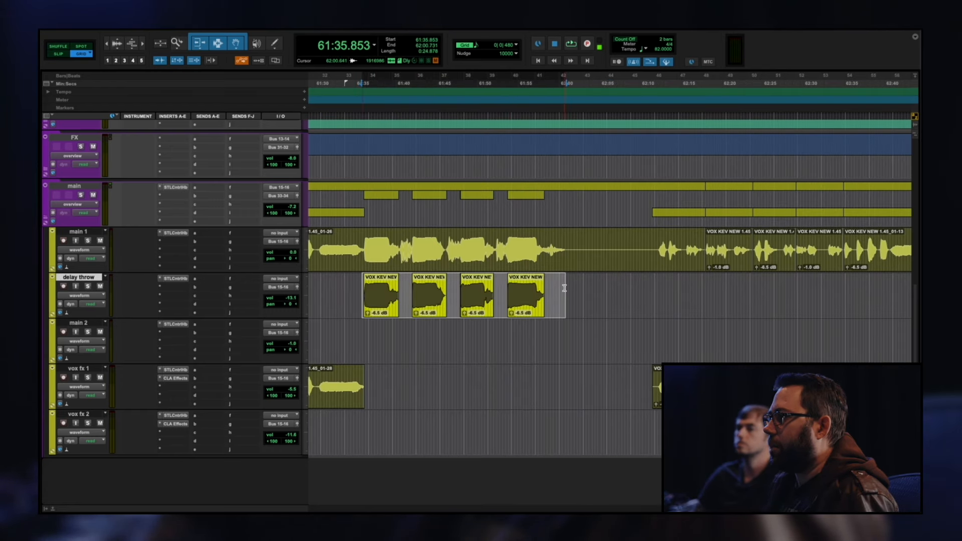
pyautogui.moveTo(553, 251); pyautogui.dragTo(578, 291)
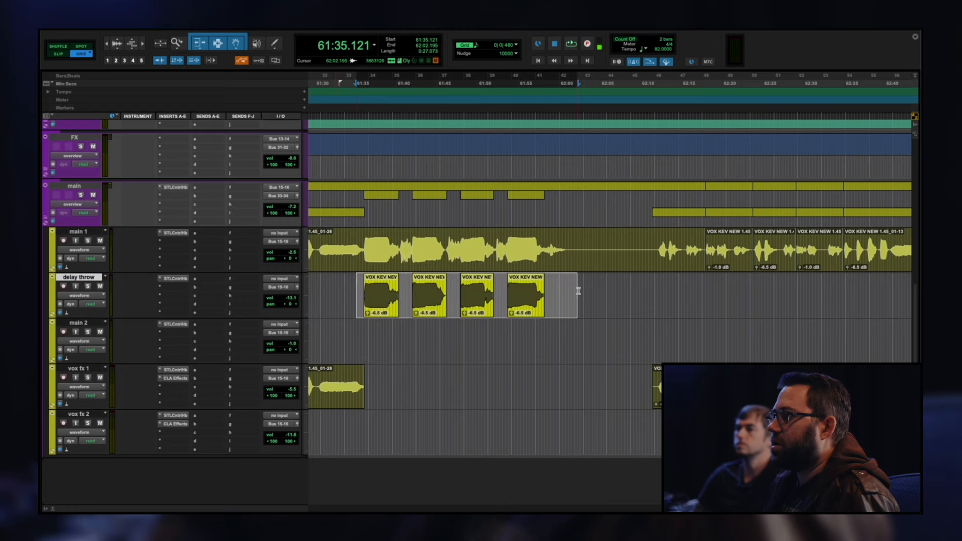
# View the delay throw track's ControlHub, close it, and reselect the four throw clips from 61:33.658 to 62:08.048
pyautogui.click(174, 279)
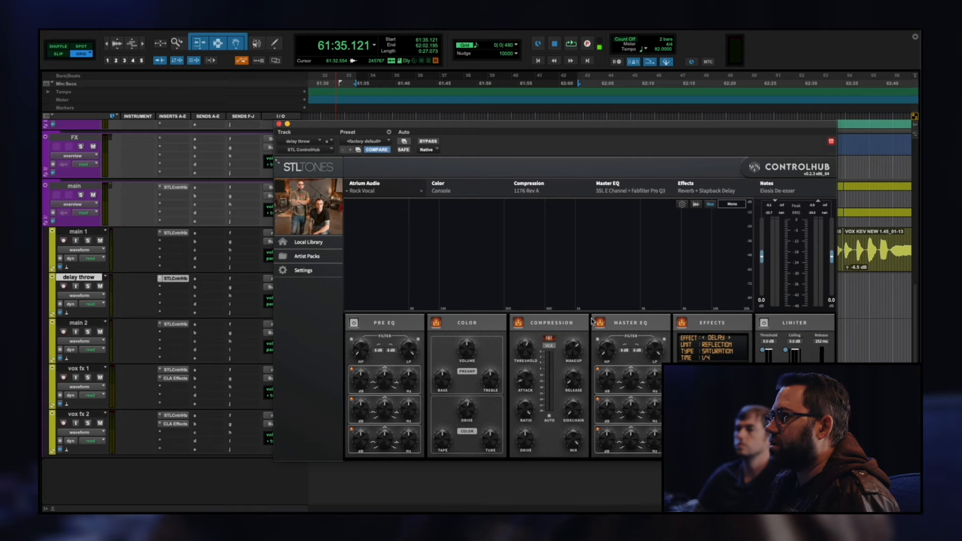
pyautogui.click(176, 281)
pyautogui.moveTo(344, 291); pyautogui.dragTo(624, 295)
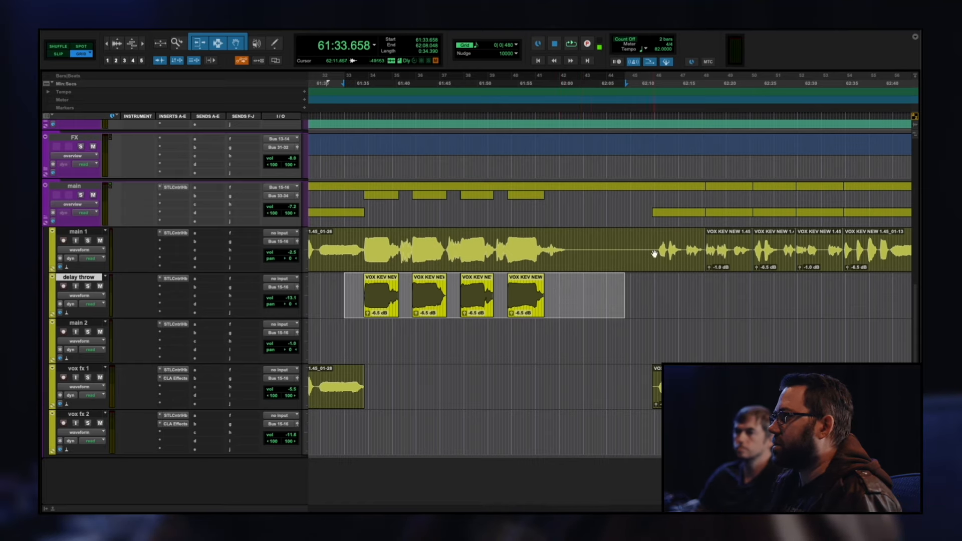
# Copy the main 1 vocal from 62:11.341 to 62:15.365 onto the delay throw track and undo the paste
pyautogui.moveTo(652, 253); pyautogui.dragTo(679, 245)
pyautogui.press('c')
pyautogui.press(';')
pyautogui.press('v')
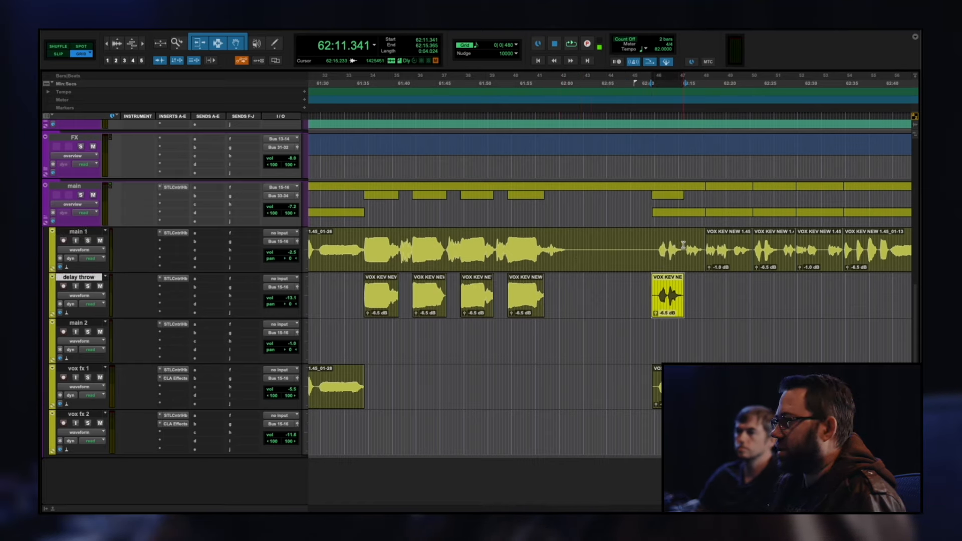
pyautogui.press('super+z')
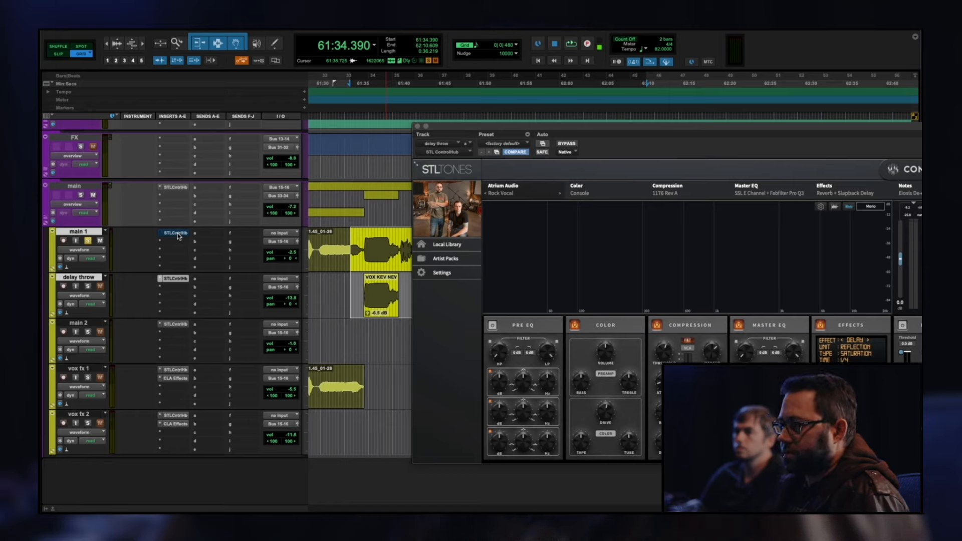
# Play the soloed main 1 vocal from 61:34.390 while viewing its ControlHub preset Rock Vocal, and close the plug-in window
pyautogui.press('space')
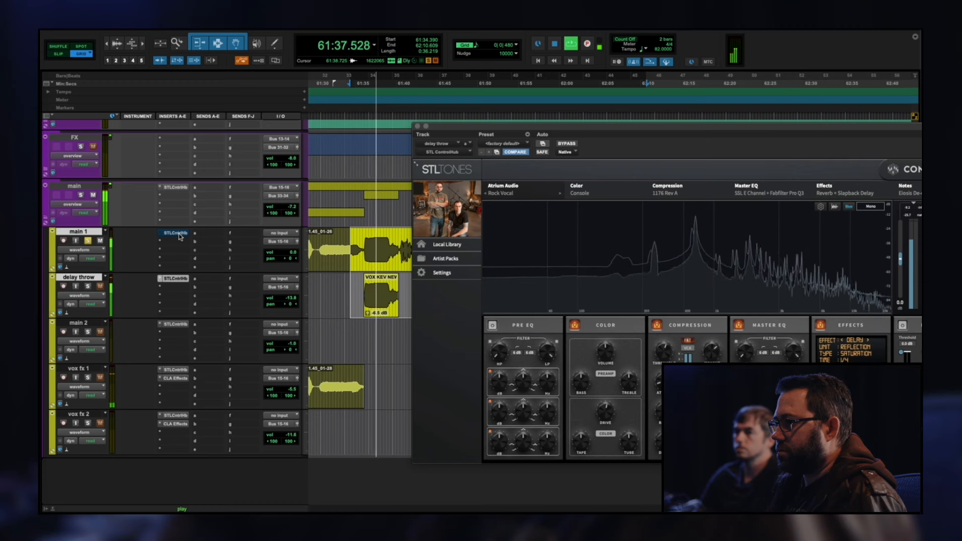
pyautogui.moveTo(487, 129); pyautogui.dragTo(354, 292)
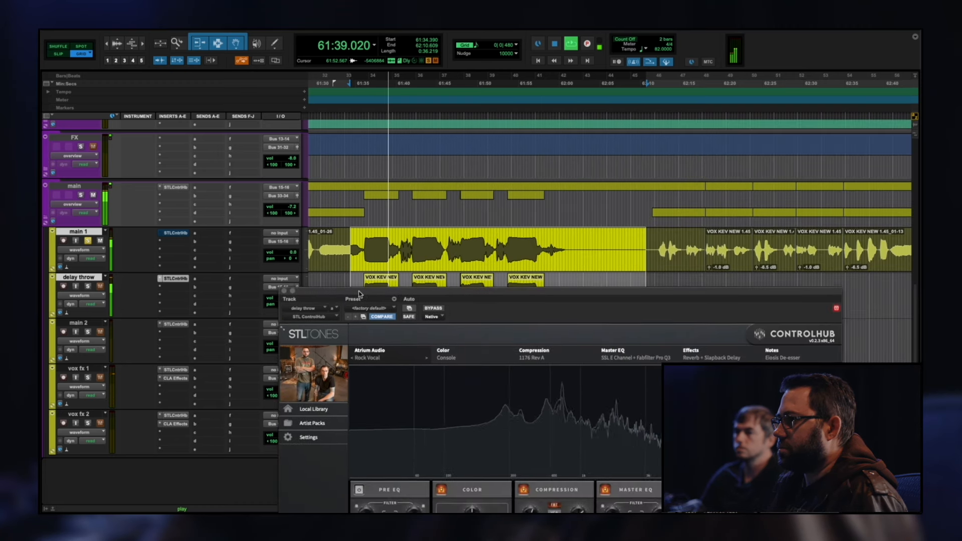
pyautogui.click(174, 233)
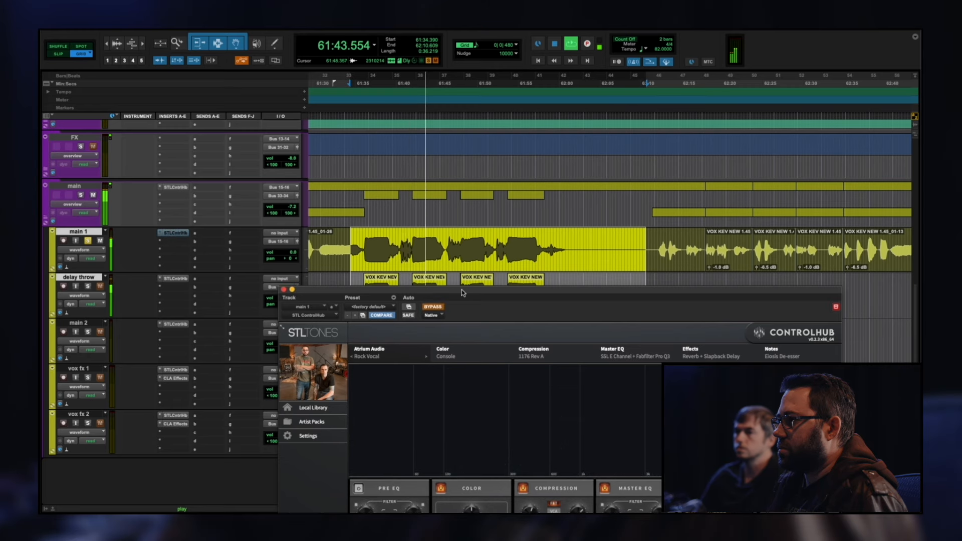
pyautogui.moveTo(462, 292); pyautogui.dragTo(463, 110)
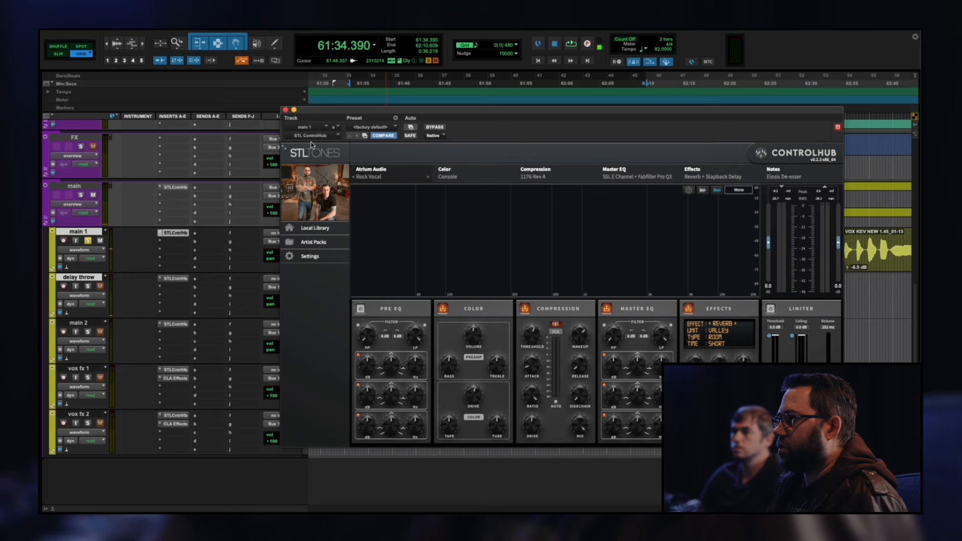
pyautogui.click(285, 109)
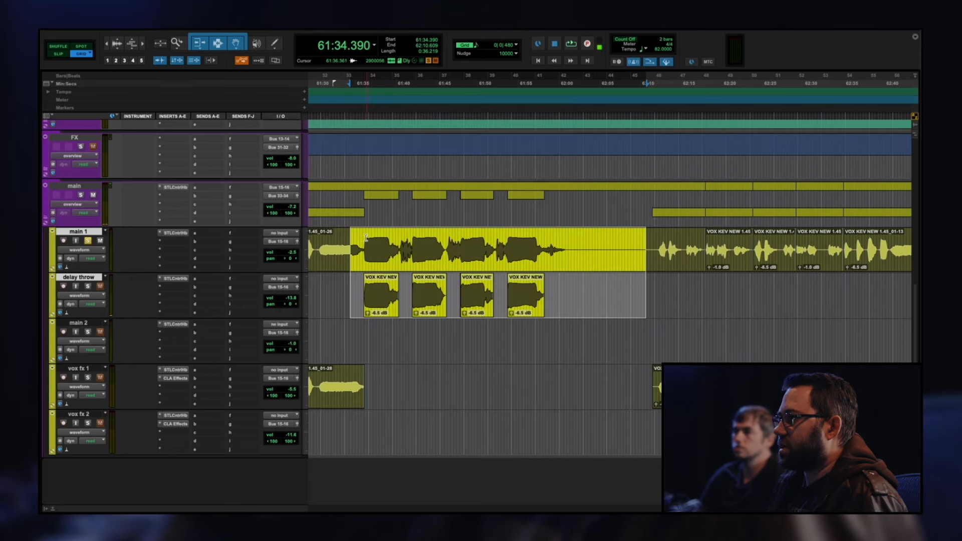
# Play the soloed main 1 vocal from 61:35.853 and open the track's ControlHub plug-in
pyautogui.click(366, 237)
pyautogui.press('space')
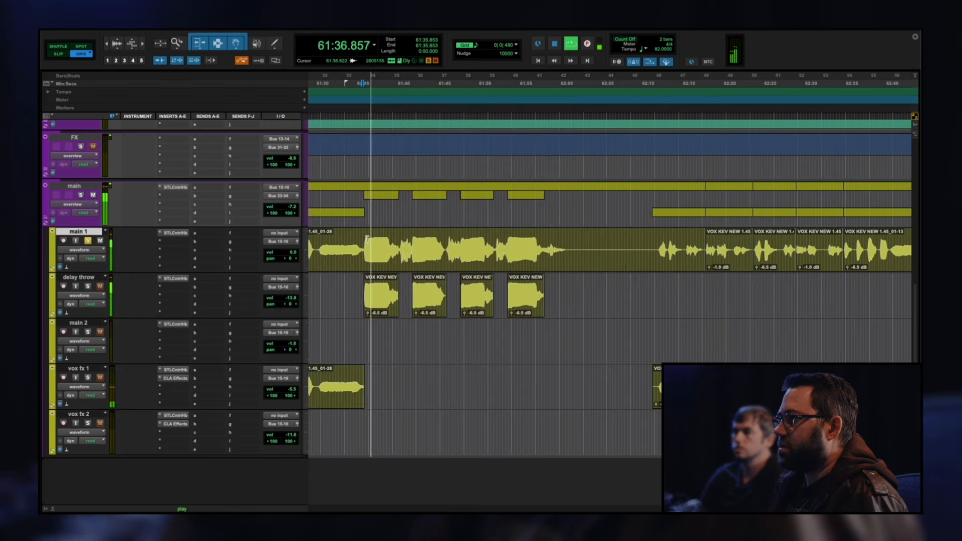
pyautogui.click(175, 233)
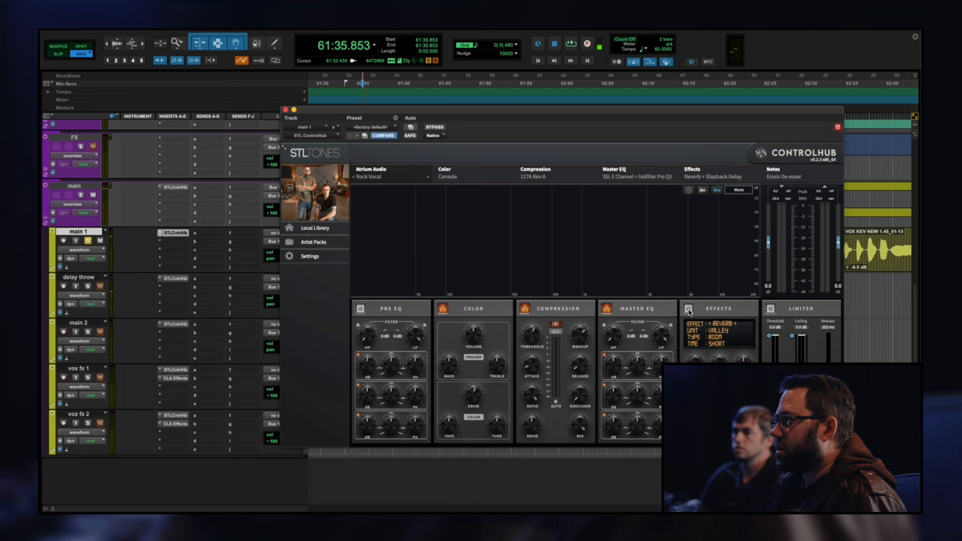
# Play the soloed main 1 vocal from 61:35.853 with ControlHub's Effects section off, stop playback, and switch the section back on
pyautogui.press('space')
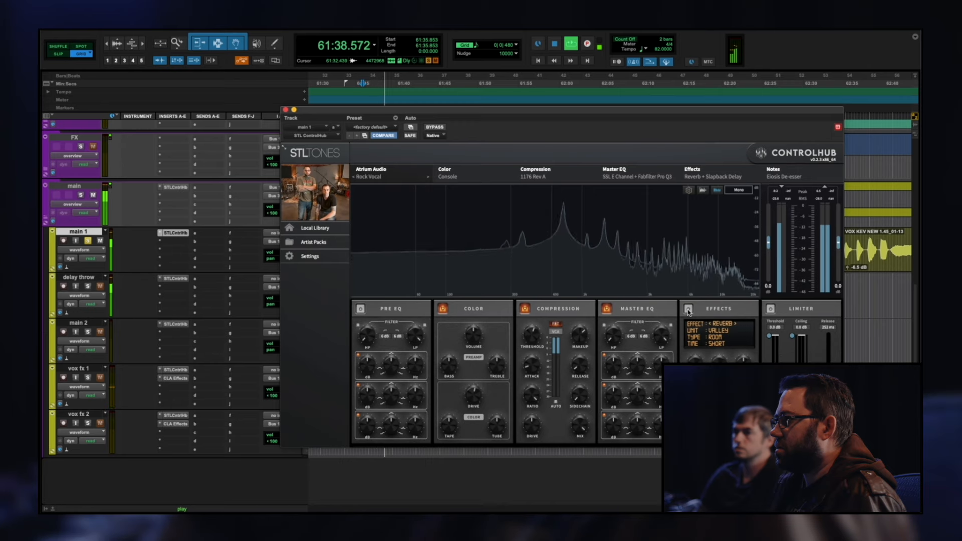
pyautogui.press('space')
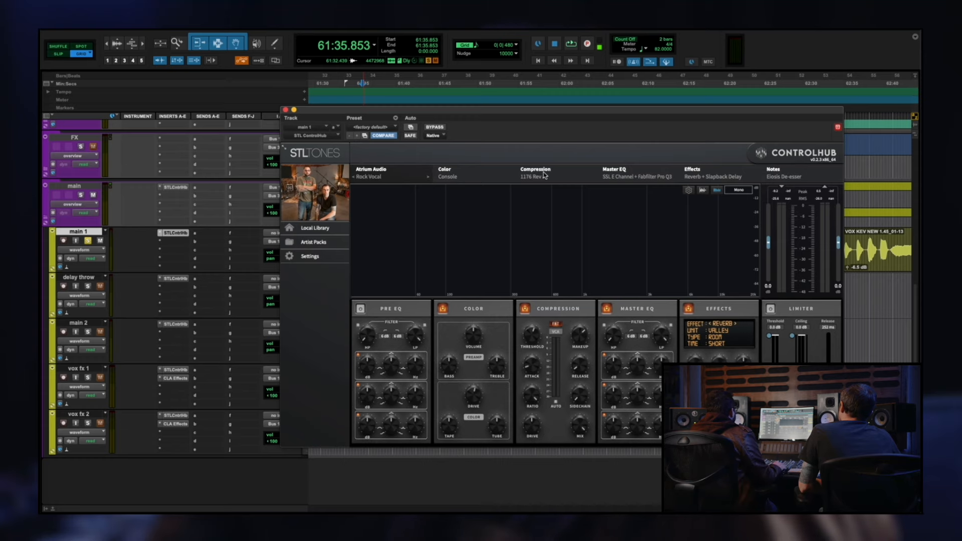
pyautogui.moveTo(594, 115); pyautogui.dragTo(593, 111)
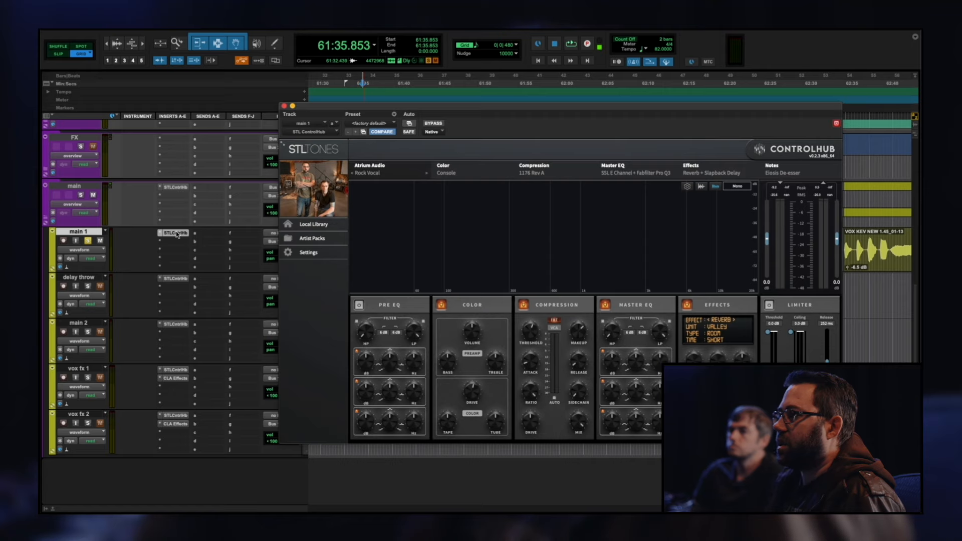
# Play the soloed main 1 vocal from 61:35.853, comparing its ControlHub bypassed and active, and stop playback
pyautogui.press('space')
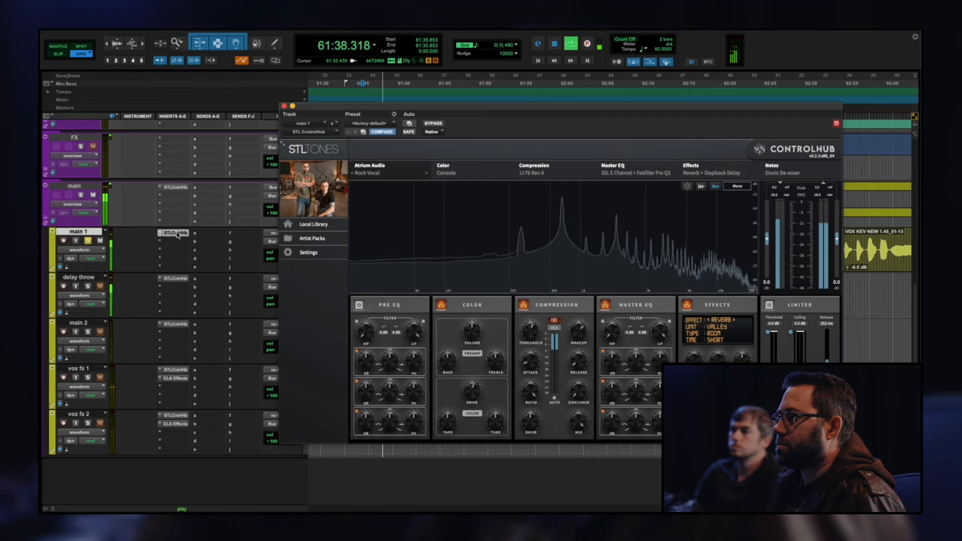
pyautogui.keyDown('super'); pyautogui.click(176, 232); pyautogui.keyUp('super')
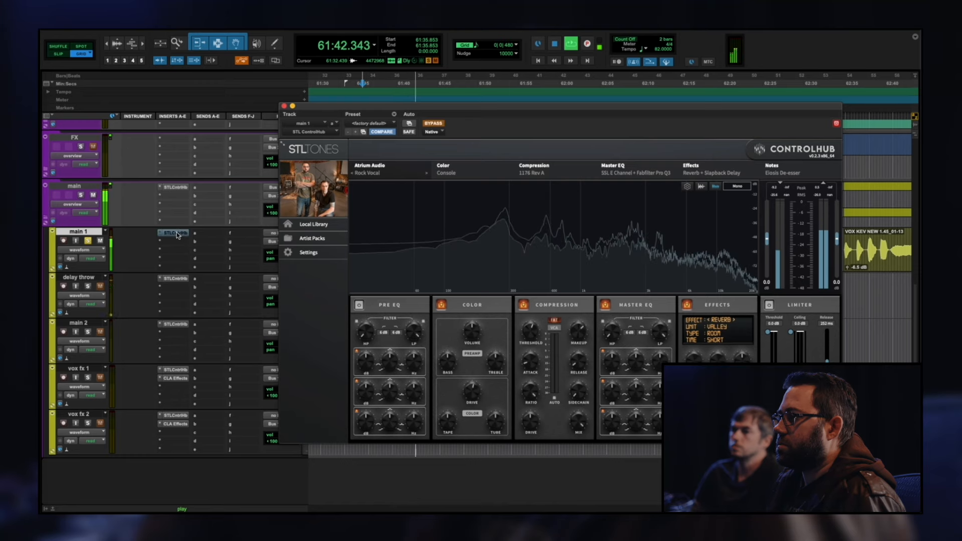
pyautogui.keyDown('super'); pyautogui.click(176, 232); pyautogui.keyUp('super')
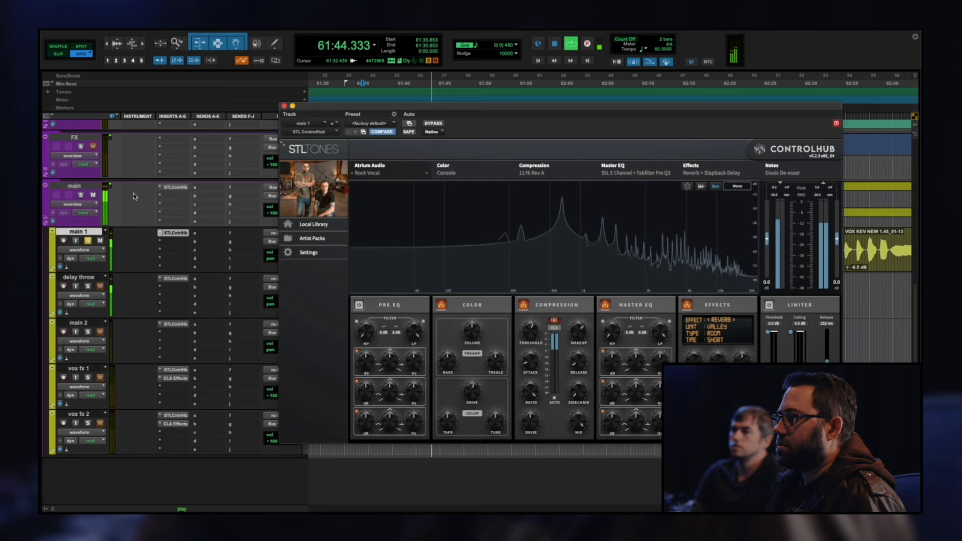
pyautogui.press('space')
# Open the main bus's ControlHub, bypass it together with main 1's ControlHub, and play the soloed vocal from 61:35.853
pyautogui.click(173, 188)
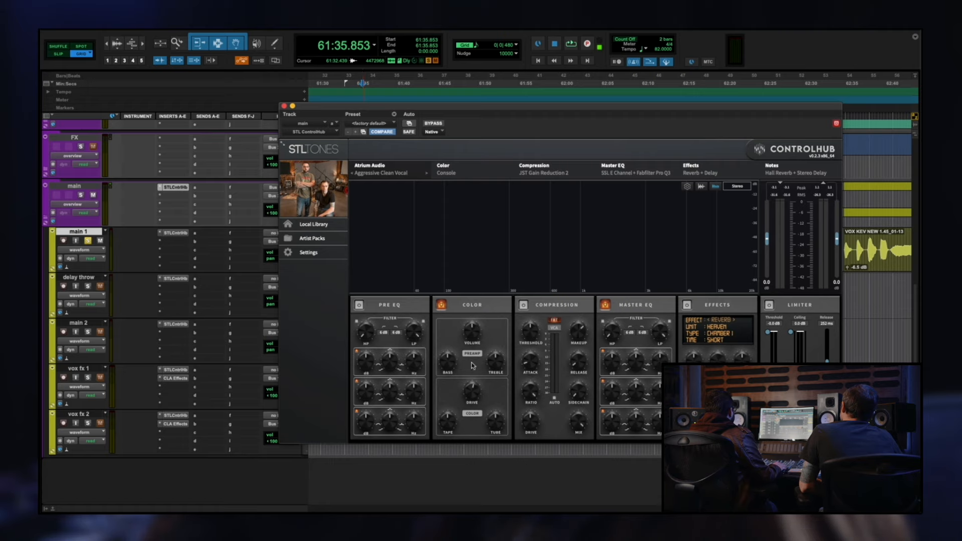
pyautogui.keyDown('super'); pyautogui.click(176, 234); pyautogui.keyUp('super')
pyautogui.keyDown('super'); pyautogui.click(174, 188); pyautogui.keyUp('super')
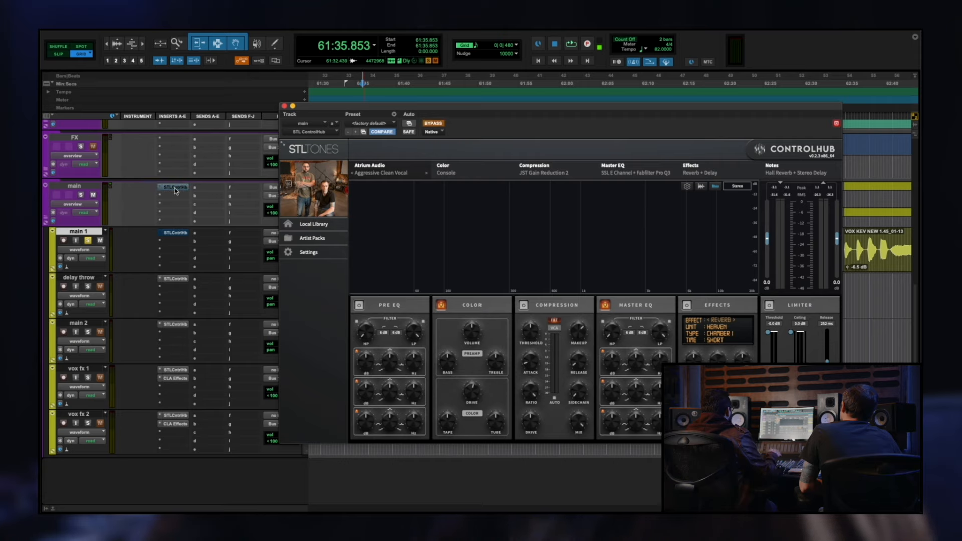
pyautogui.press('space')
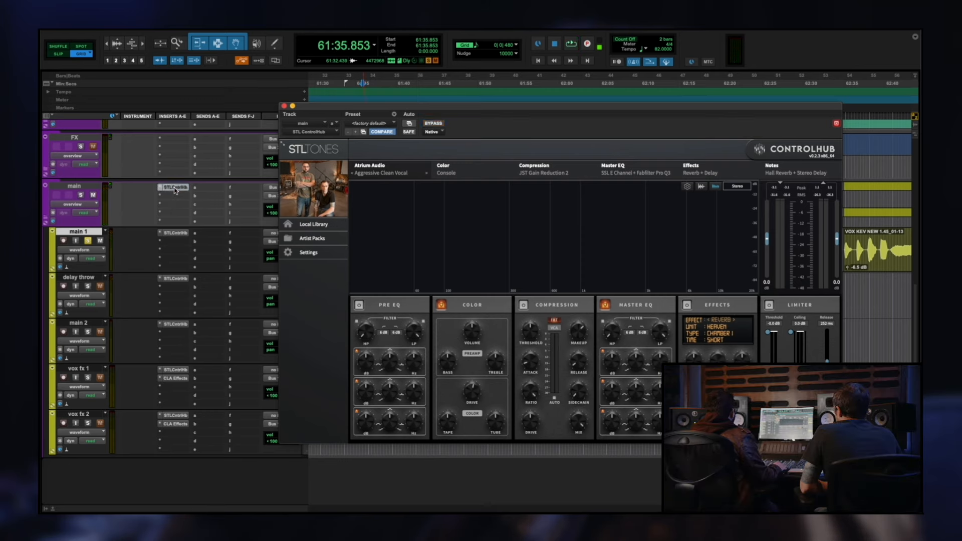
# Play the soloed vocal with both ControlHubs active, close the plug-in window, and unsolo main 1
pyautogui.press('space')
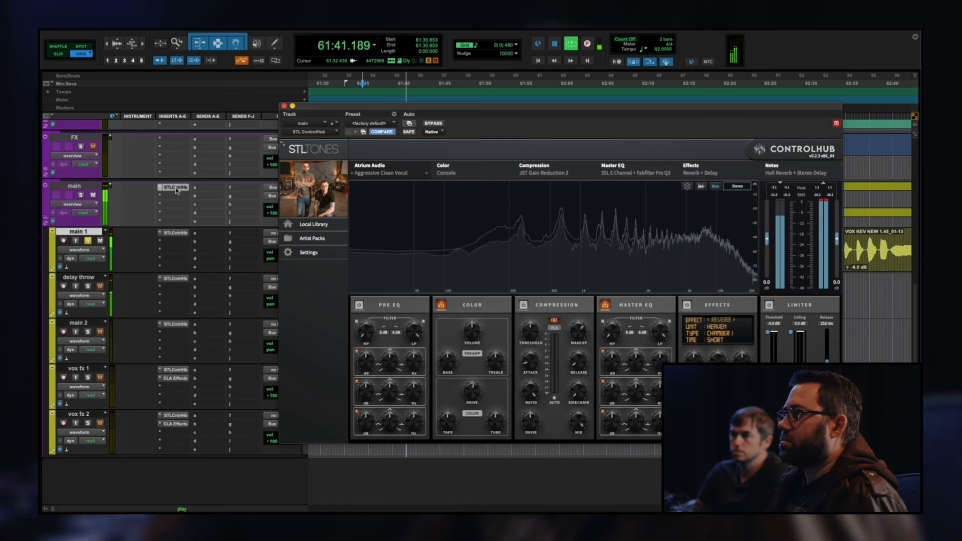
pyautogui.press('space')
pyautogui.click(176, 188)
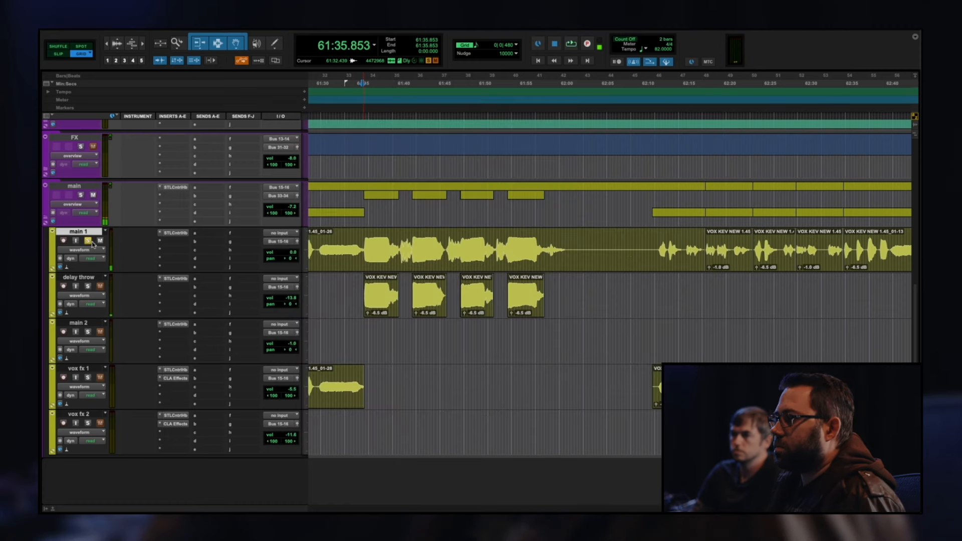
pyautogui.click(86, 240)
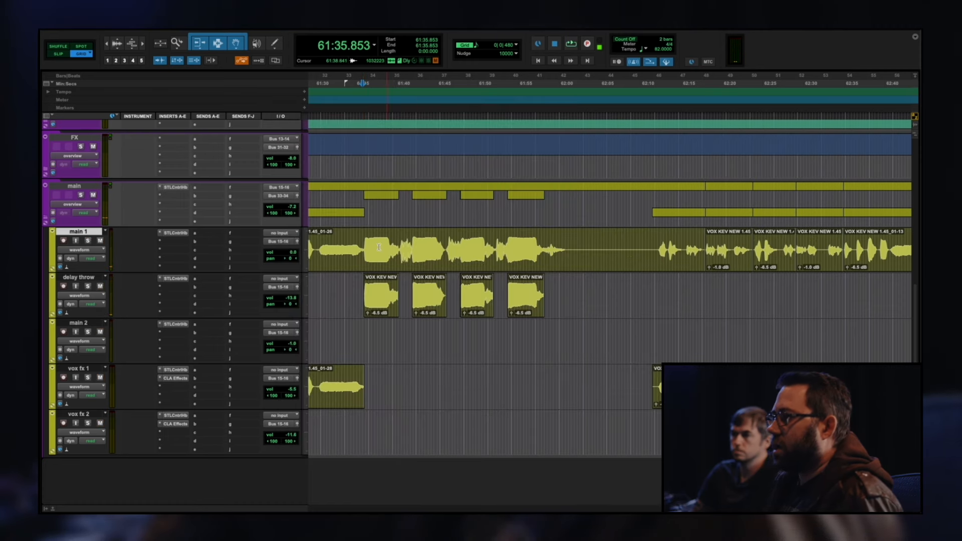
# View the ControlHub settings on delay throw, main 2, vox fx 1 and vox fx 2, and close the plug-in window
pyautogui.click(170, 279)
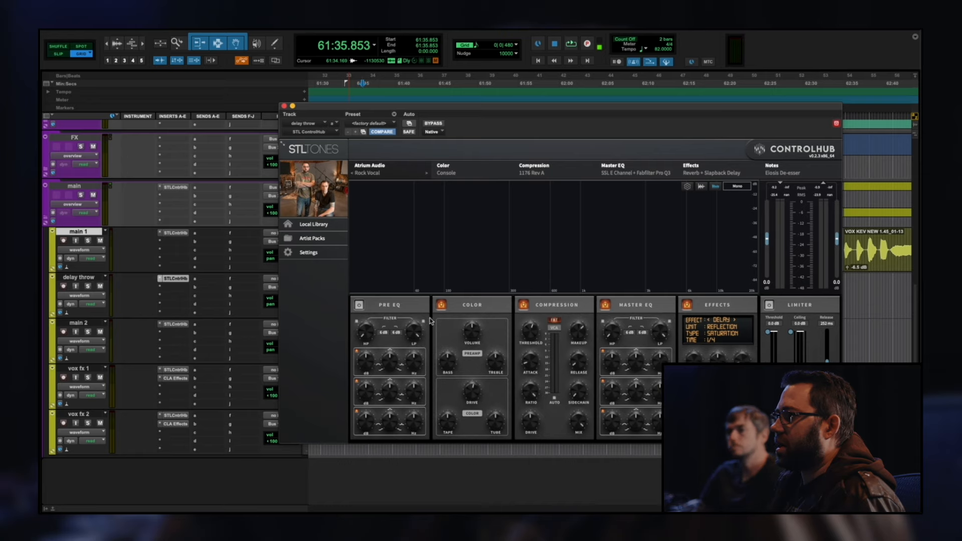
pyautogui.click(170, 325)
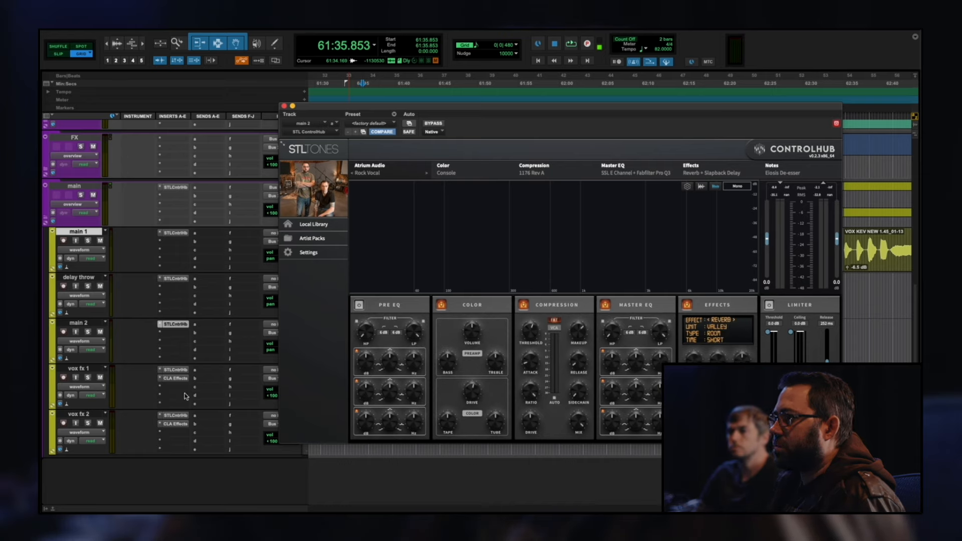
pyautogui.click(176, 369)
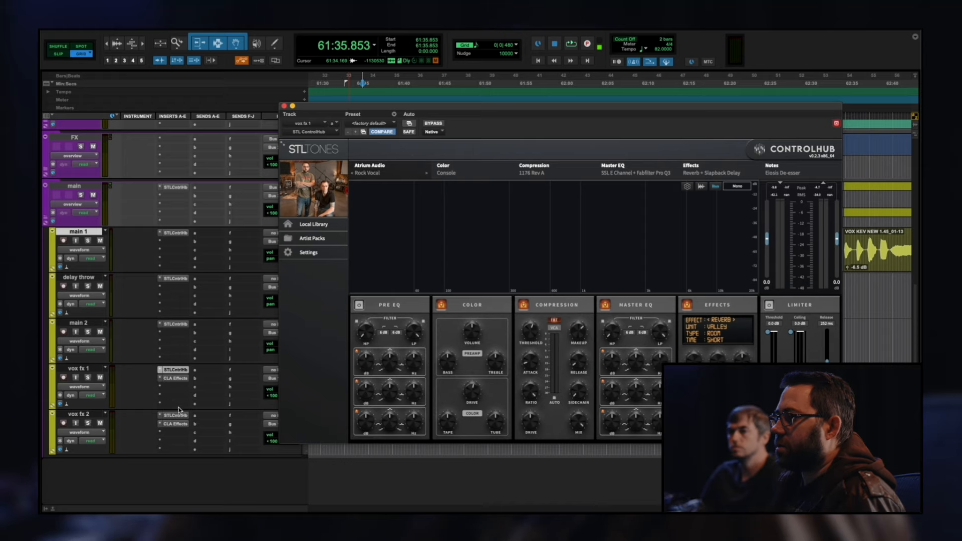
pyautogui.click(176, 415)
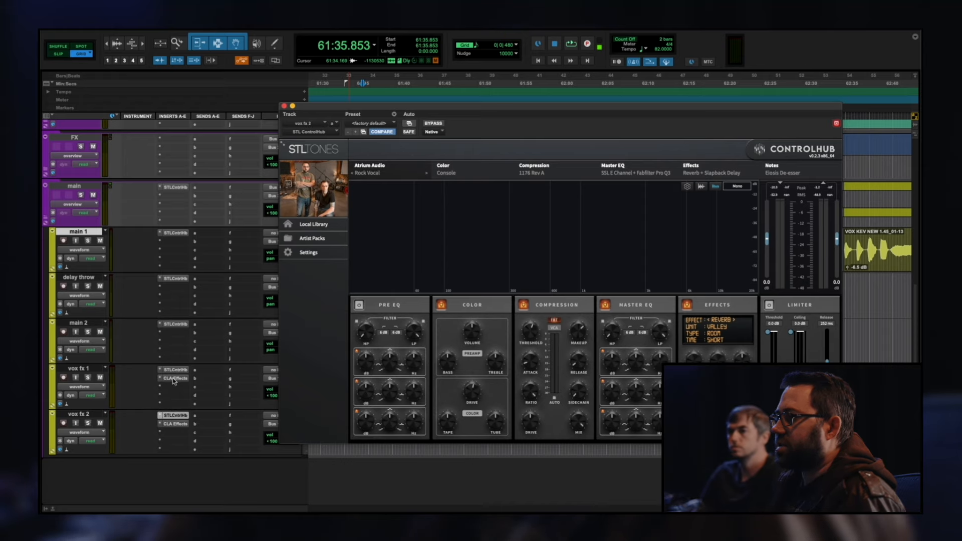
pyautogui.click(175, 416)
# Collapse the main vocal folder and play the full mix from 61:35.121
pyautogui.press('r')
pyautogui.press('r')
pyautogui.moveTo(737, 386); pyautogui.dragTo(452, 386)
pyautogui.click(592, 334)
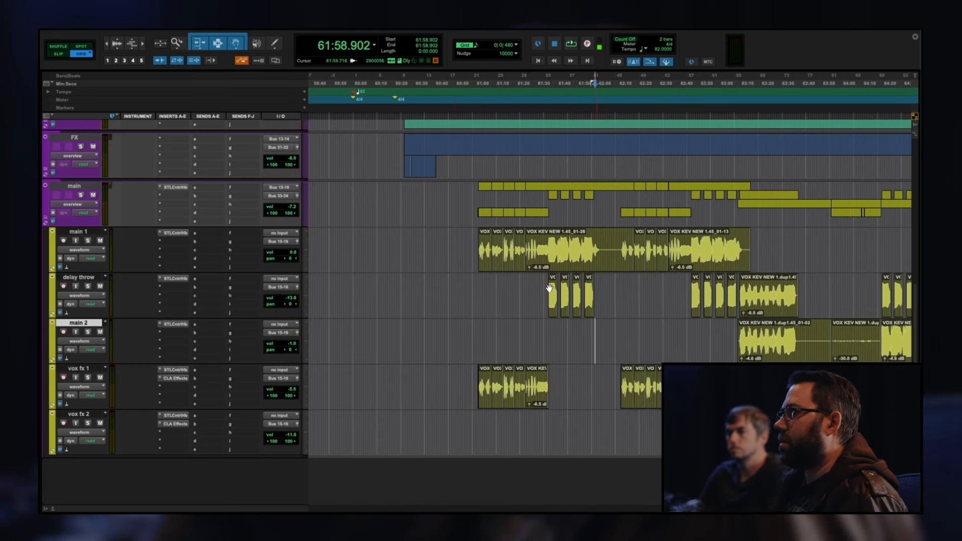
pyautogui.click(46, 220)
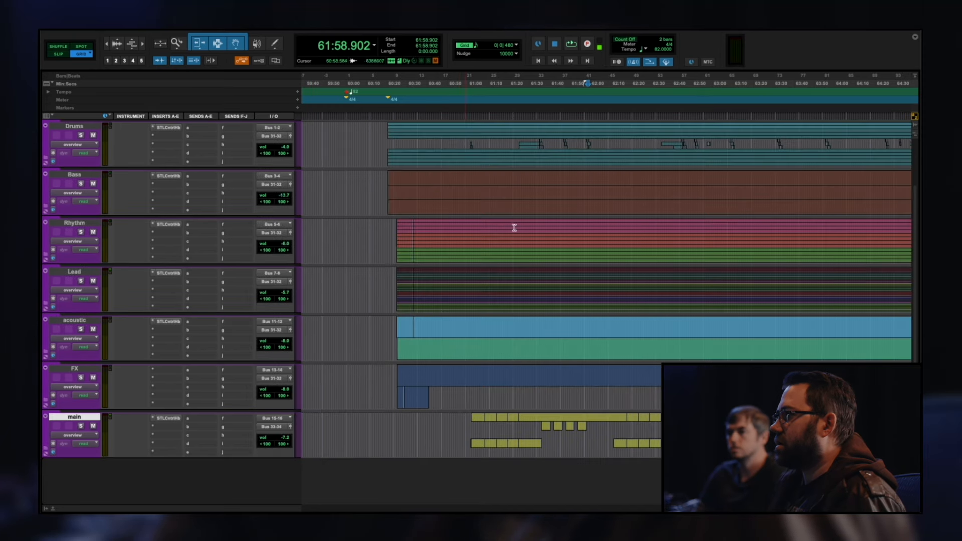
pyautogui.click(539, 325)
pyautogui.press('space')
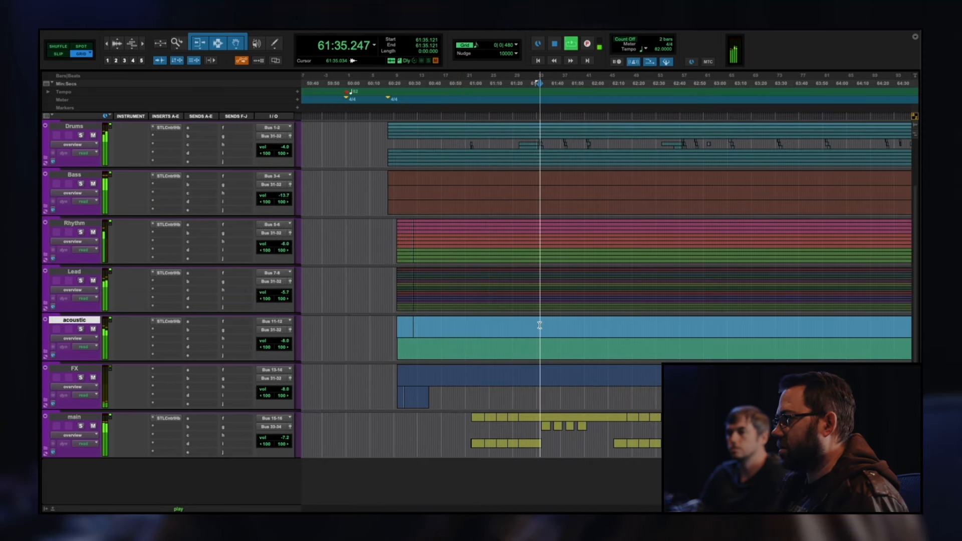
# Select and enlarge the Master track during playback, and stop the mix
pyautogui.scroll(3, 586, 316)
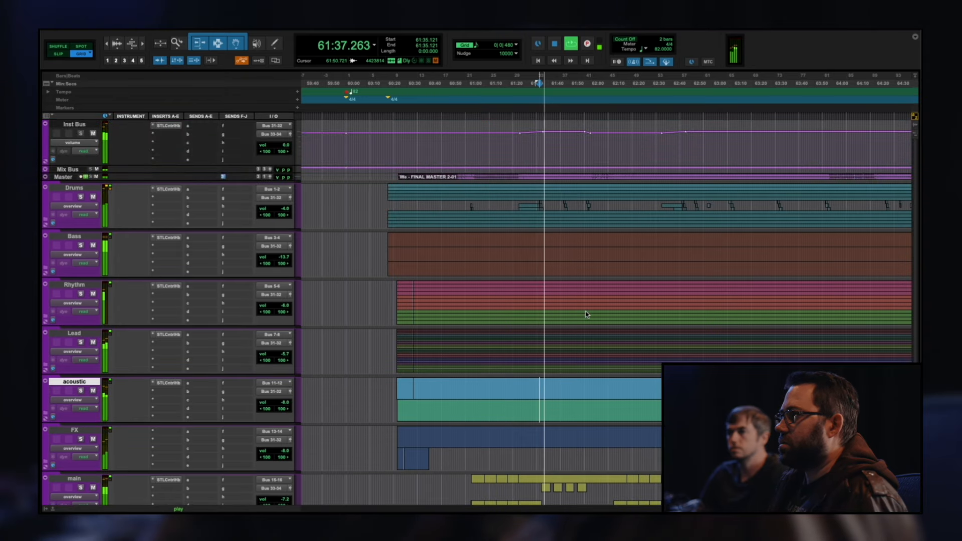
pyautogui.click(541, 179)
pyautogui.hotkey('ctrl', 'Up')
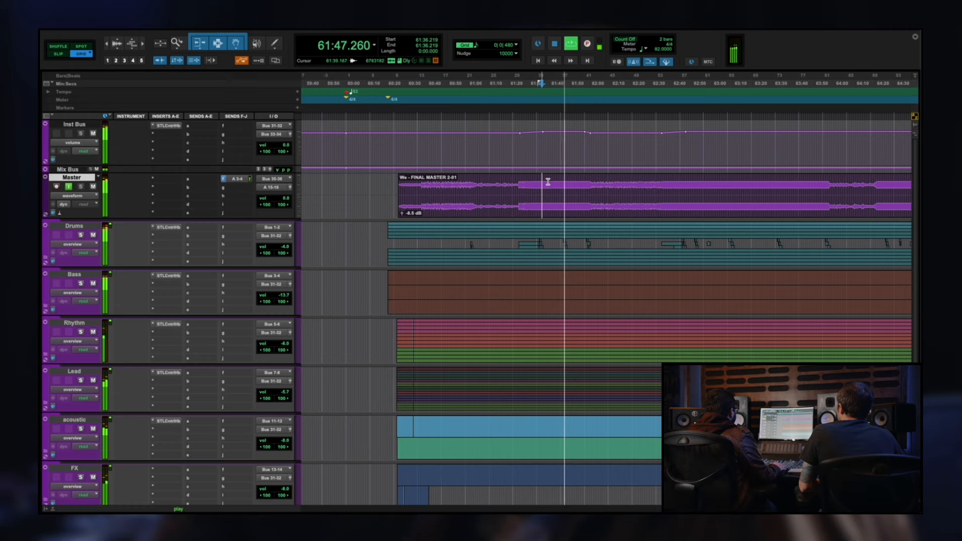
pyautogui.press('space')
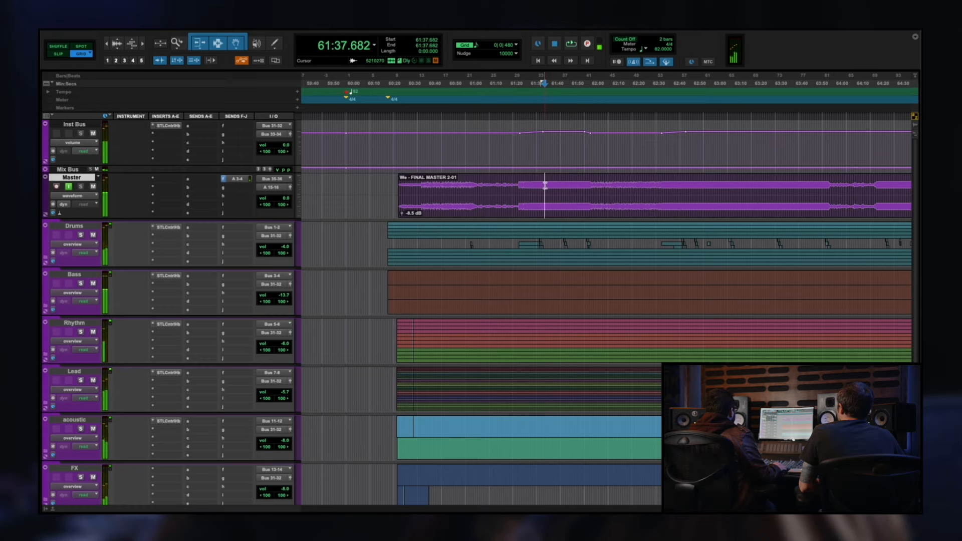
# Play the finished master from 61:37.682 with the Master track's input monitoring off, stop, and turn input monitoring back on
pyautogui.hscroll(2, 599, 202)
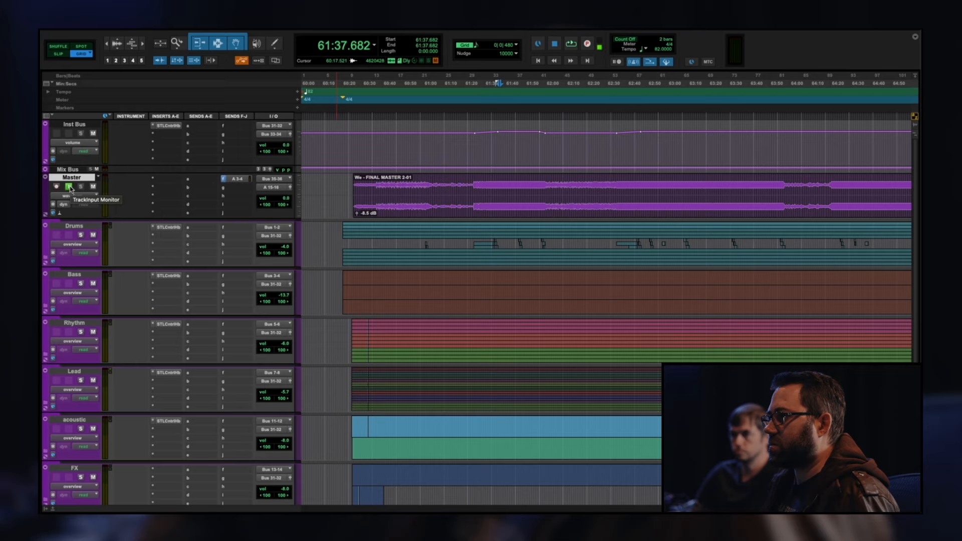
pyautogui.press('space')
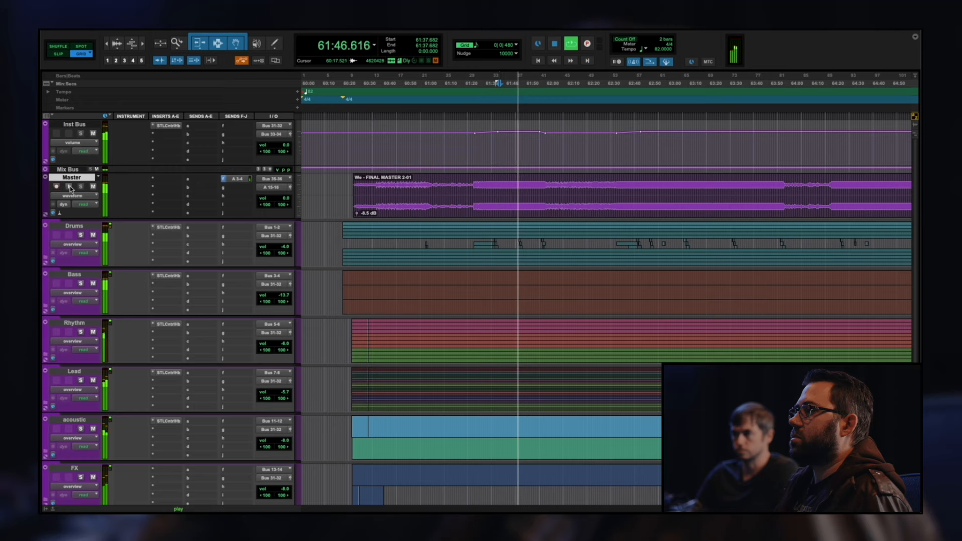
pyautogui.press('space')
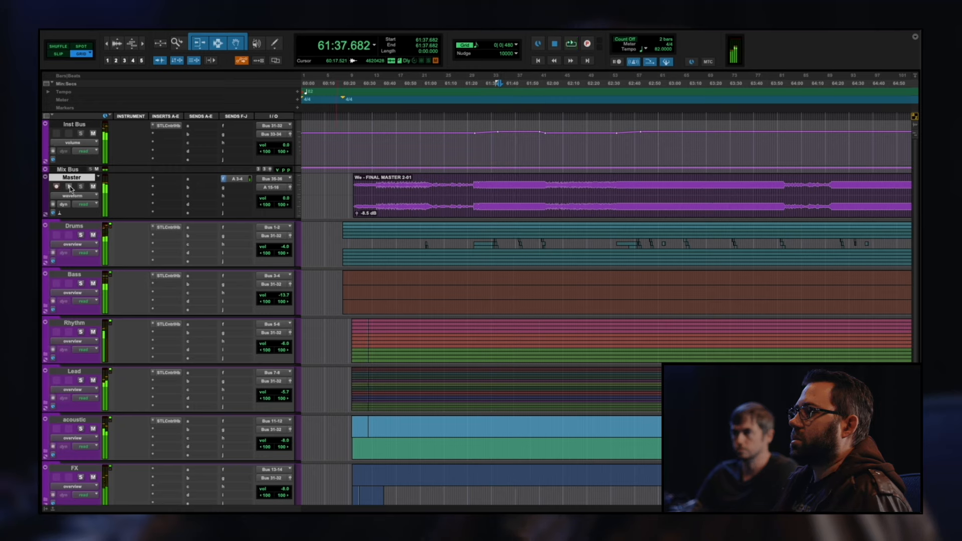
pyautogui.click(69, 186)
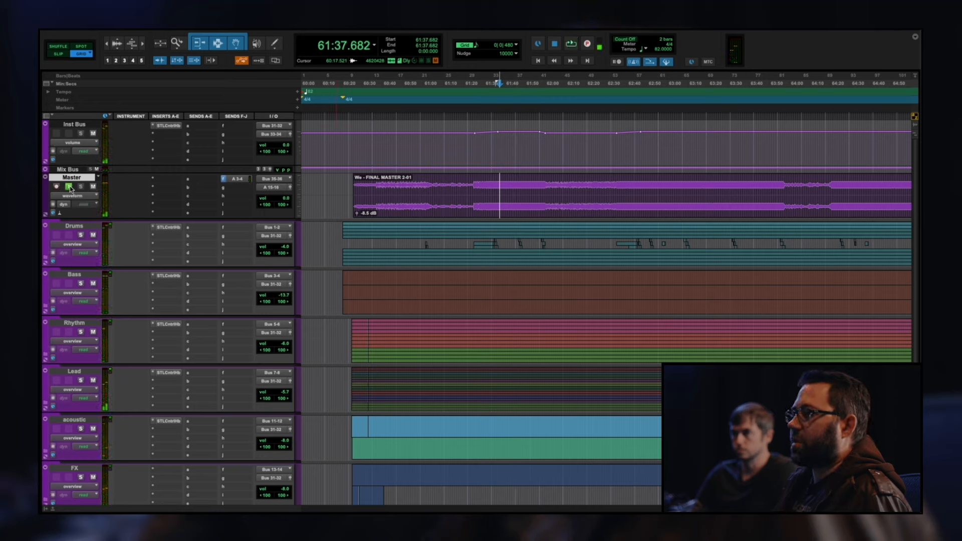
# Play the mix from 61:37.682 while expanding the main, FX, acoustic, Lead, Rhythm, Bass and Drums folders to review their tracks
pyautogui.press('space')
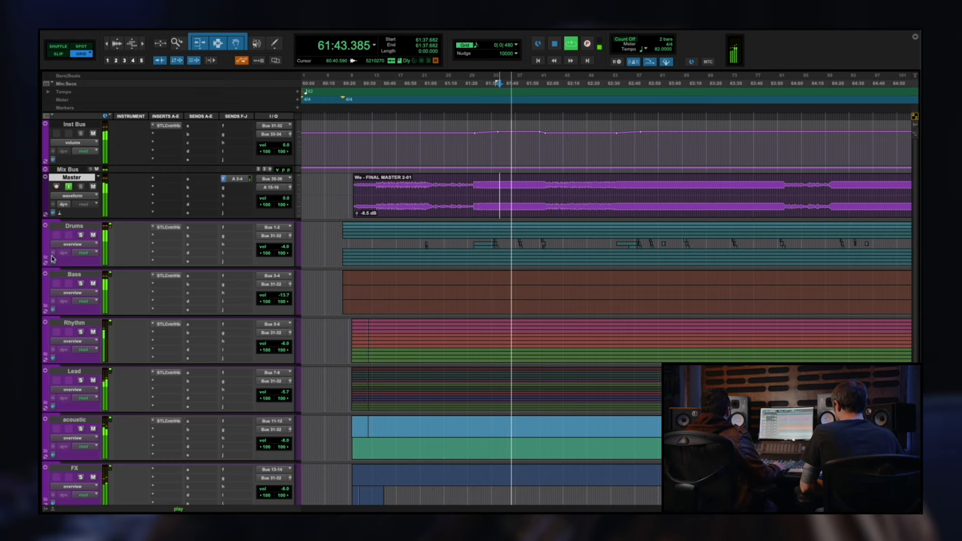
pyautogui.scroll(-3, 72, 378)
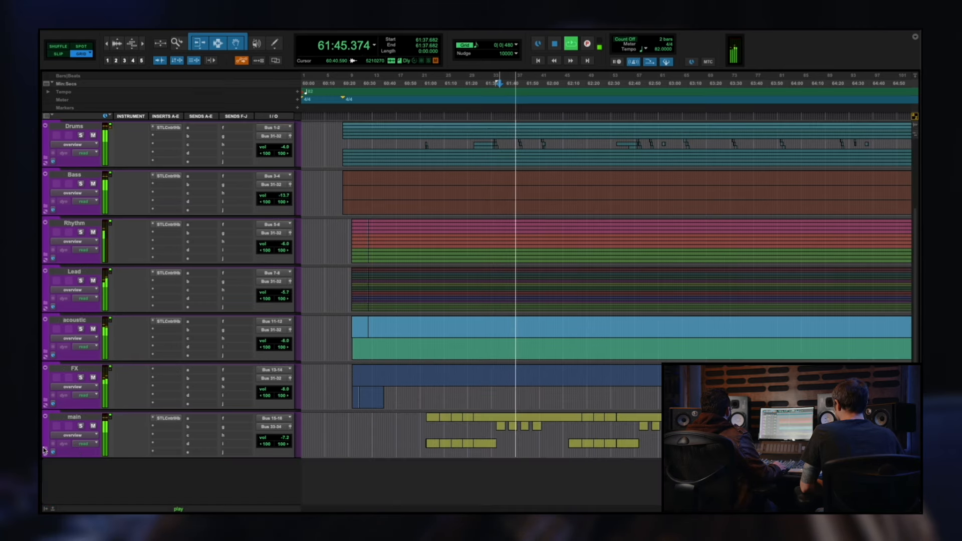
pyautogui.click(44, 448)
pyautogui.click(45, 400)
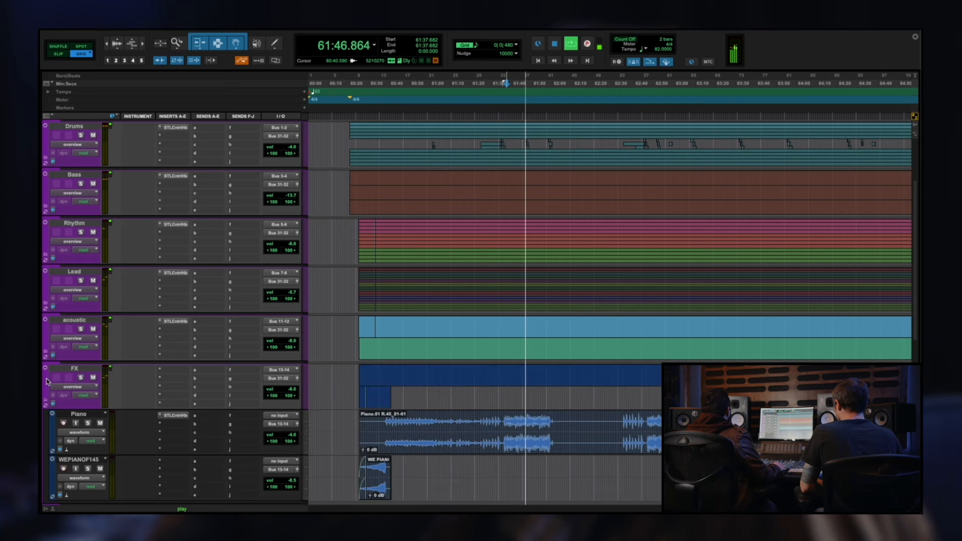
pyautogui.click(45, 352)
pyautogui.click(45, 304)
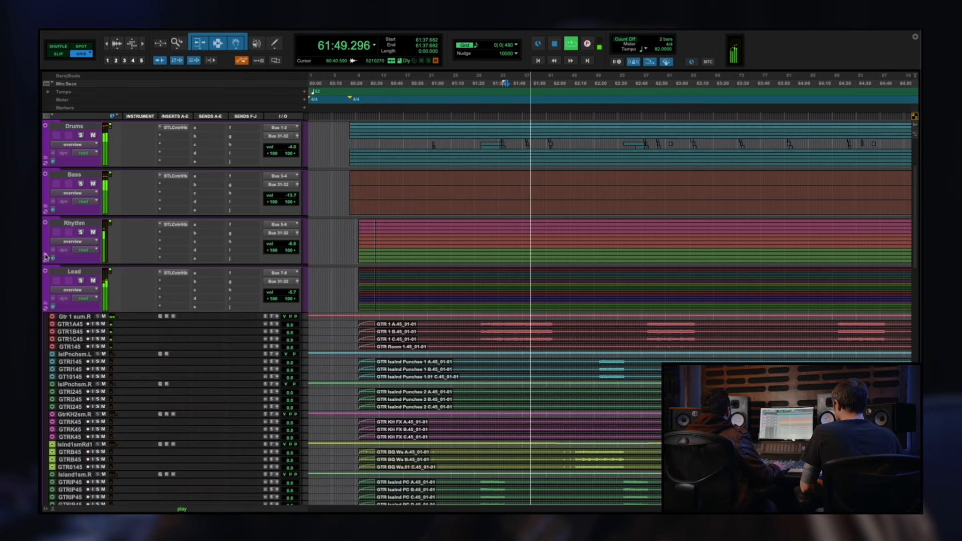
pyautogui.click(45, 256)
pyautogui.click(45, 207)
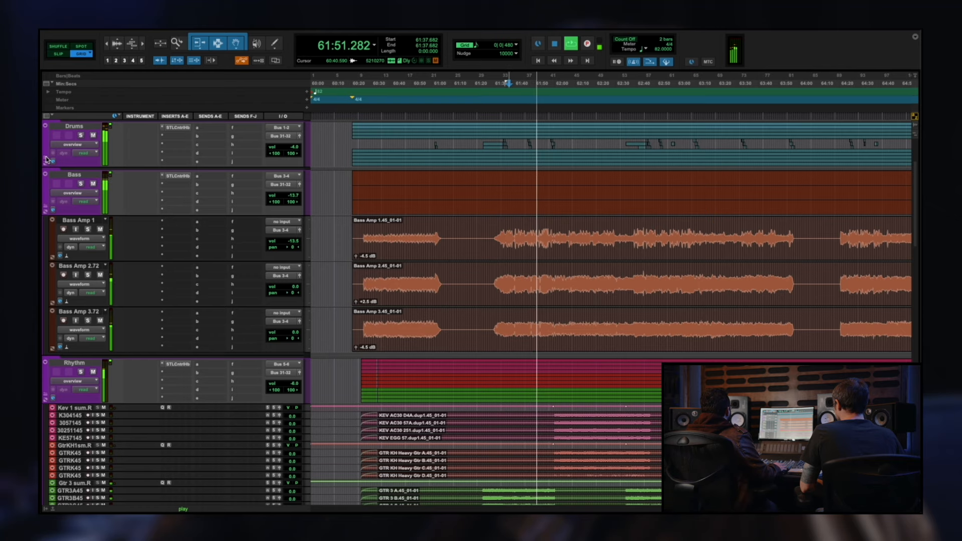
pyautogui.click(46, 160)
pyautogui.scroll(-15, 66, 264)
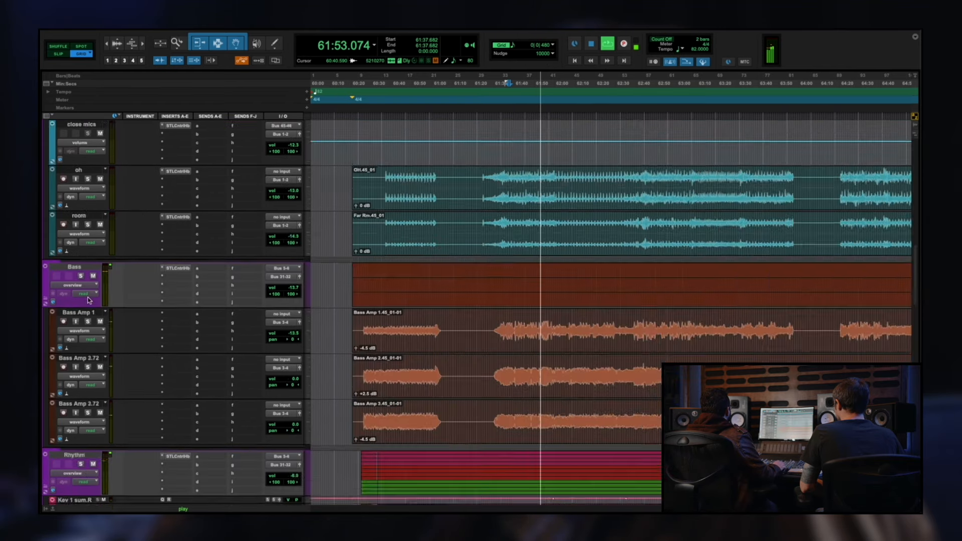
pyautogui.scroll(10, 66, 264)
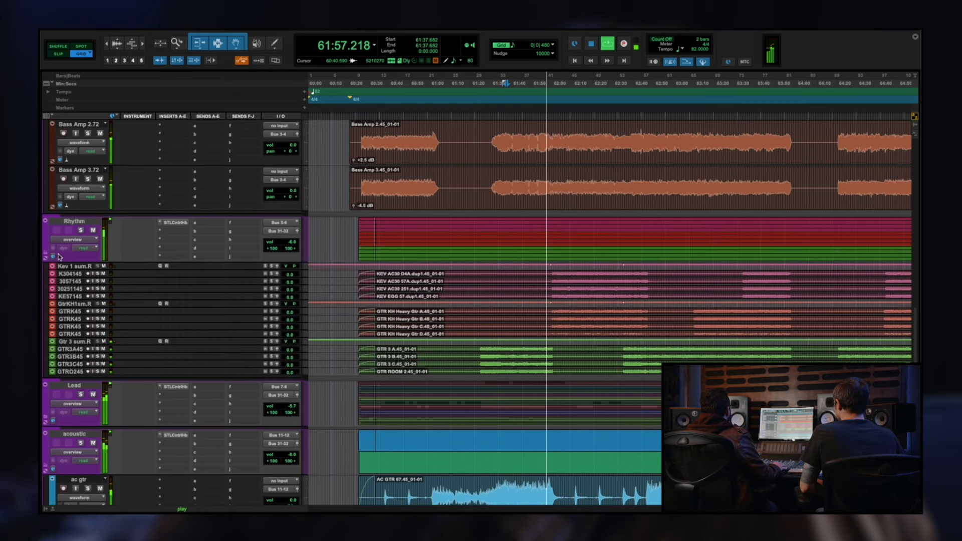
pyautogui.click(59, 255)
pyautogui.scroll(10, 495, 277)
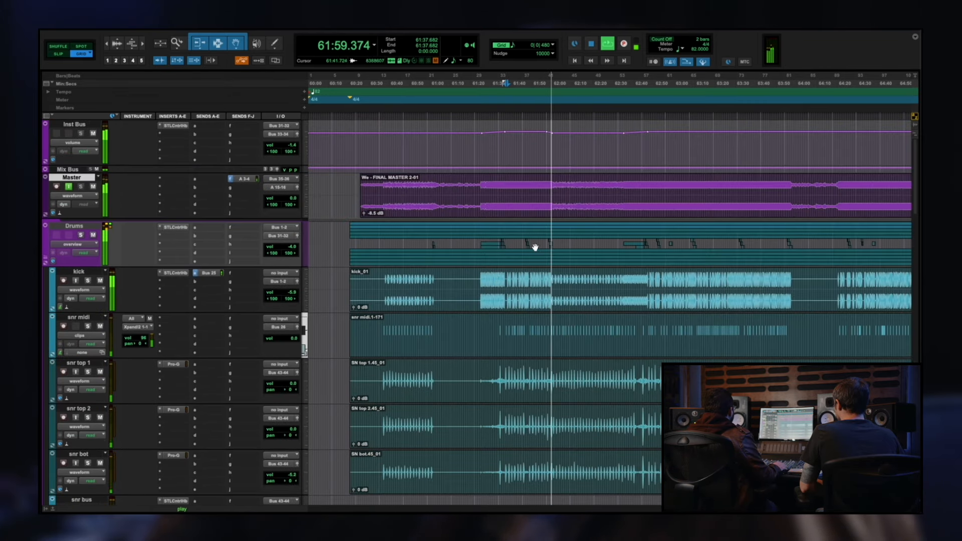
# Bypass the inserts across all tracks and play the unprocessed mix from 61:36.951
pyautogui.press('space')
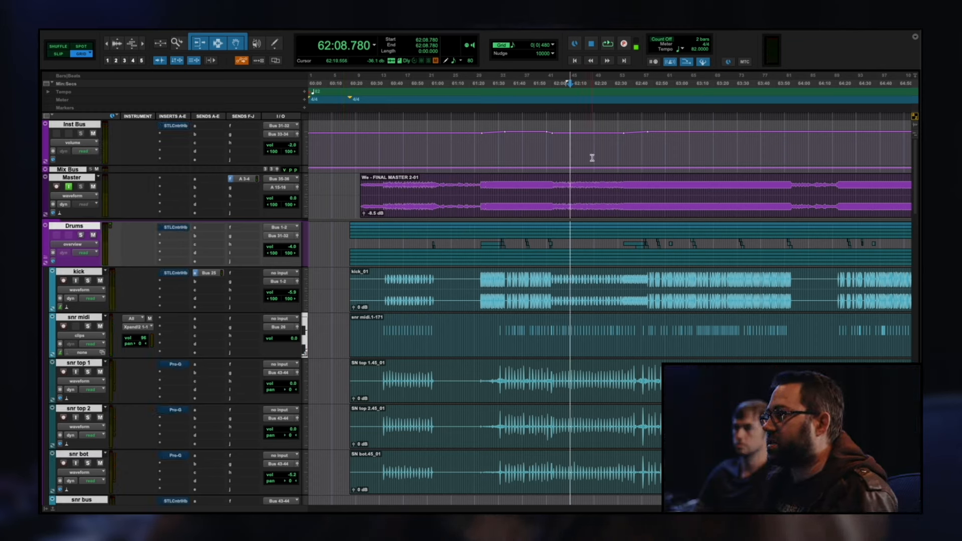
pyautogui.click(505, 184)
pyautogui.press('space')
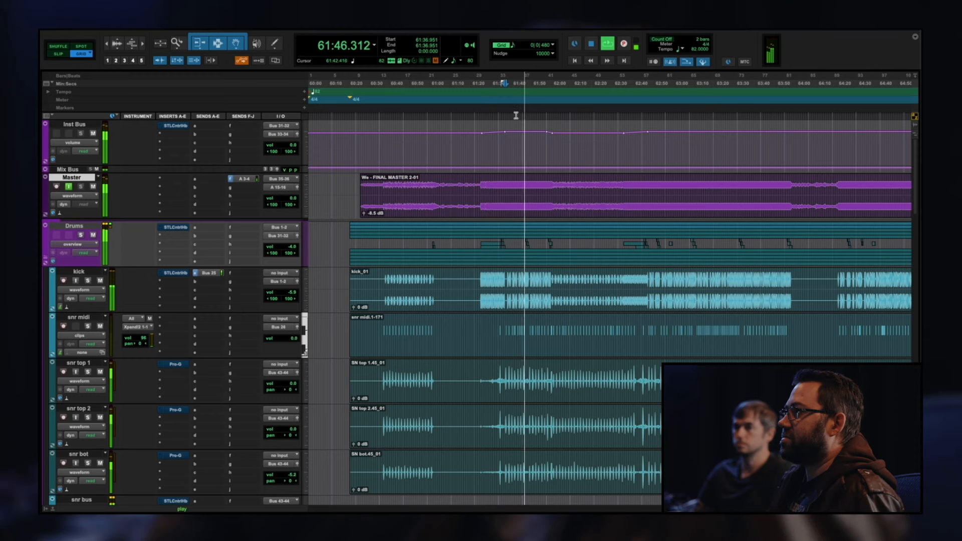
# Select all tracks from 61:41.341 to 63:17.560, reactivate their inserts, and place the stopped playback cursor at 61:45.731 on the Master track
pyautogui.moveTo(514, 142); pyautogui.dragTo(710, 512)
pyautogui.scroll(20, 721, 451)
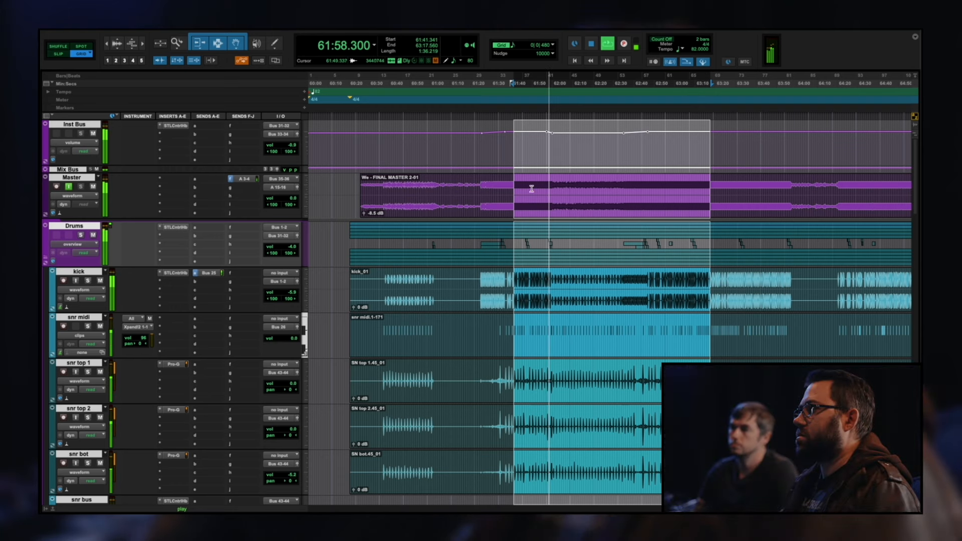
pyautogui.press('space')
pyautogui.click(538, 185)
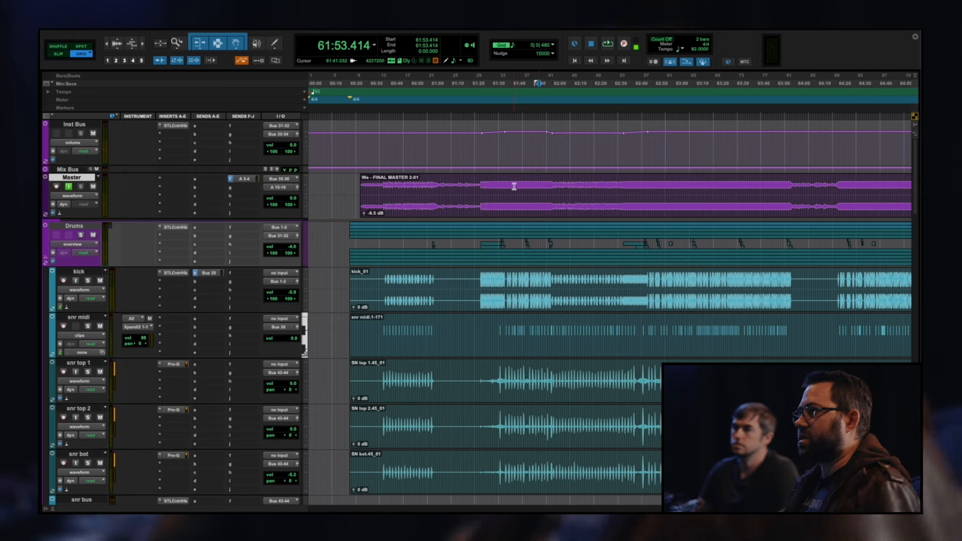
pyautogui.click(523, 178)
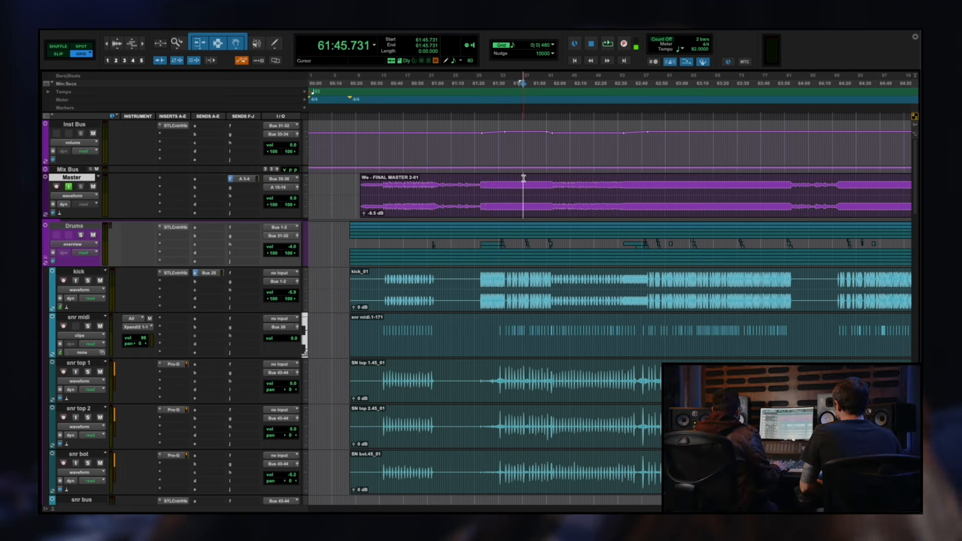